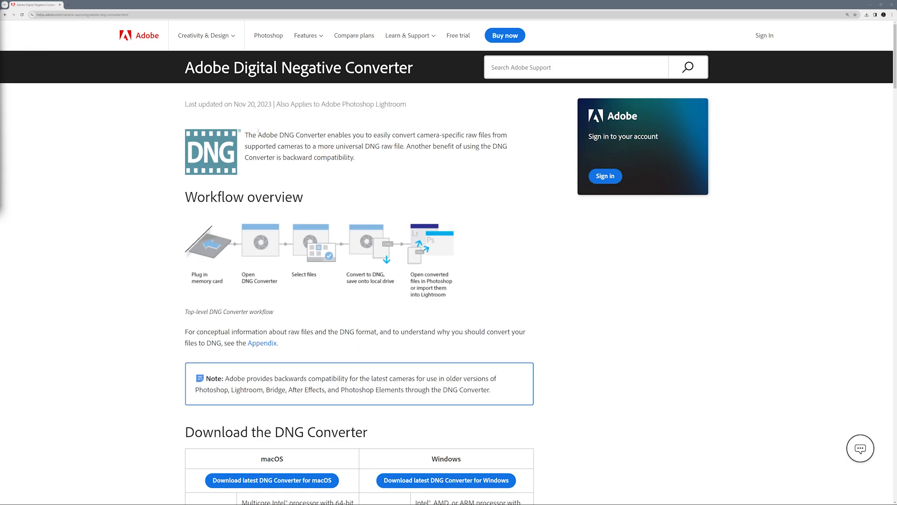
Step: Review the Adobe DNG Converter page's description, download options and system requirements
left_click_drag(245, 134, 360, 158)
scroll(371, 169, "down", 8)
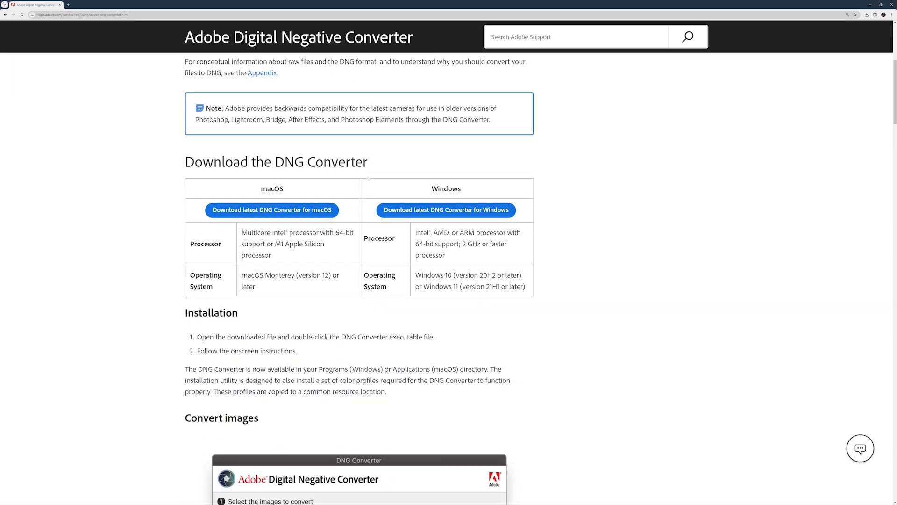
scroll(369, 178, "down", 5)
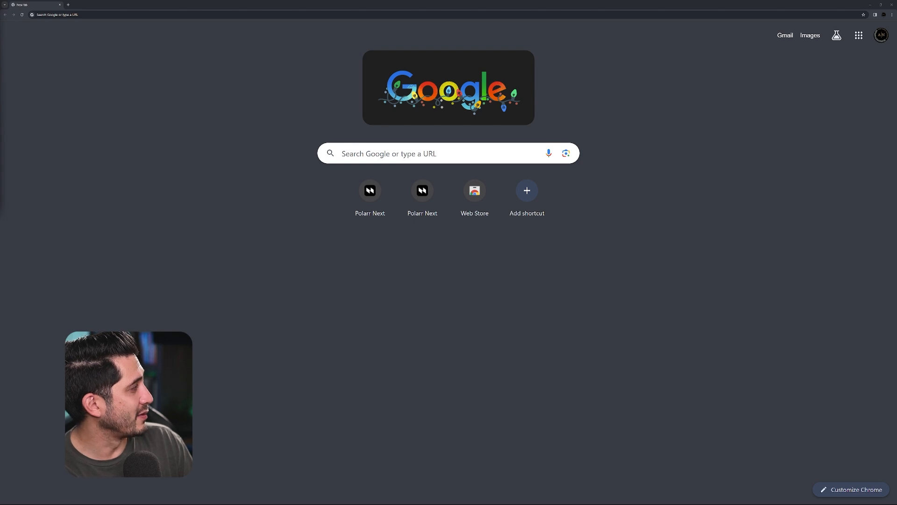
Step: Go to next.polarr.com and open the Polarr Next beta application
left_click(96, 15)
type("next.pol")
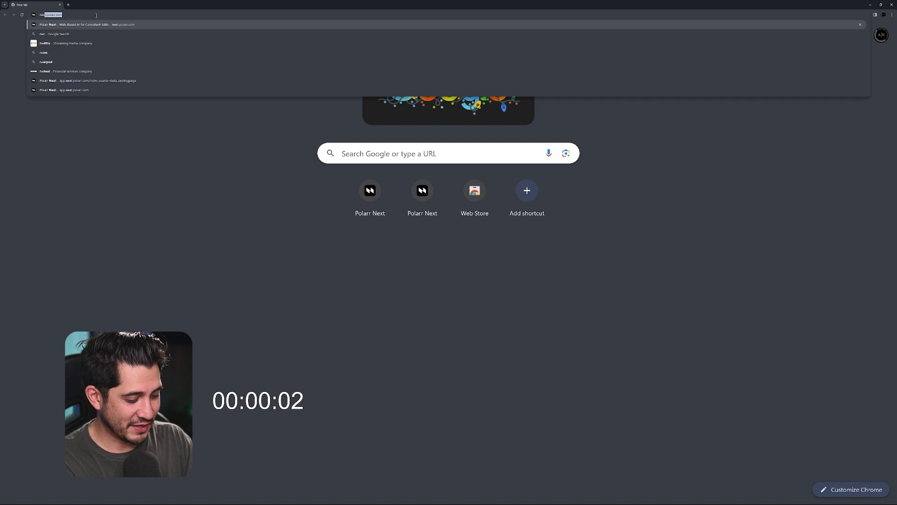
type("arr.com")
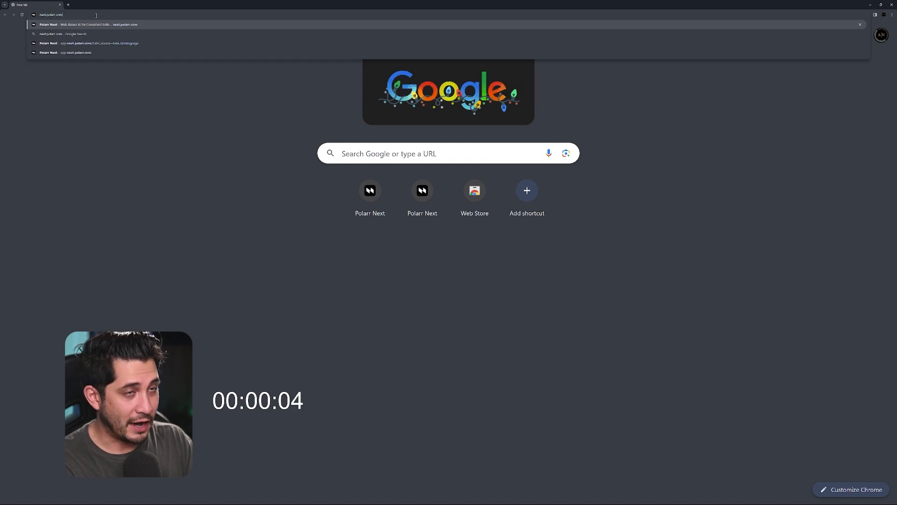
key("Return")
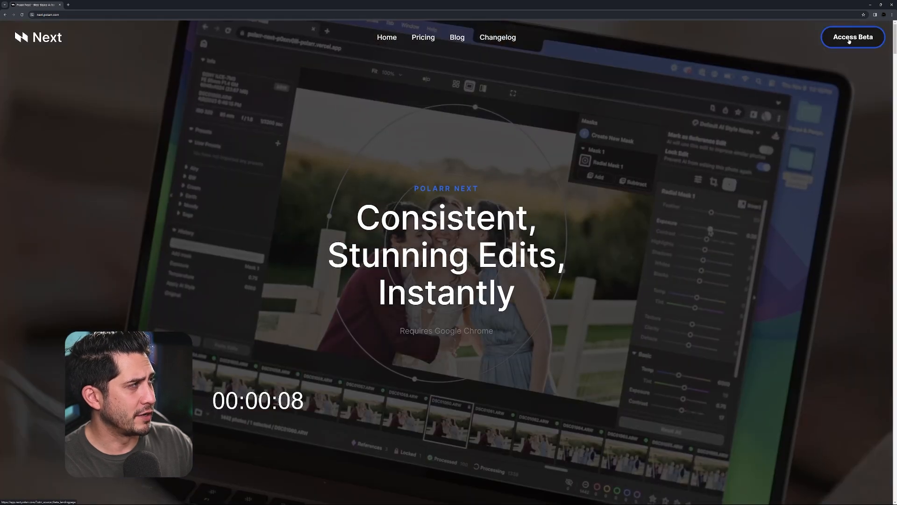
left_click(853, 36)
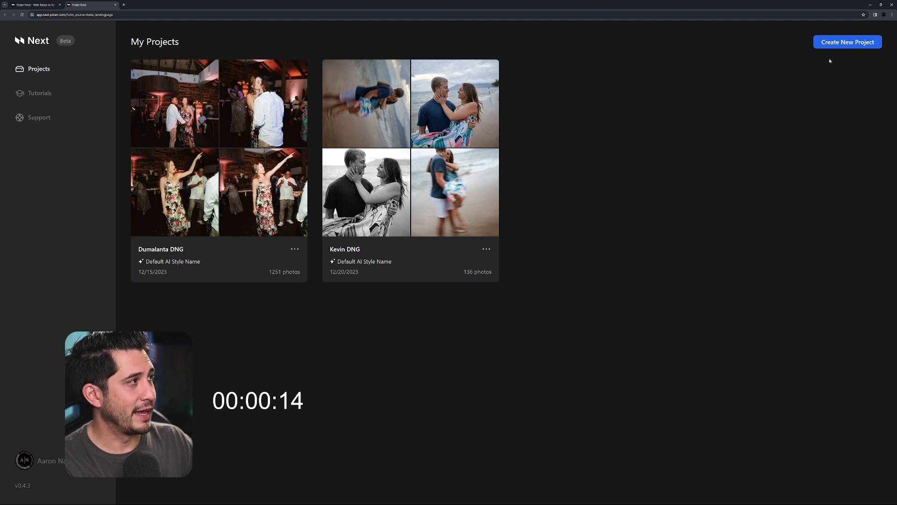
Step: Create a new project from the wedding's DNG folder, allow the site to edit its files, and choose to create a new AI style
left_click(837, 43)
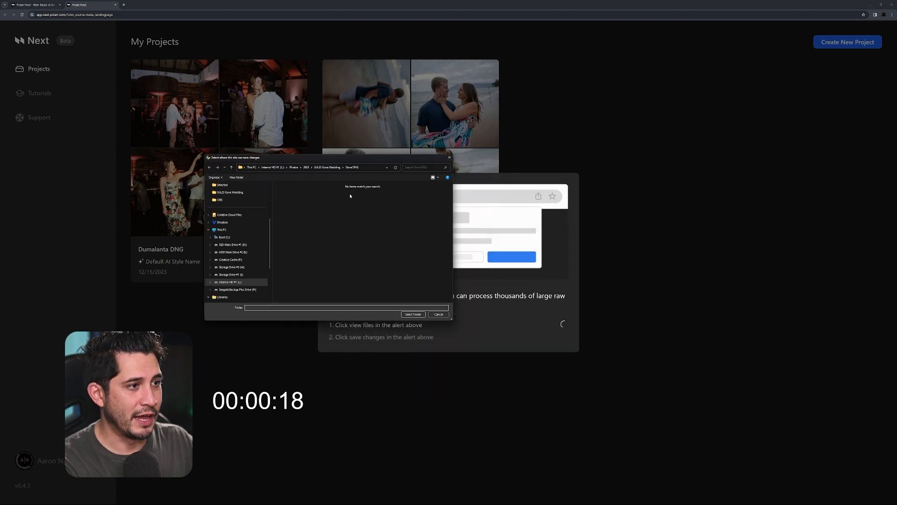
left_click(308, 192)
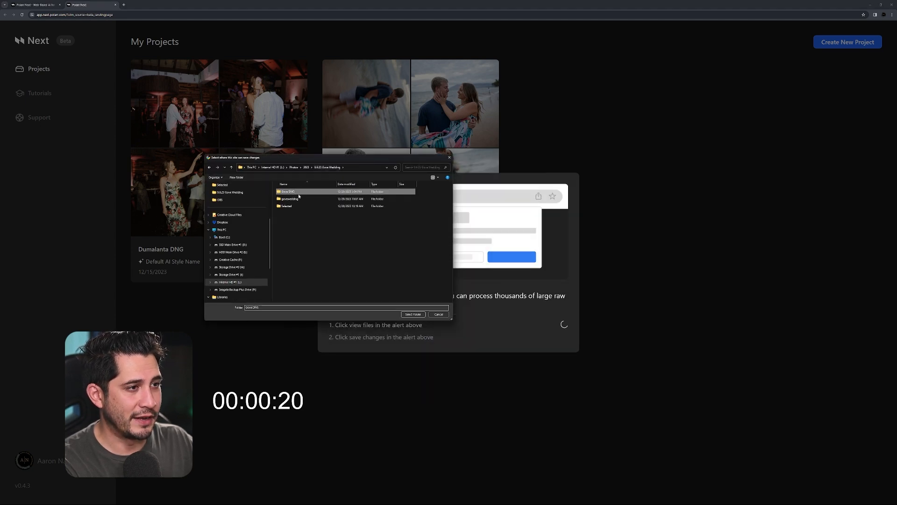
left_click(413, 314)
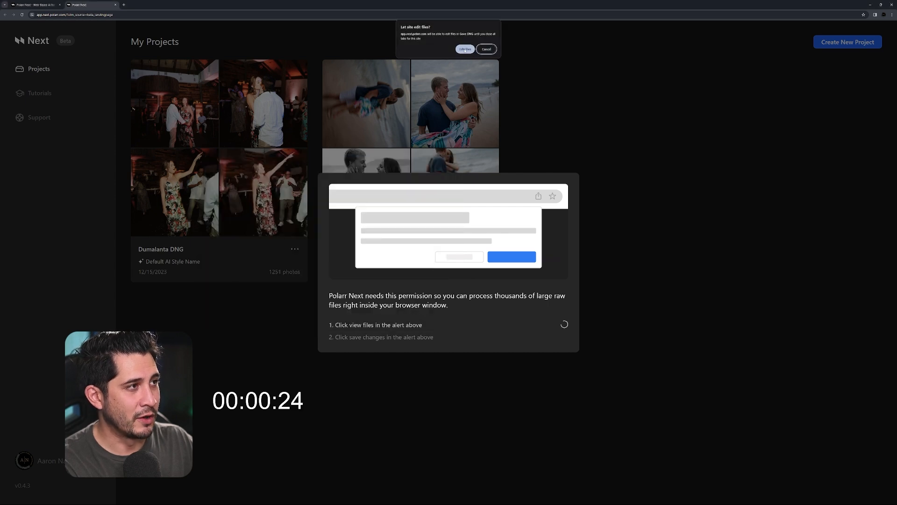
left_click(465, 51)
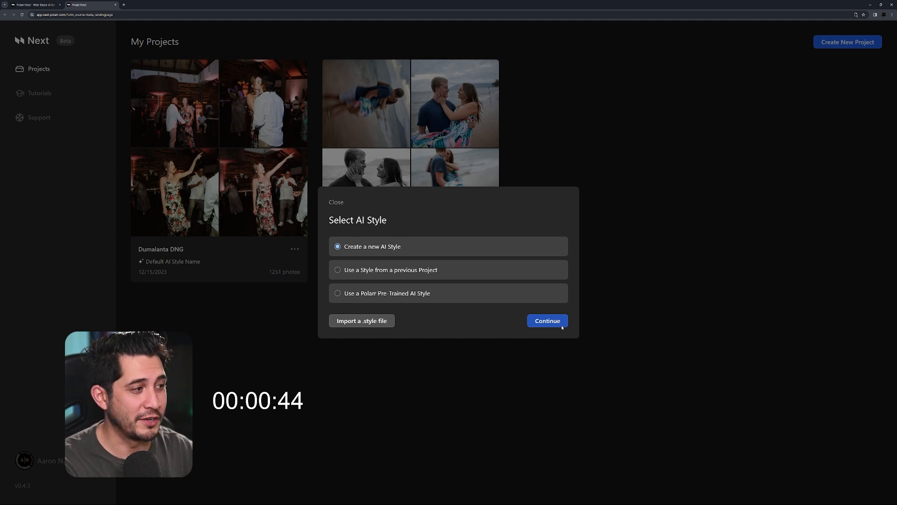
left_click(562, 324)
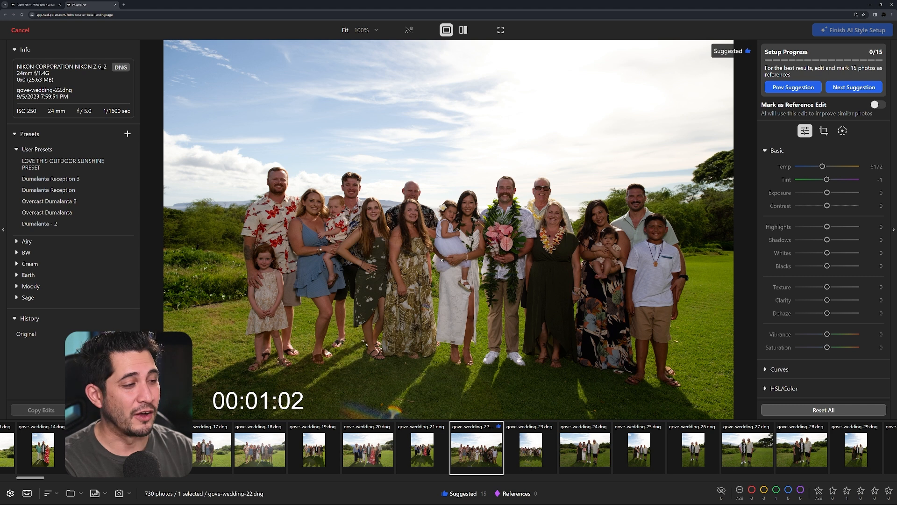
Step: Filter the filmstrip to show only the suggested photos
left_click(499, 234)
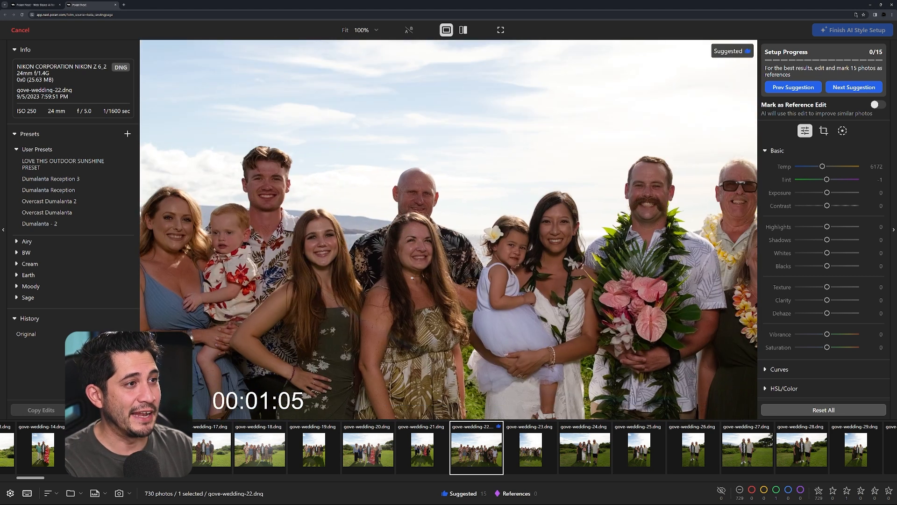
left_click(412, 277)
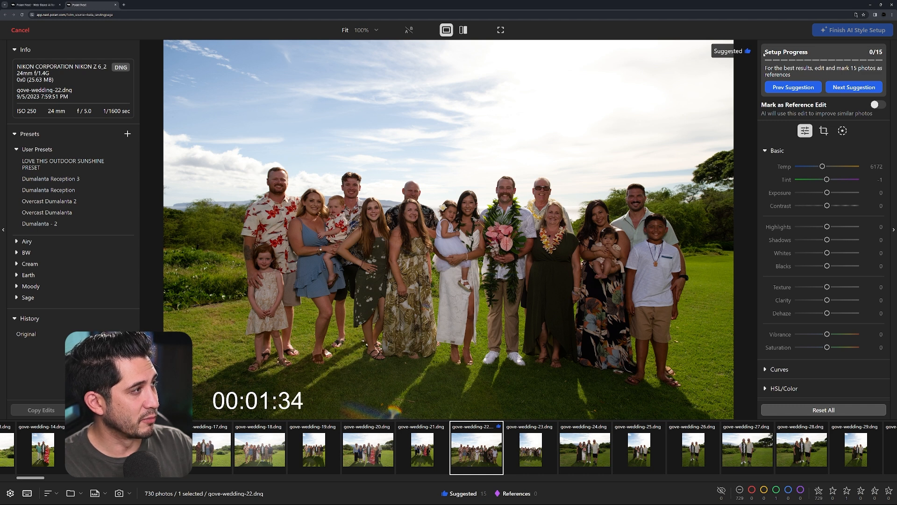
left_click(448, 493)
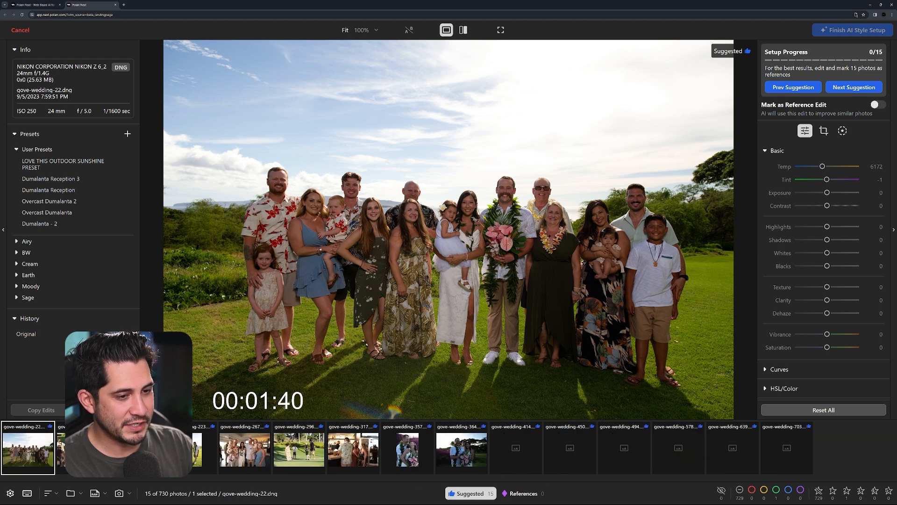
Step: Look through the suggested photos up to the last one to examine the range of lighting and scenes
key("Right")
key("Right")
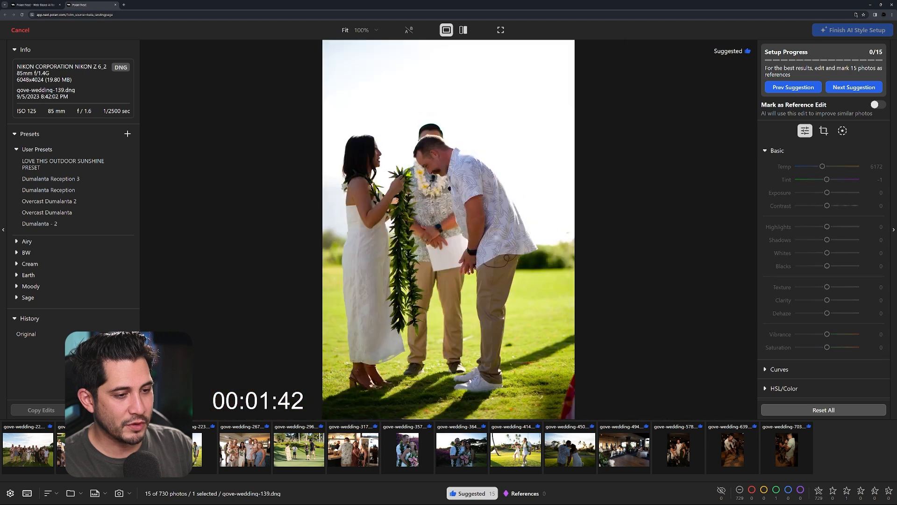
key("Right")
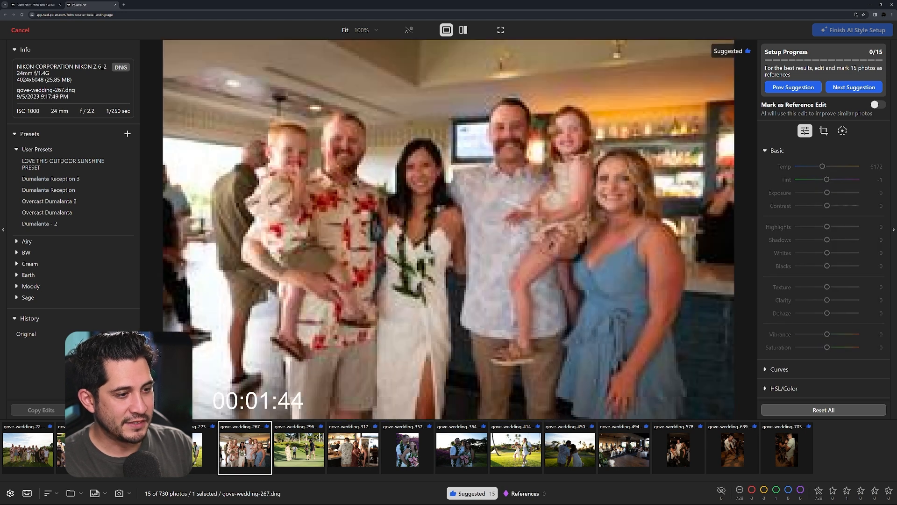
key("Right")
key("Right")
key("Right")
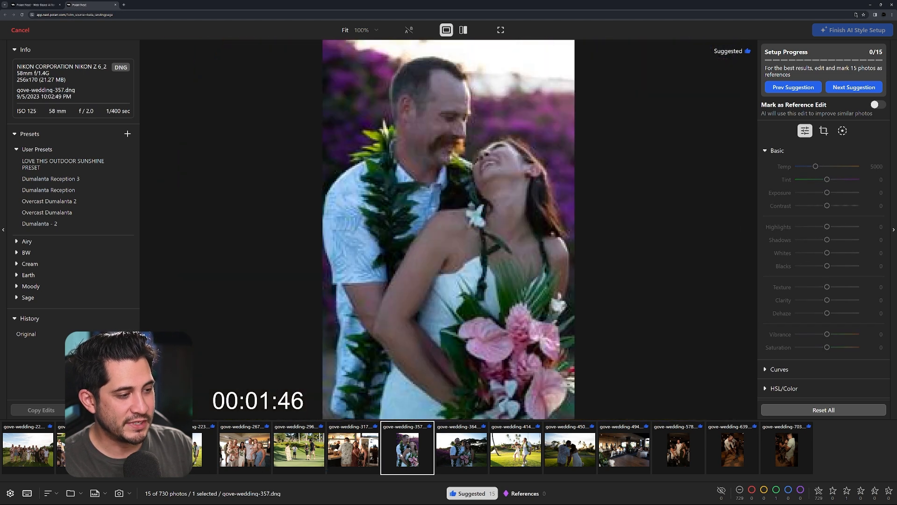
key("Right")
key("Right")
key("Right")
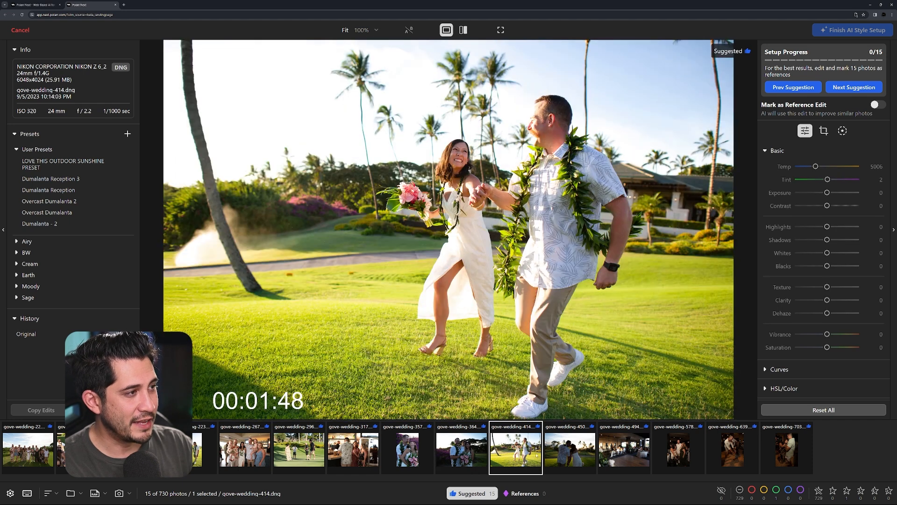
key("Right")
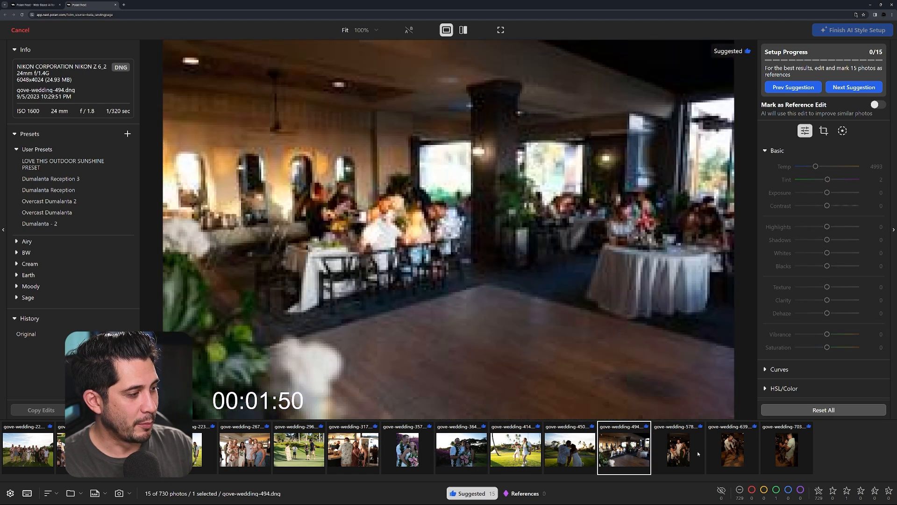
key("Right")
left_click(732, 454)
left_click(776, 453)
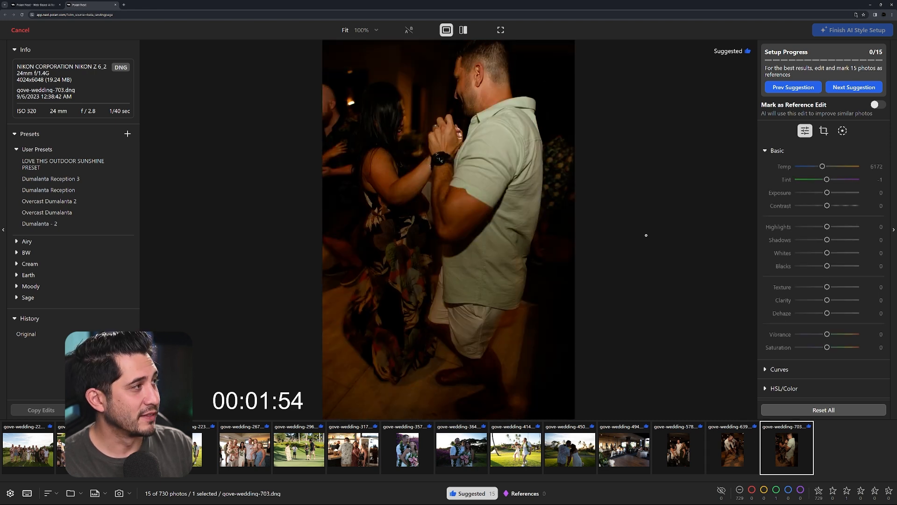
Step: Apply LOVE THIS OUTDOOR SUNSHINE PRESET to the first suggested photo, with exposure 0.9, highlights -74, temperature 6109, whites -16 and blacks -14
left_click(43, 434)
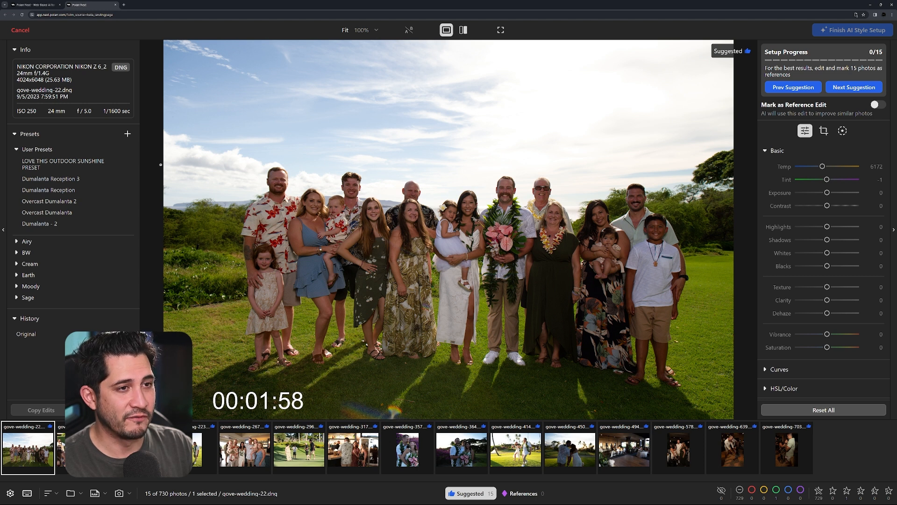
left_click(66, 165)
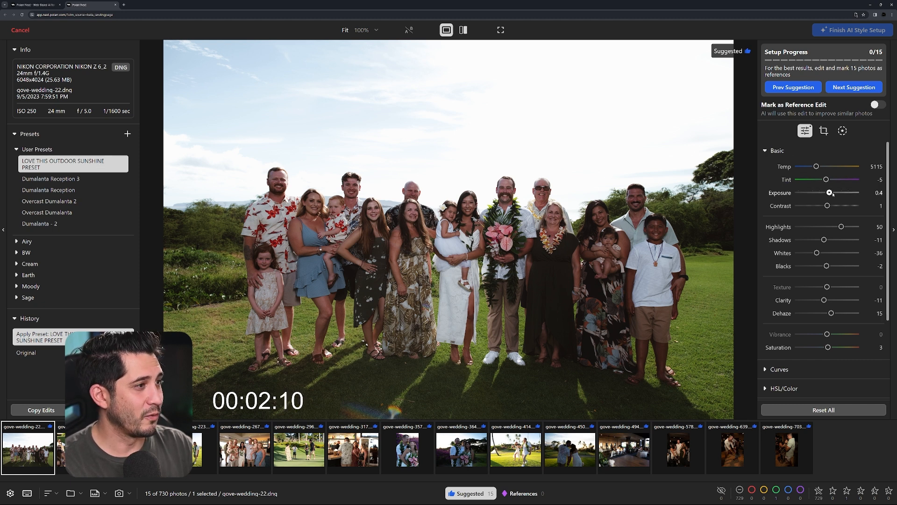
left_click_drag(833, 193, 835, 193)
left_click_drag(841, 226, 806, 227)
left_click_drag(816, 166, 822, 167)
left_click_drag(817, 253, 824, 269)
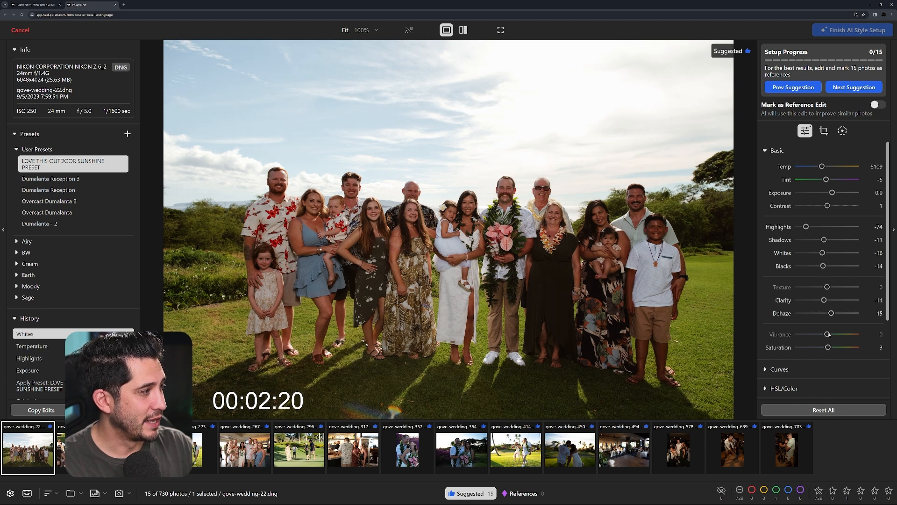
Step: Refine the group photo's basic settings to saturation 8, exposure 1.2, contrast -2, shadows -4 and blacks -5
left_click_drag(829, 348, 830, 348)
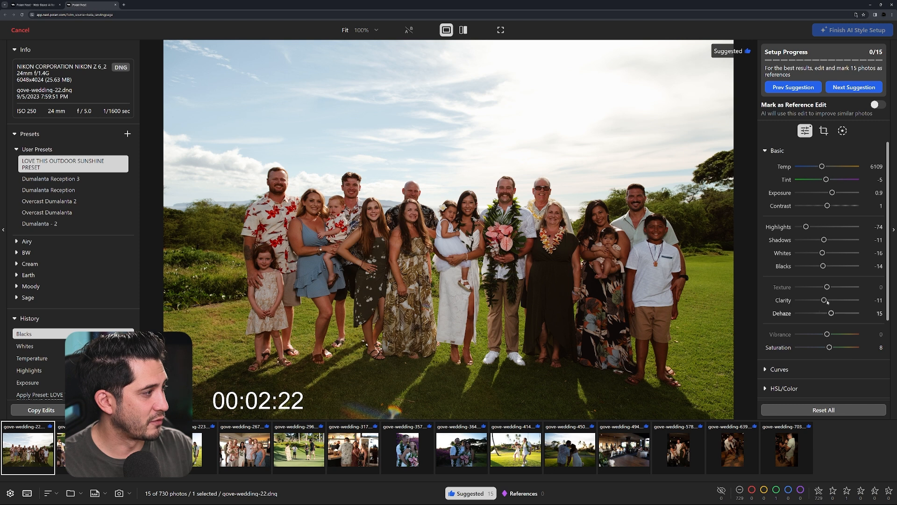
left_click_drag(833, 192, 827, 206)
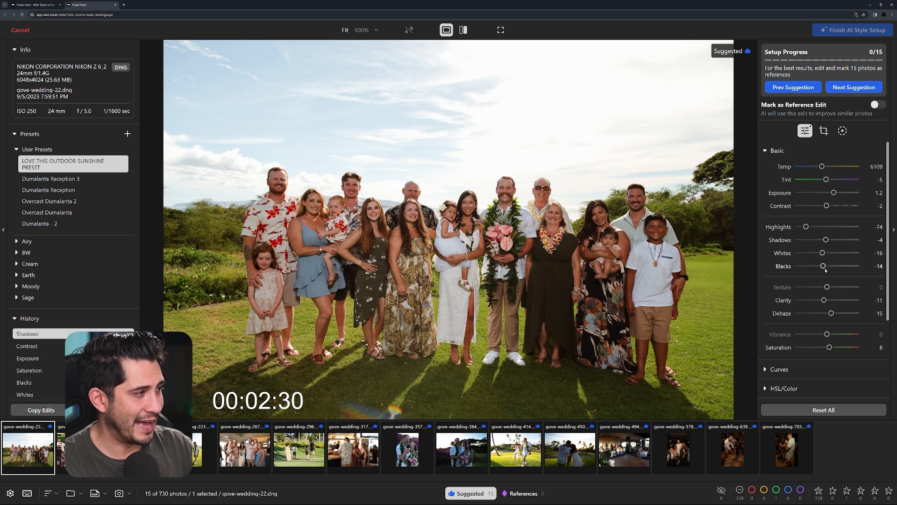
left_click_drag(823, 266, 825, 266)
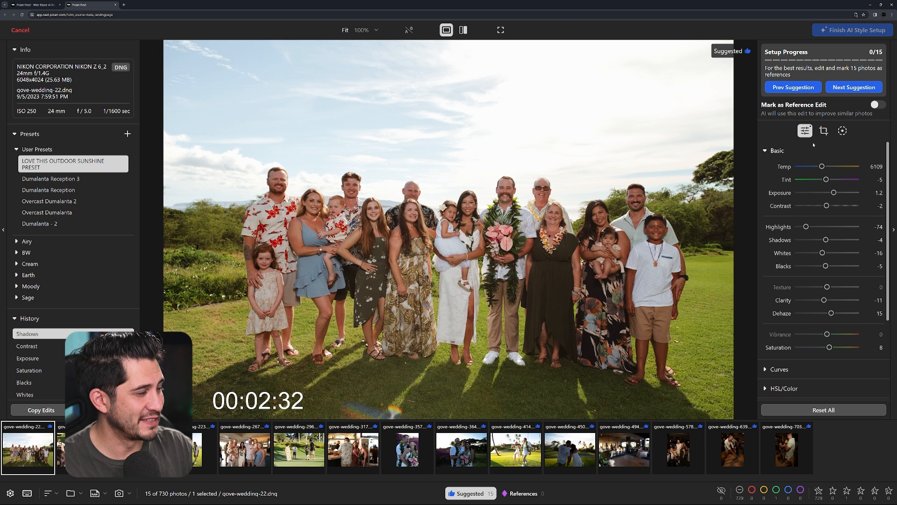
Step: Straighten the group photo to about -1.86° and crop it tighter around the people
left_click(824, 130)
left_click_drag(741, 186, 734, 174)
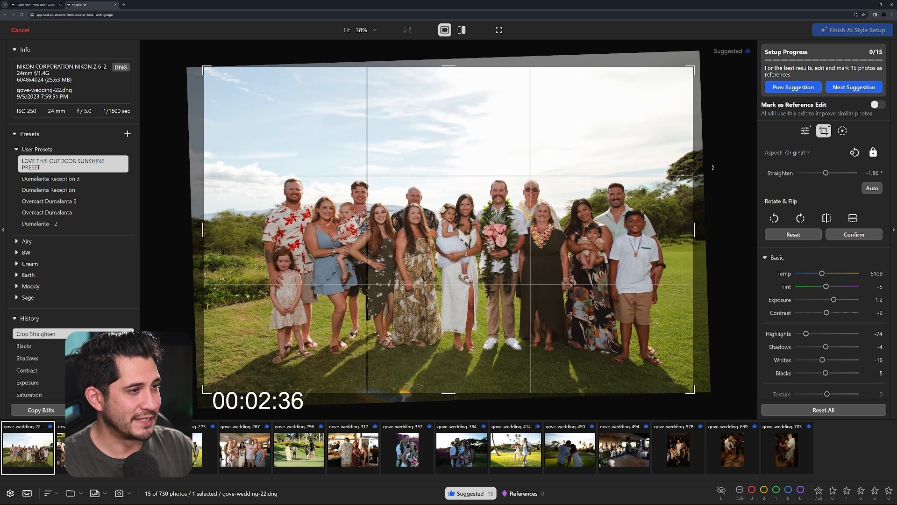
left_click_drag(203, 67, 219, 76)
left_click_drag(358, 122, 367, 126)
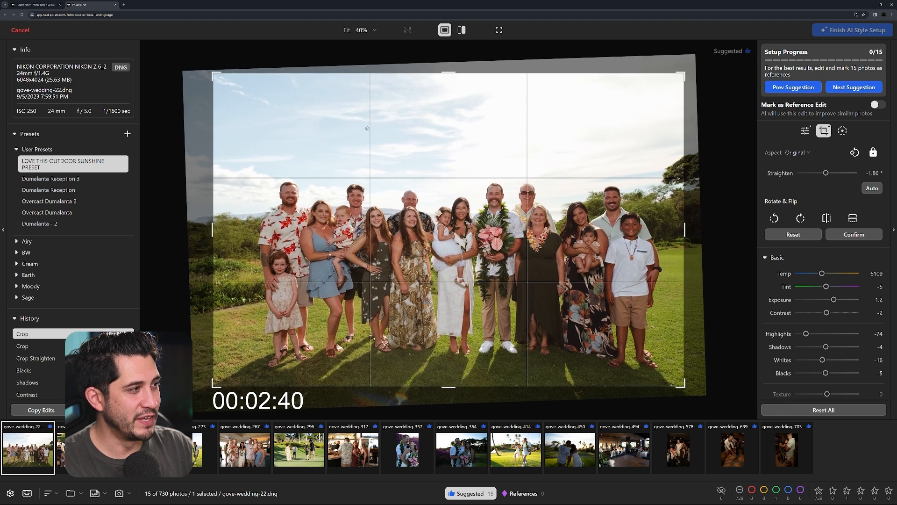
key("Return")
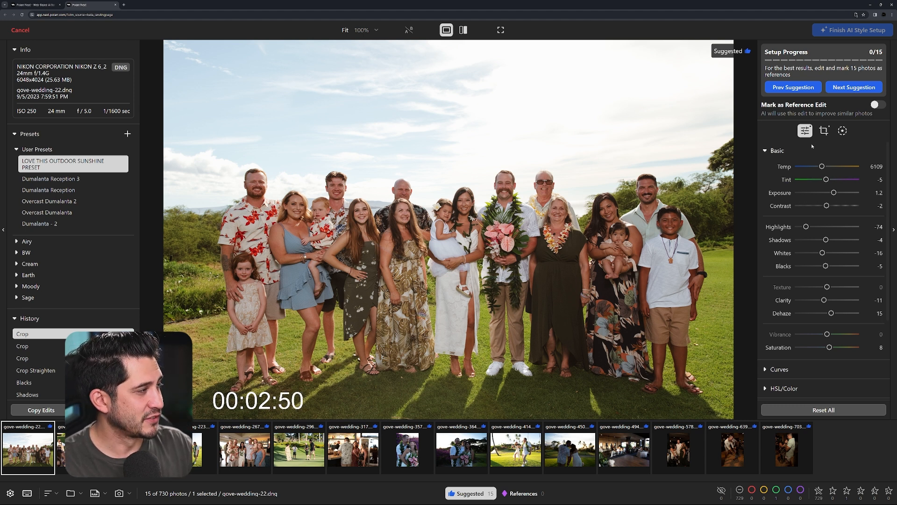
Step: Add a Subject mask to the group photo with its overlay hidden
left_click(842, 130)
left_click(696, 62)
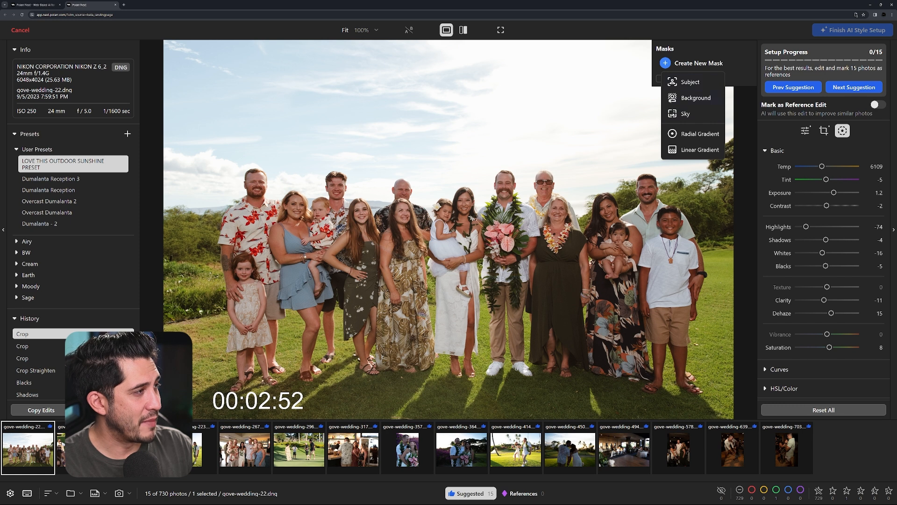
left_click(688, 83)
left_click(661, 126)
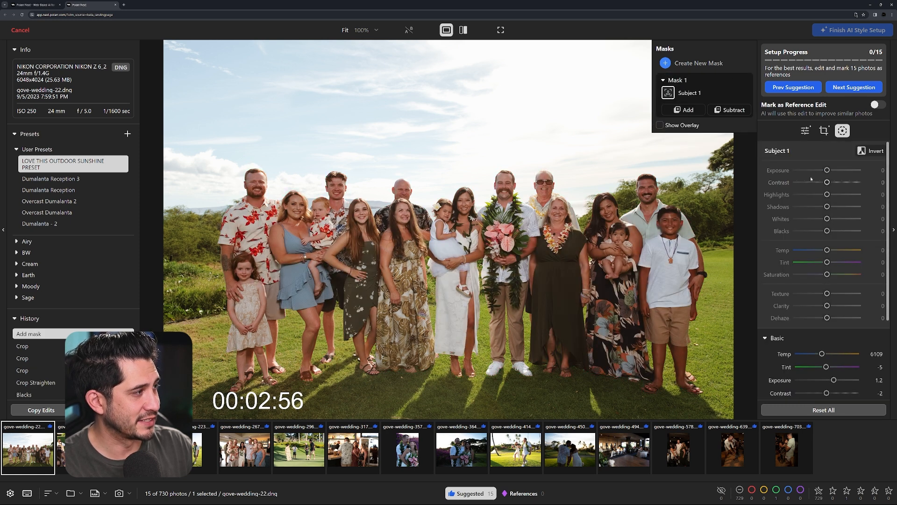
Step: Set the subject mask's exposure to 0.55, contrast 16, highlights -9, shadows -1, whites -2 and blacks -6, and compare with the unedited photo
left_click(827, 170)
left_click_drag(827, 170, 826, 219)
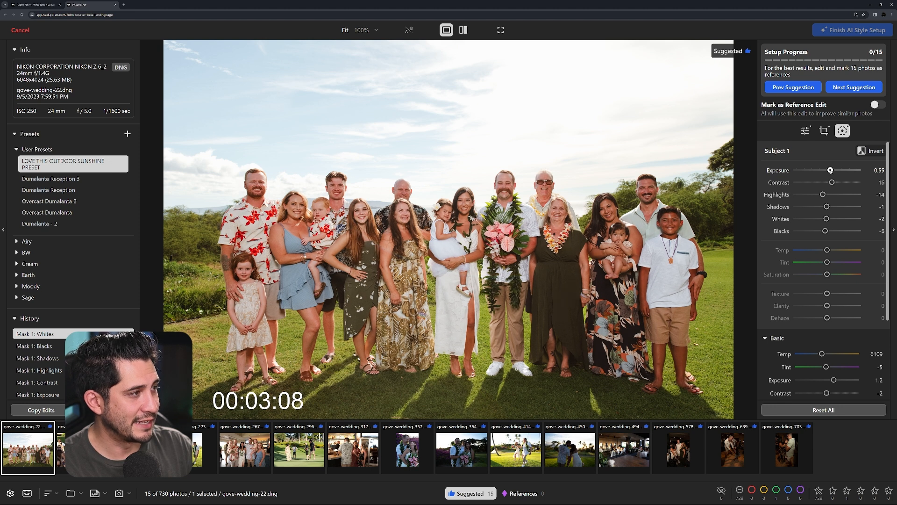
left_click_drag(831, 170, 825, 194)
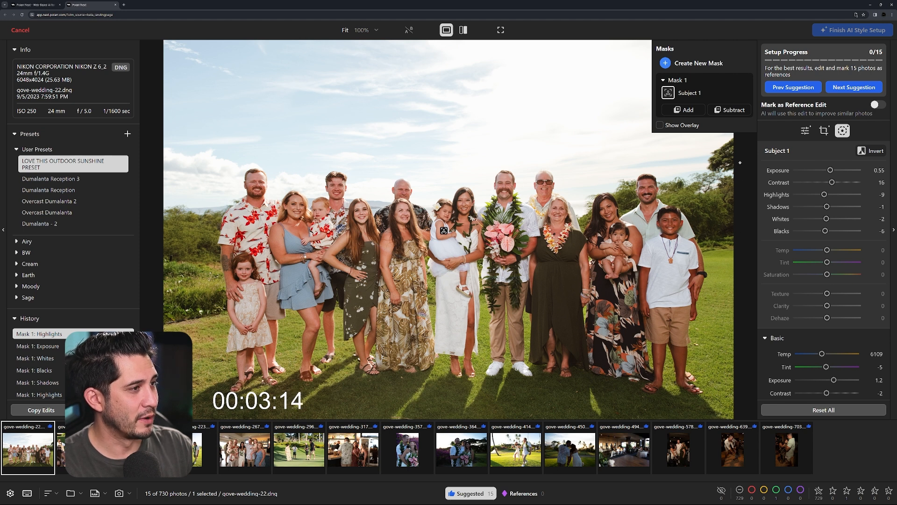
key("Escape")
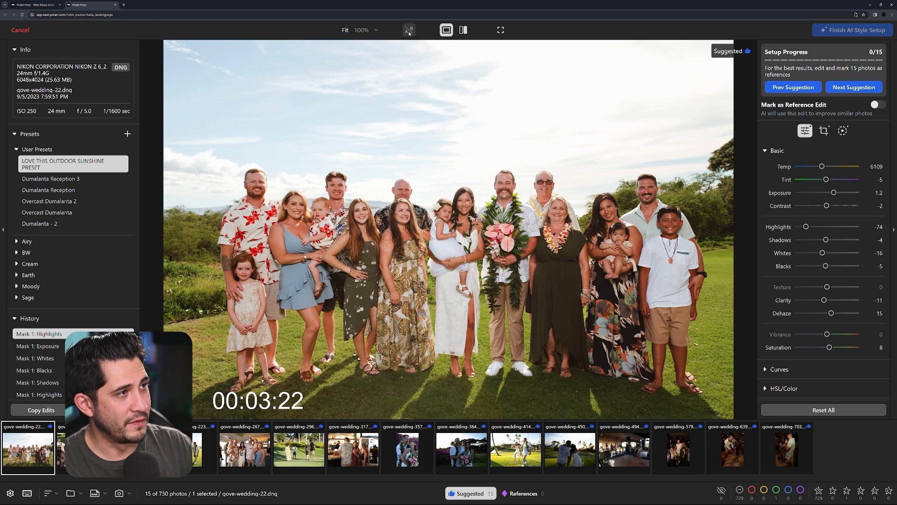
left_click(410, 31)
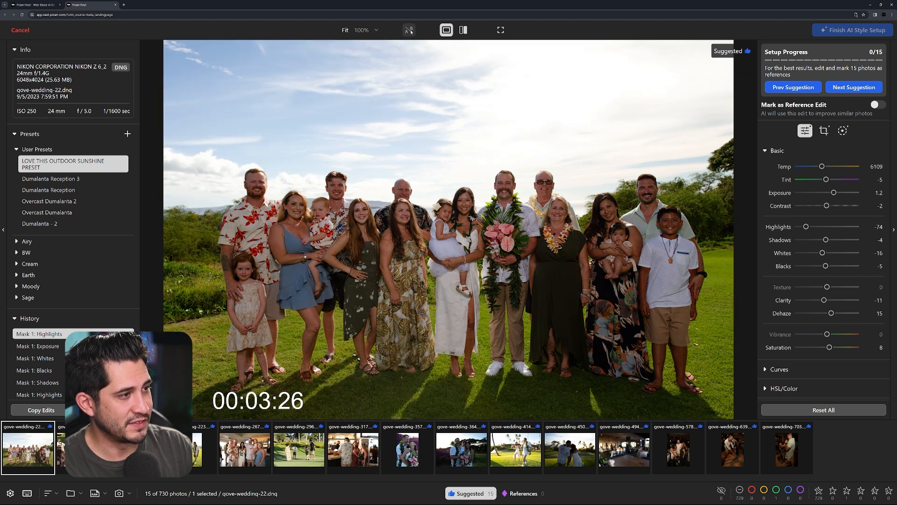
Step: Return to the edited group photo, copy its edits without transform and crop, and mark it as a reference edit
left_click(410, 31)
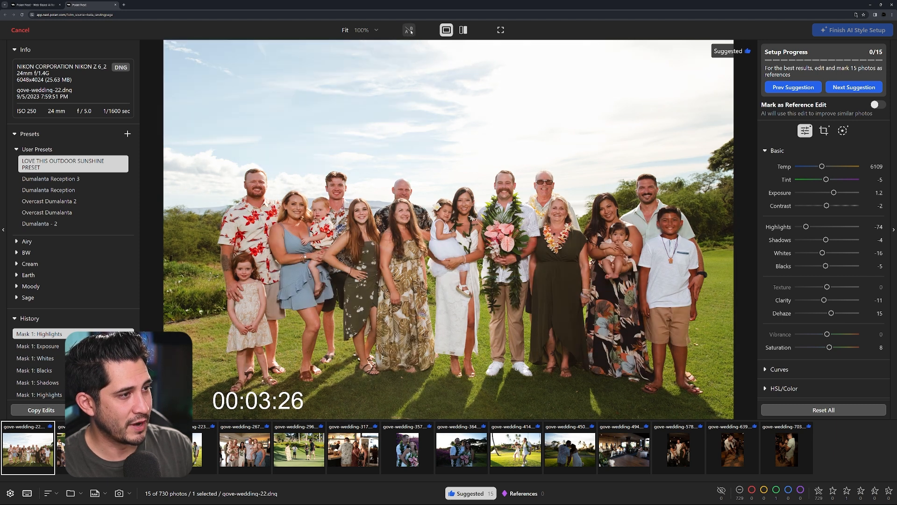
left_click(41, 410)
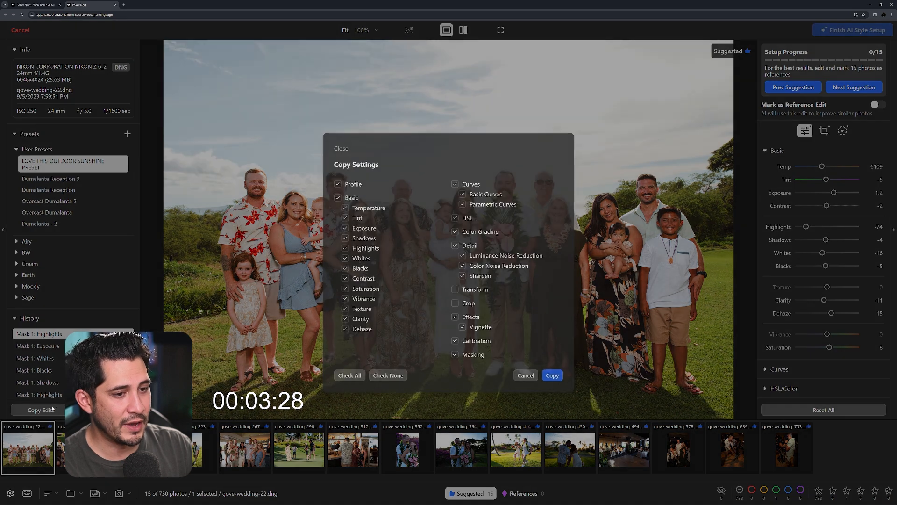
left_click(554, 379)
left_click(878, 105)
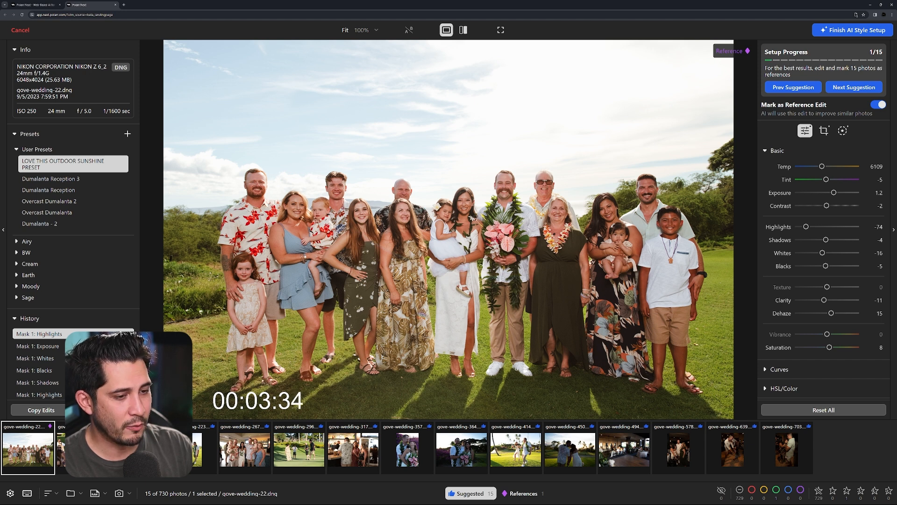
Step: Paste the copied edits onto gove-wedding-98.dng and remove the Subject selection from its mask
key("Right")
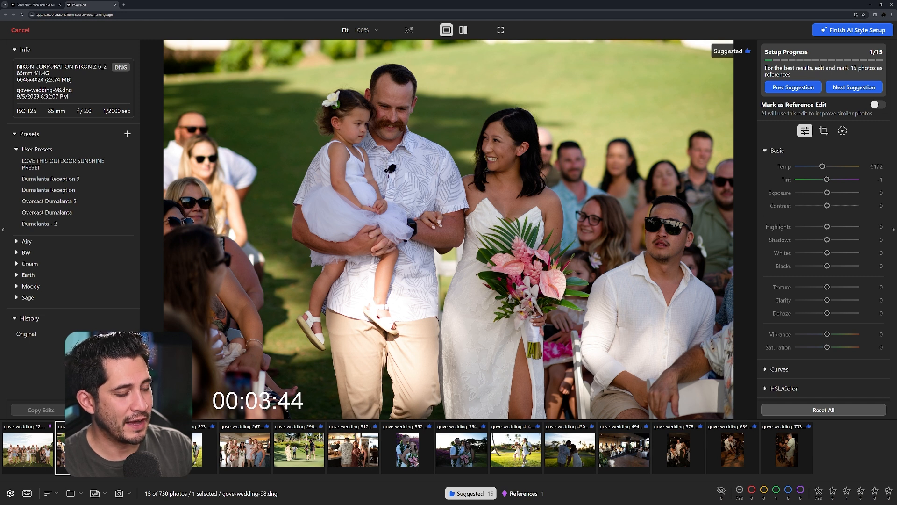
key("ctrl+v")
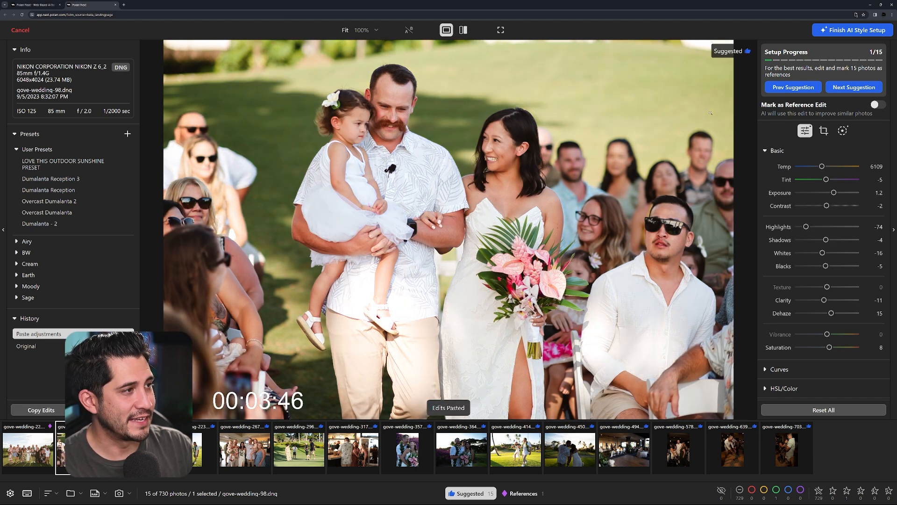
left_click(843, 131)
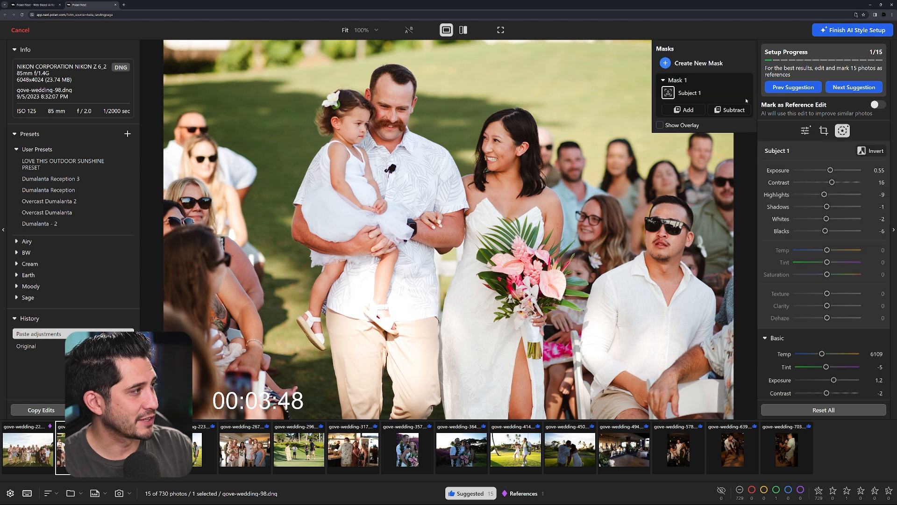
left_click(735, 93)
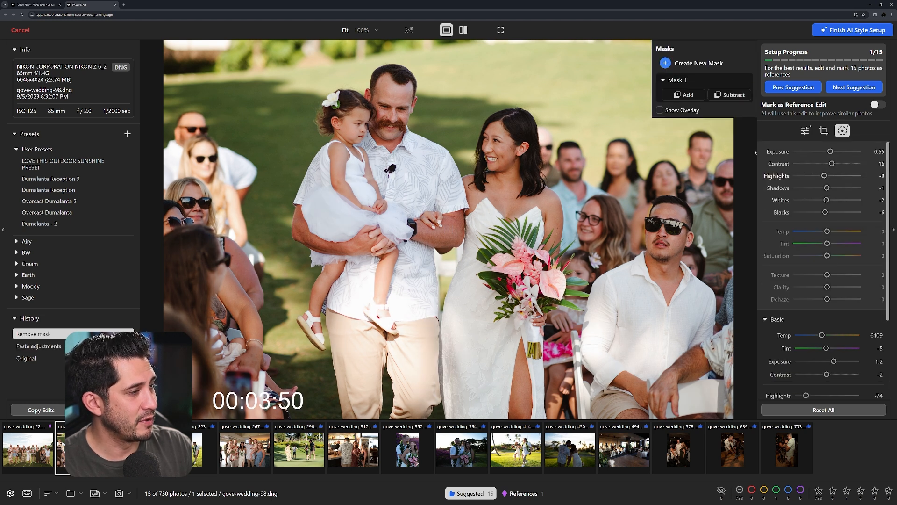
left_click(831, 151)
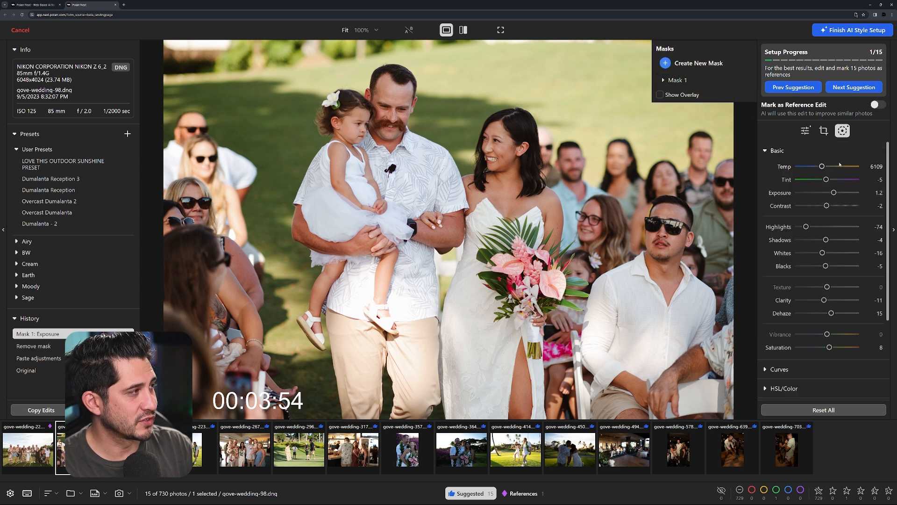
Step: Set the aisle photo's highlights to -86, shadows to 3 and blacks to -12, then straighten it to -0.64° and crop it slightly tighter
left_click(805, 131)
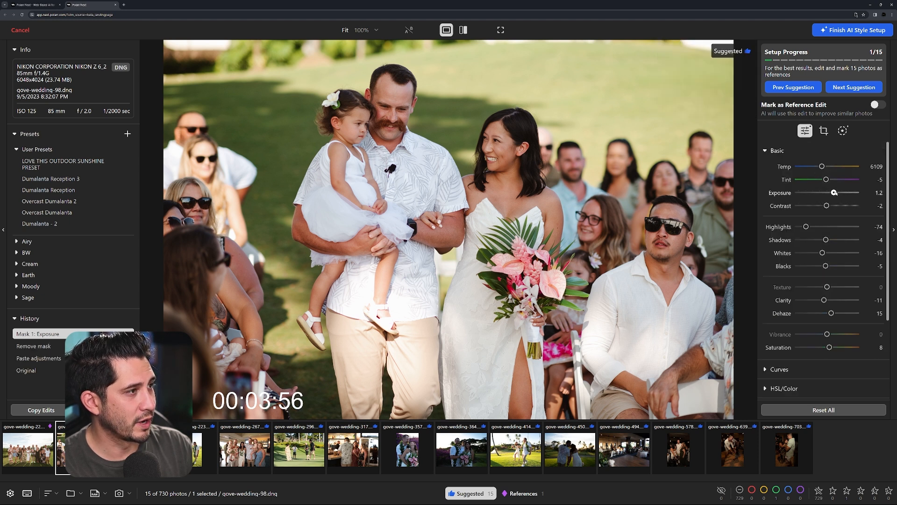
left_click_drag(806, 227, 823, 266)
left_click(824, 130)
left_click_drag(710, 70, 712, 76)
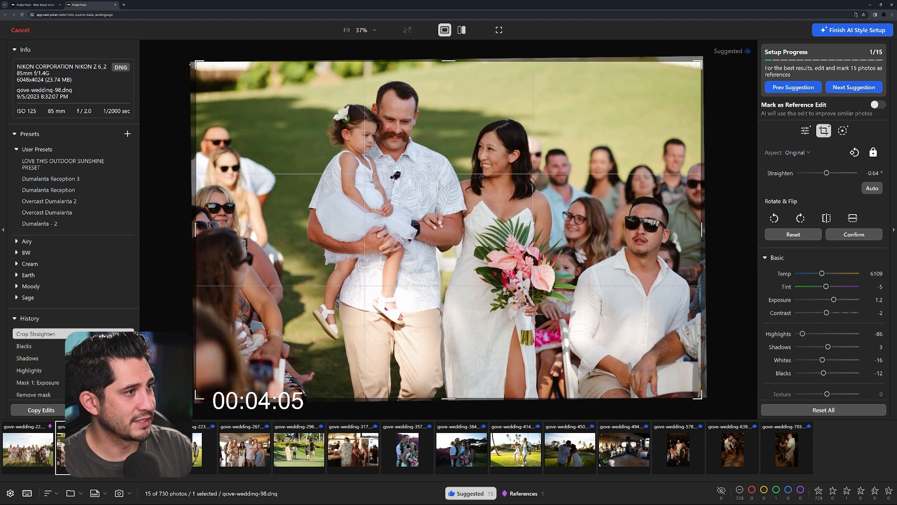
left_click_drag(196, 63, 204, 69)
left_click_drag(493, 351, 491, 356)
key("Return")
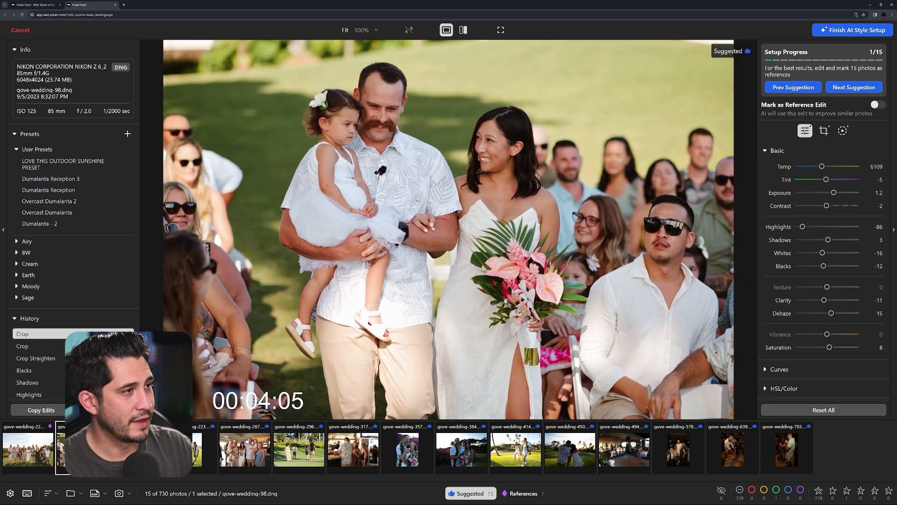
Step: Copy the aisle photo's edits without transform and crop, and mark the photo as a reference edit
left_click(35, 409)
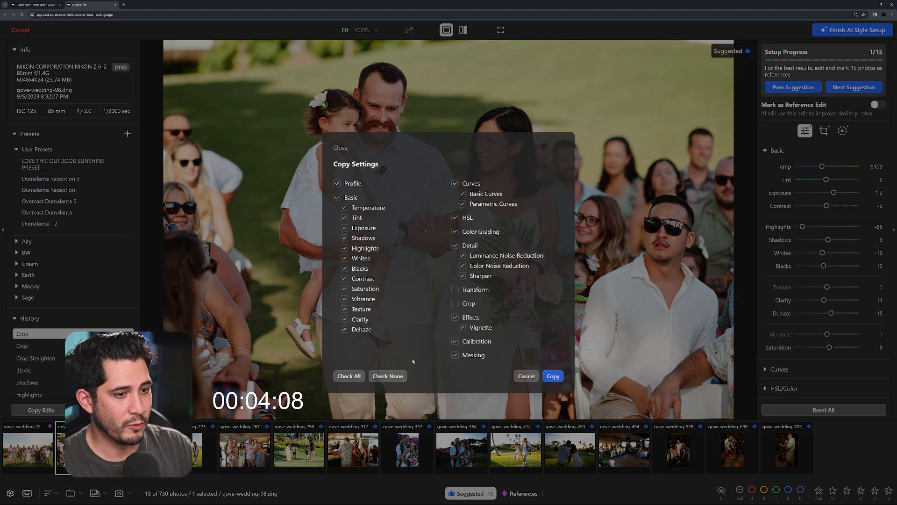
left_click(558, 383)
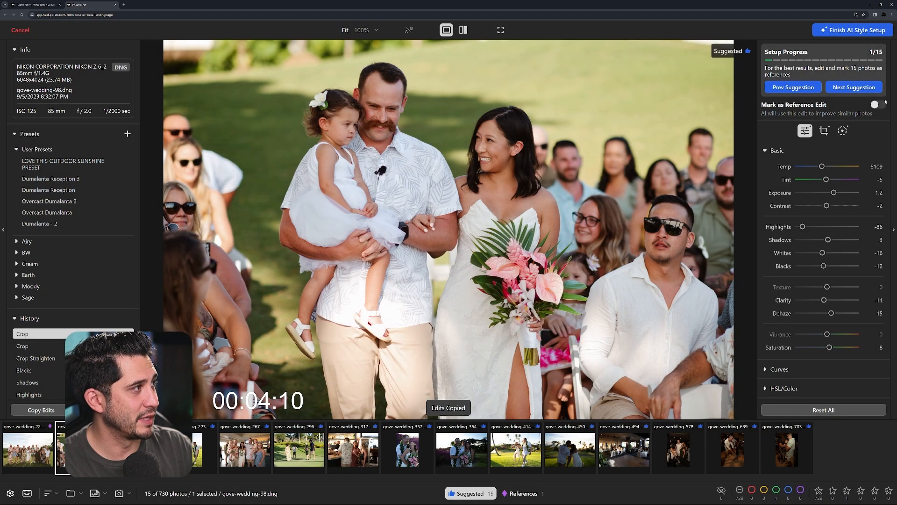
left_click(878, 105)
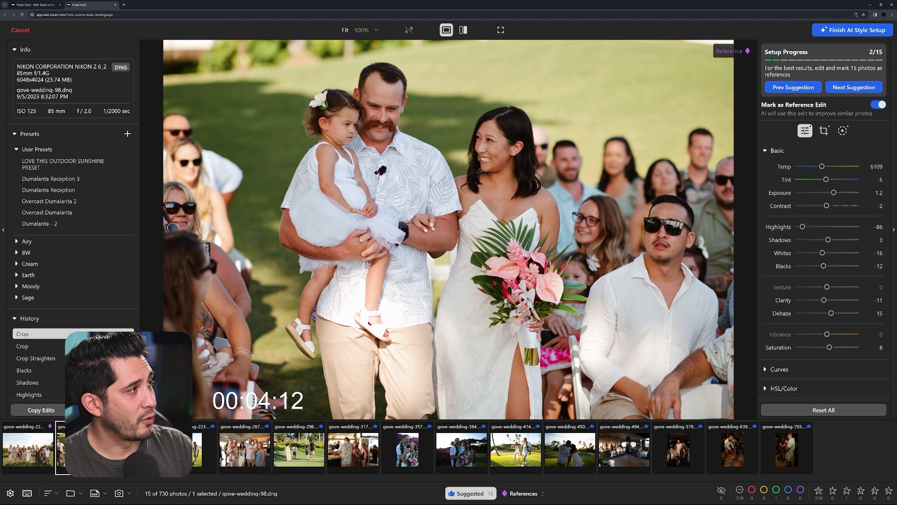
Step: Paste the copied edits onto gove-wedding-139.dng and set its exposure to 1.15
key("Right")
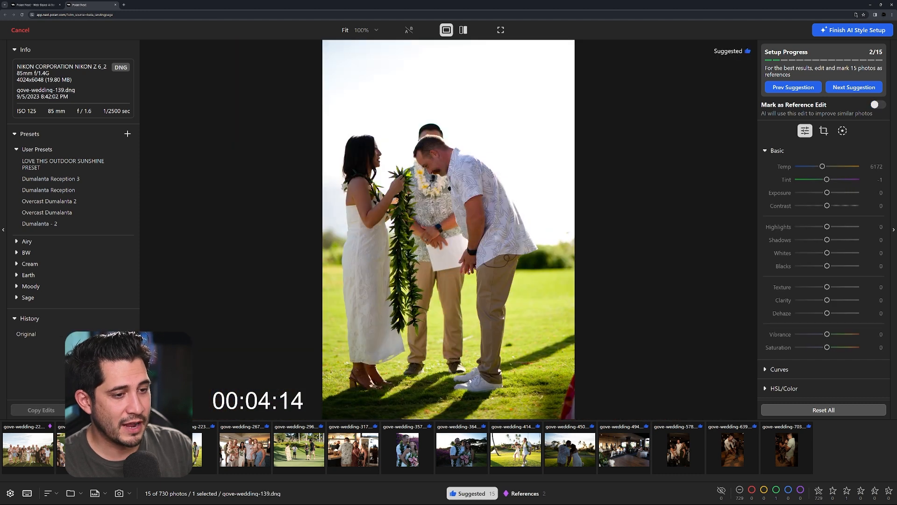
key("ctrl+v")
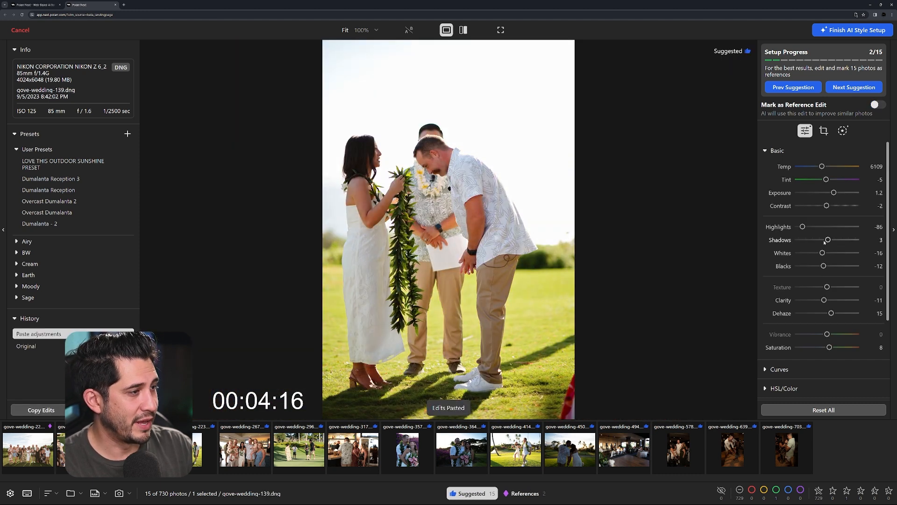
left_click_drag(833, 193, 834, 193)
Step: Crop the lei ceremony photo tighter around the three people and reposition them within the frame
left_click(824, 130)
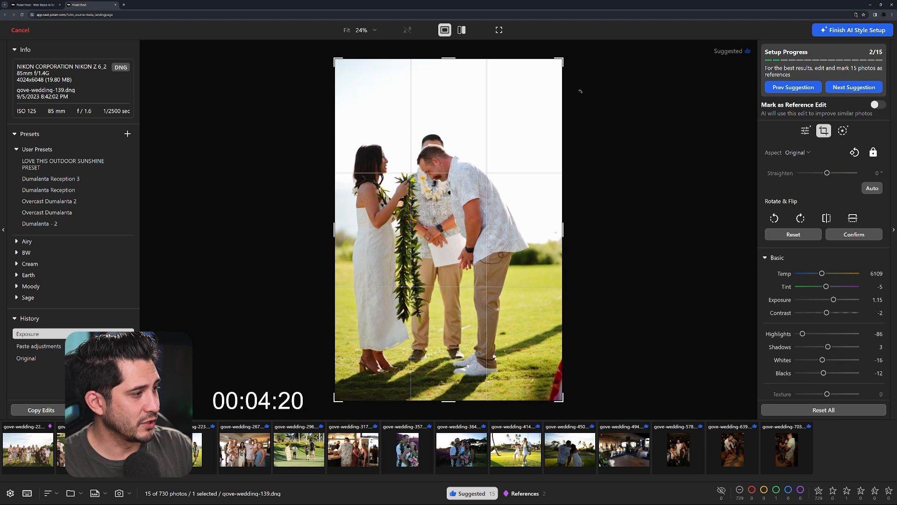
left_click_drag(558, 59, 495, 174)
left_click(805, 130)
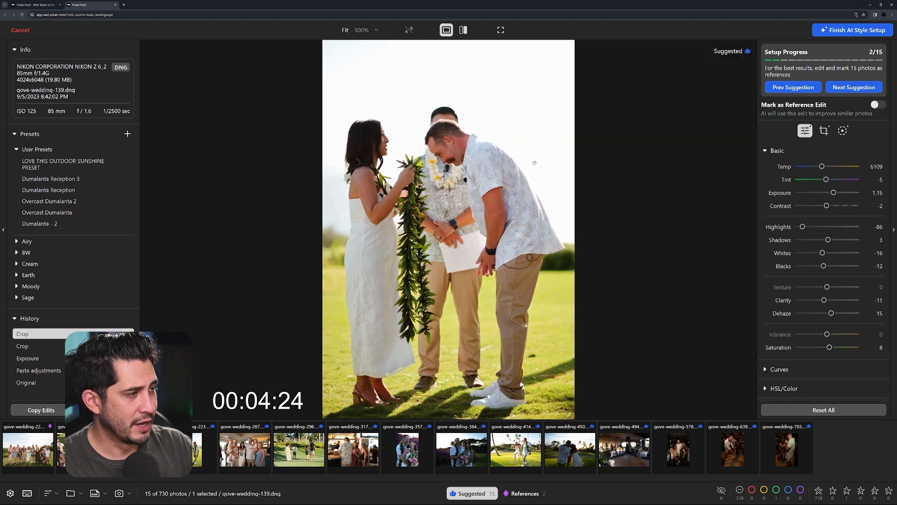
left_click(824, 130)
left_click_drag(523, 233, 516, 202)
key("Return")
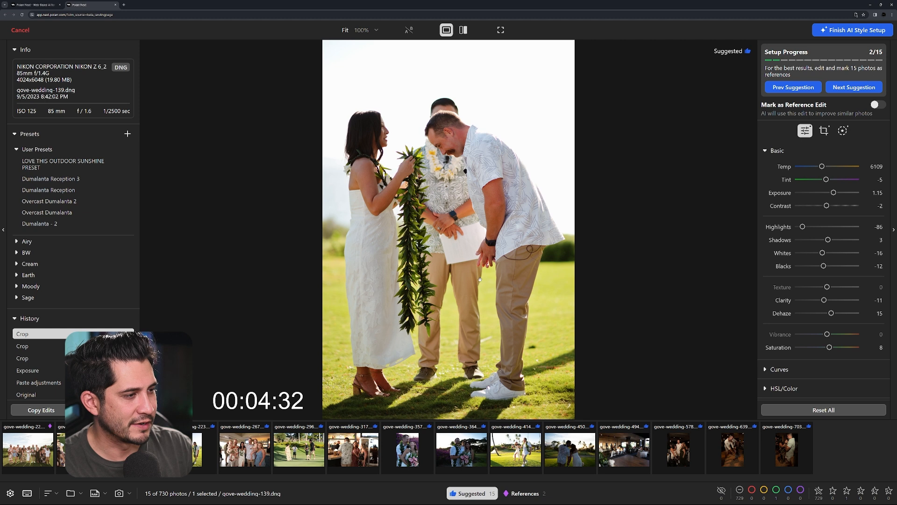
Step: Set the ceremony photo's contrast to -6, highlights -87, shadows 8, whites -2 and blacks -10, and copy its edits without transform and crop
left_click_drag(803, 227, 826, 206)
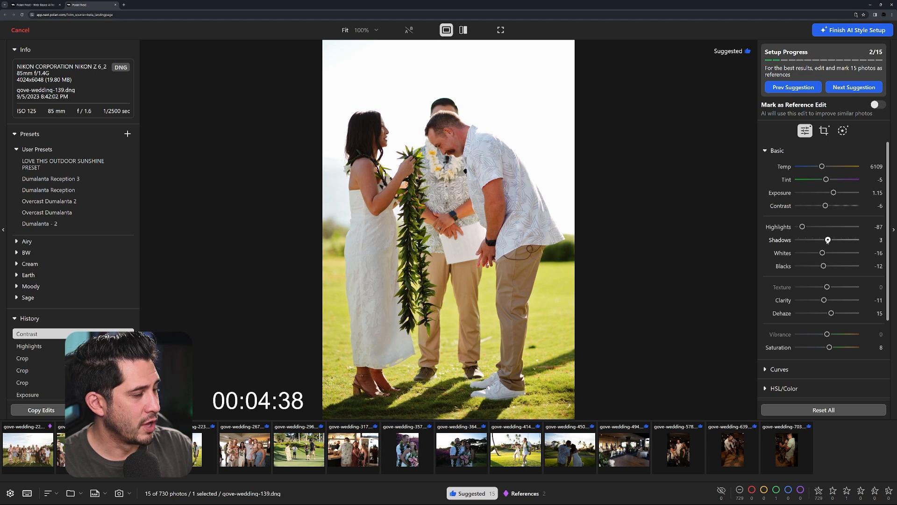
left_click_drag(828, 240, 825, 266)
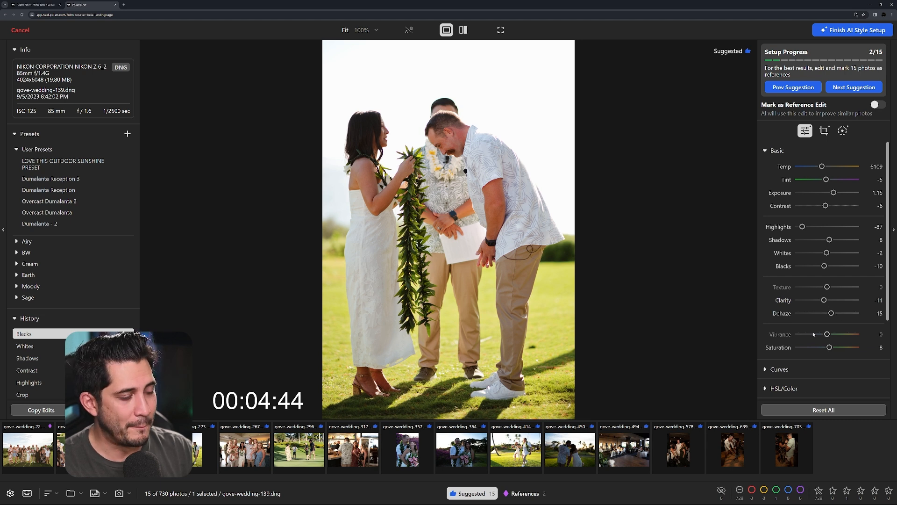
left_click(42, 410)
left_click(554, 378)
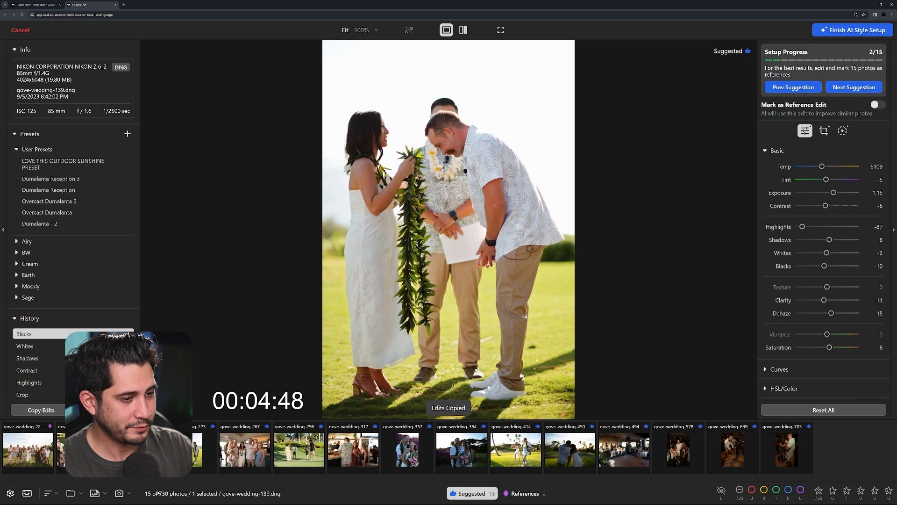
Step: Straighten gove-wedding-223.dng, the photo of the couple walking on the lawn, with a slight clockwise rotation
key("Right")
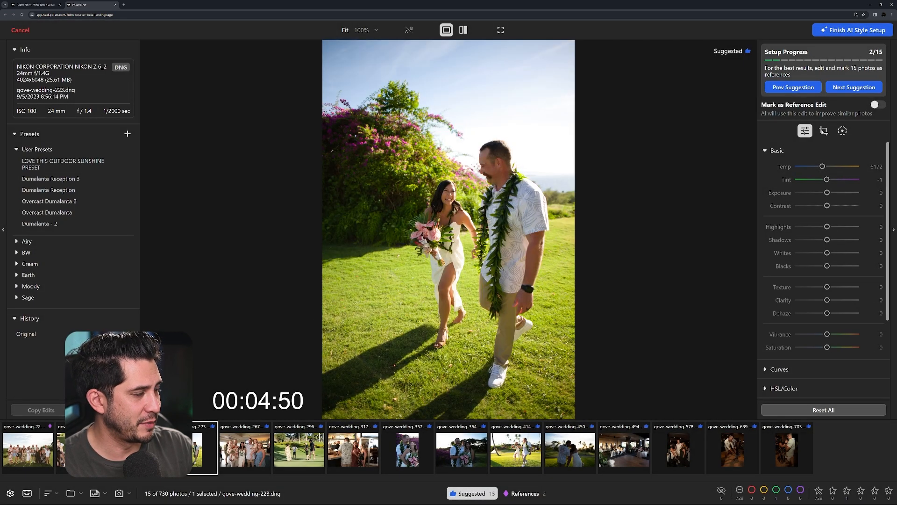
left_click(824, 131)
left_click_drag(603, 140, 601, 160)
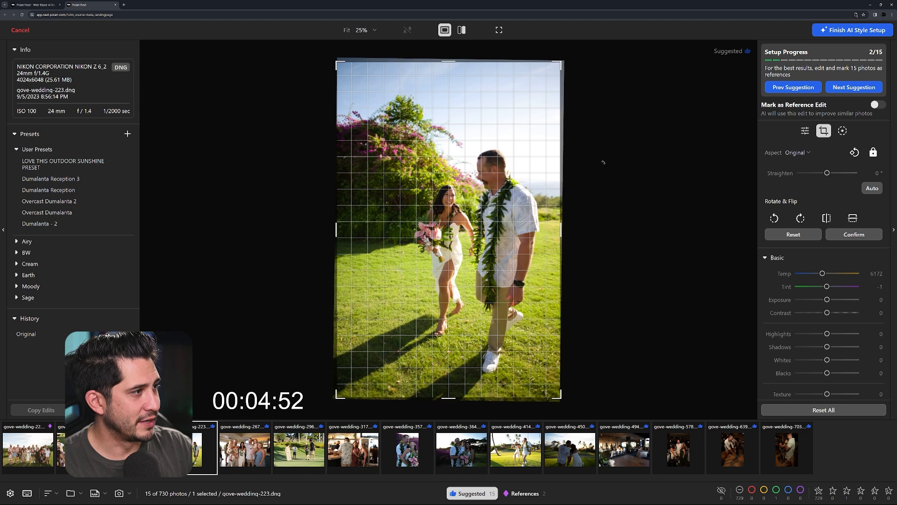
key("Return")
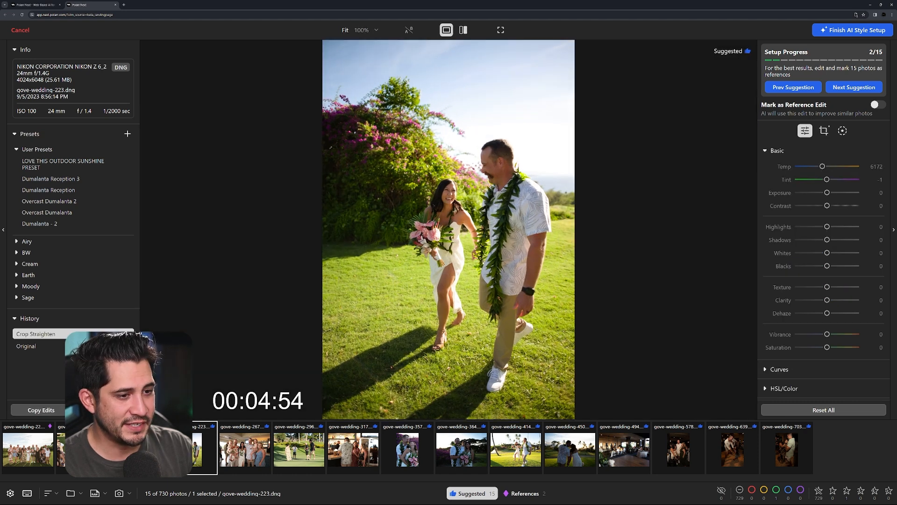
Step: Paste the copied edits onto the lawn couple photo and set contrast 16, highlights -73, shadows 2, whites -4 and blacks -13
key("ctrl+v")
left_click_drag(826, 205, 830, 206)
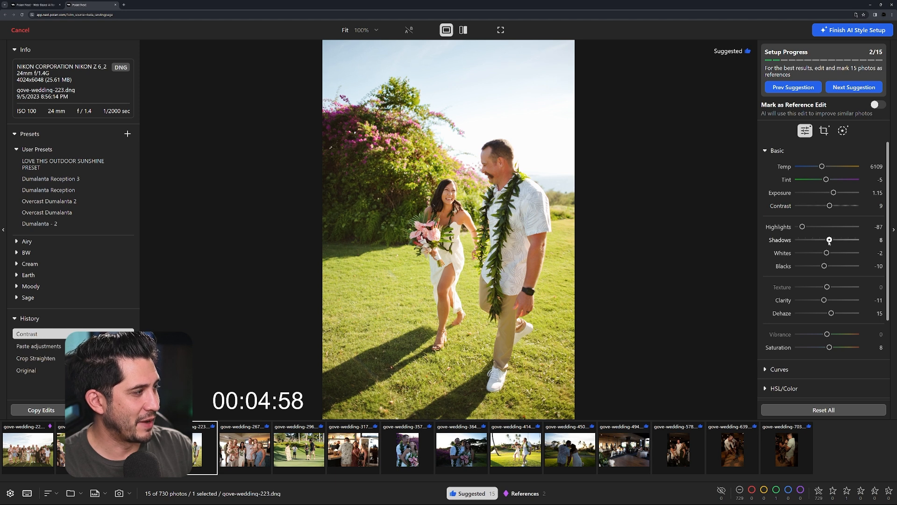
left_click(828, 240)
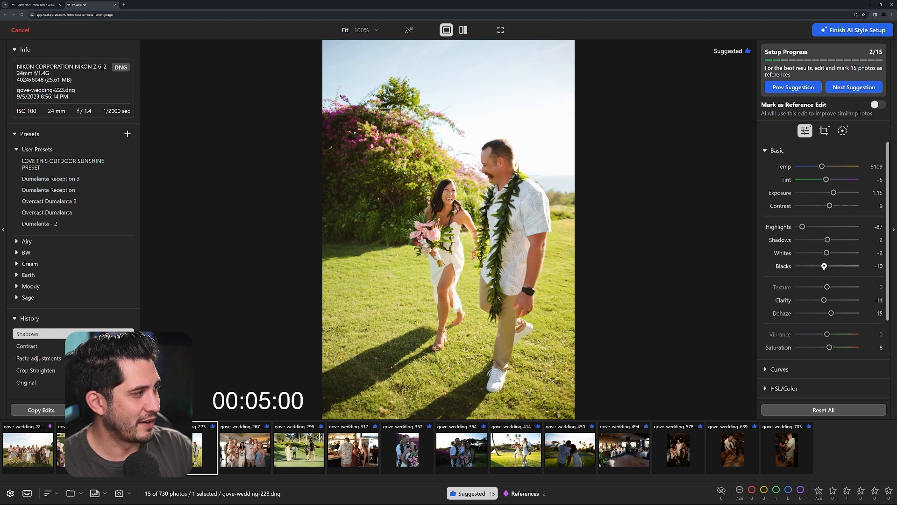
left_click(824, 266)
left_click_drag(827, 253, 828, 253)
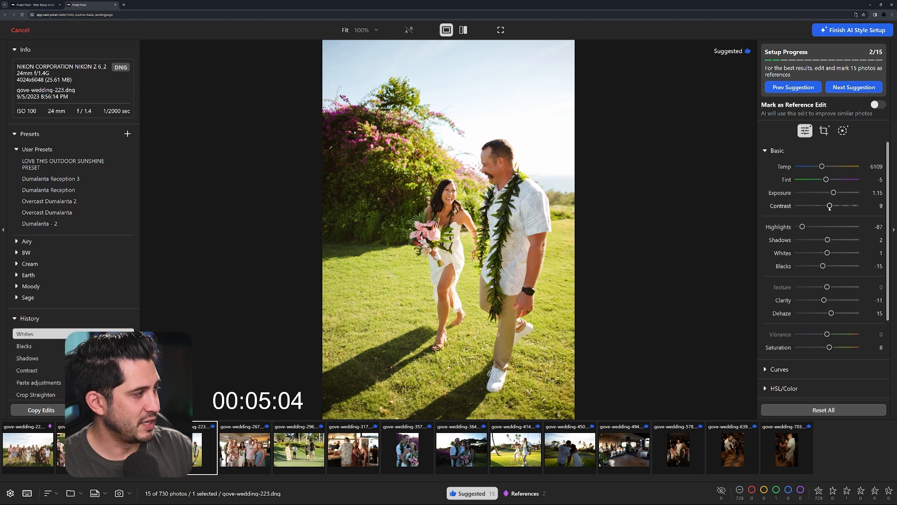
left_click_drag(830, 206, 834, 193)
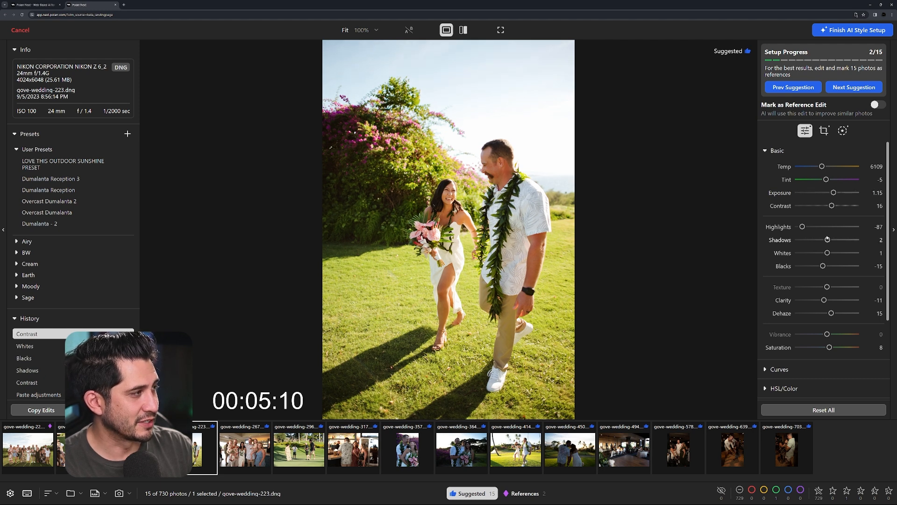
left_click_drag(803, 227, 826, 253)
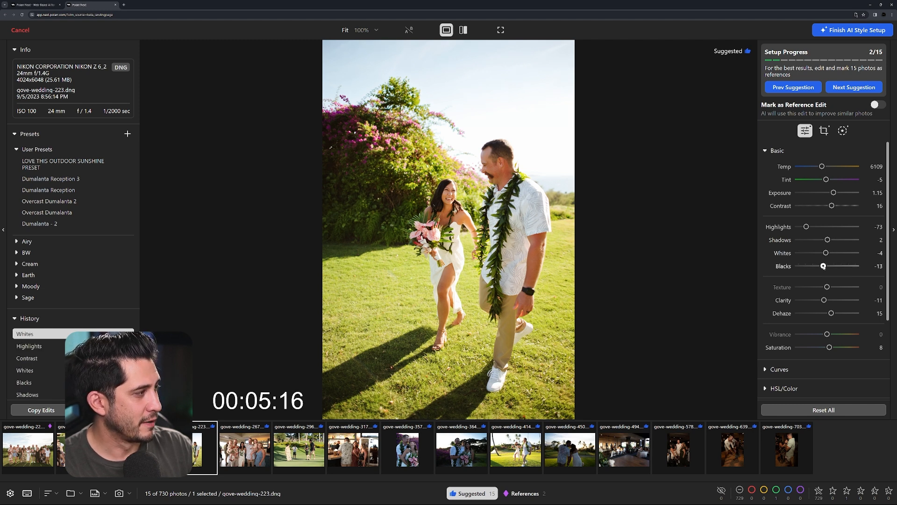
left_click(823, 266)
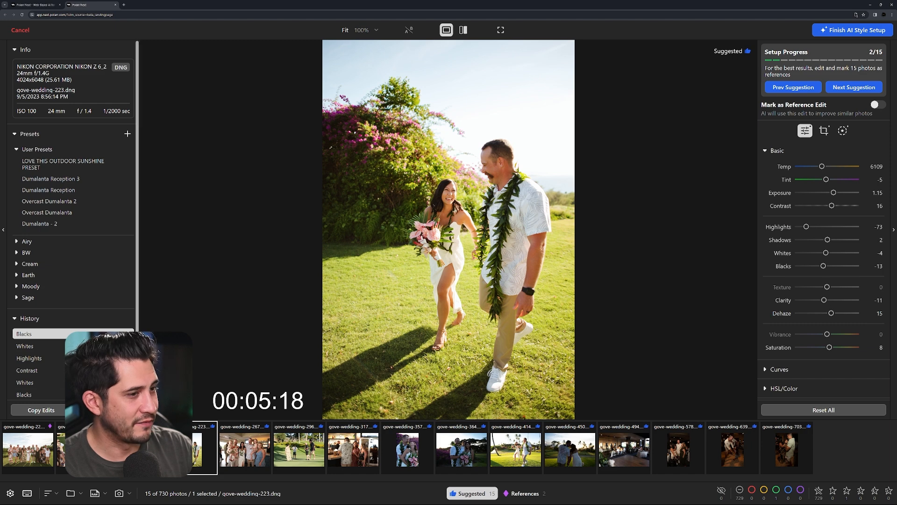
Step: Copy the lawn couple photo's edits without transform and crop
key("ctrl+c")
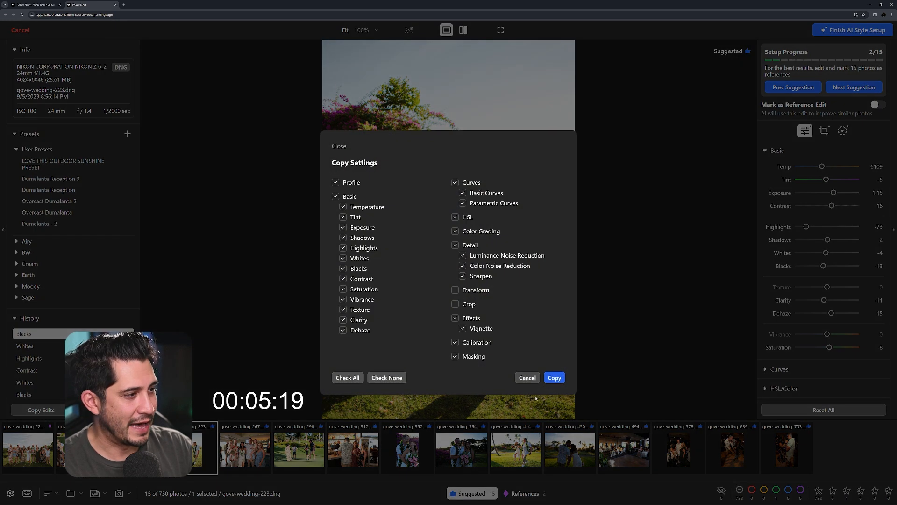
left_click(554, 377)
Step: Paste the copied edits onto gove-wedding-296.dng and set temperature 5478, exposure 0.8, highlights -74, shadows 7, whites -11 and blacks -17
left_click(299, 449)
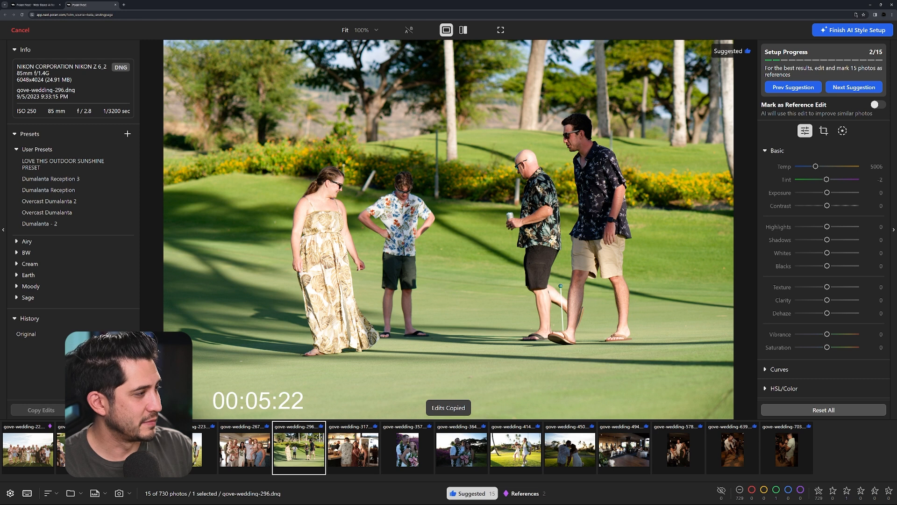
key("ctrl+v")
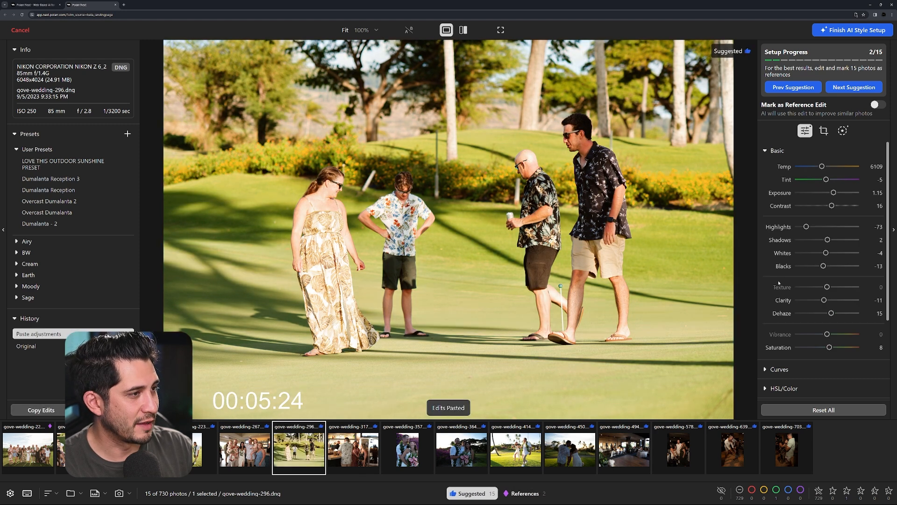
left_click_drag(822, 167, 832, 193)
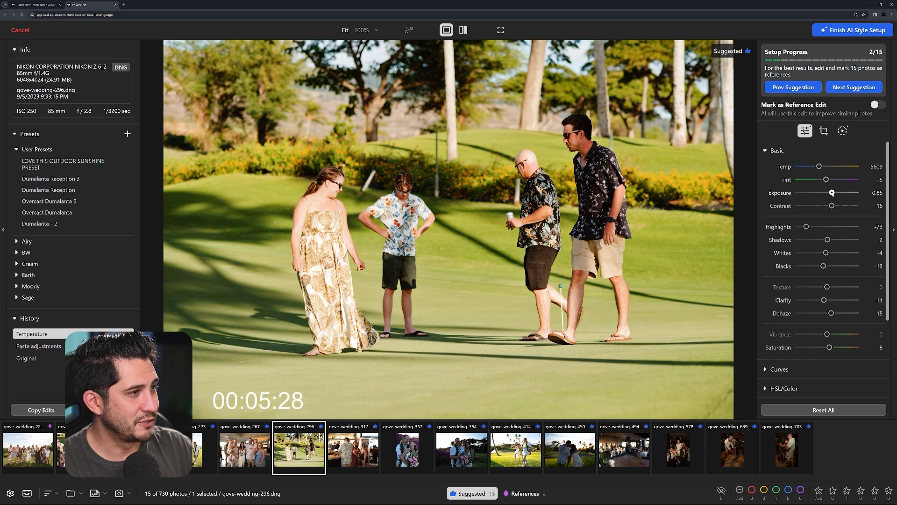
left_click_drag(806, 227, 822, 265)
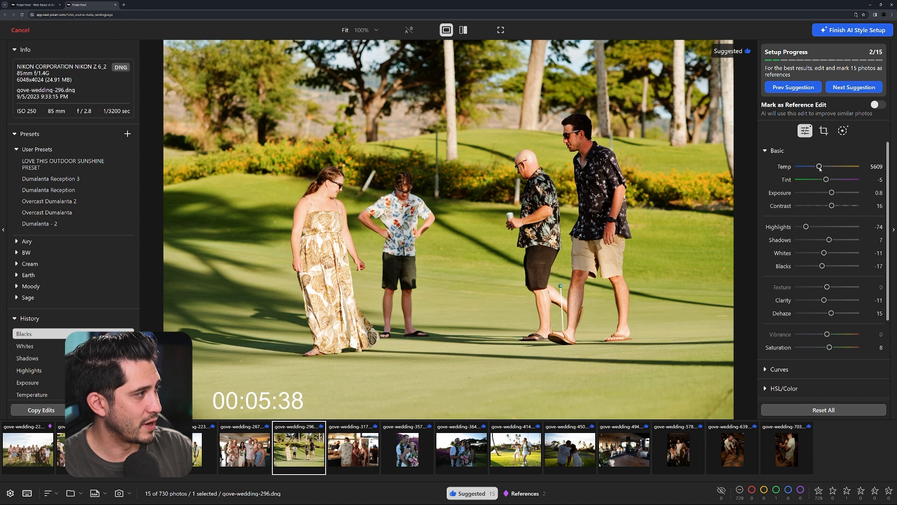
left_click_drag(819, 167, 818, 167)
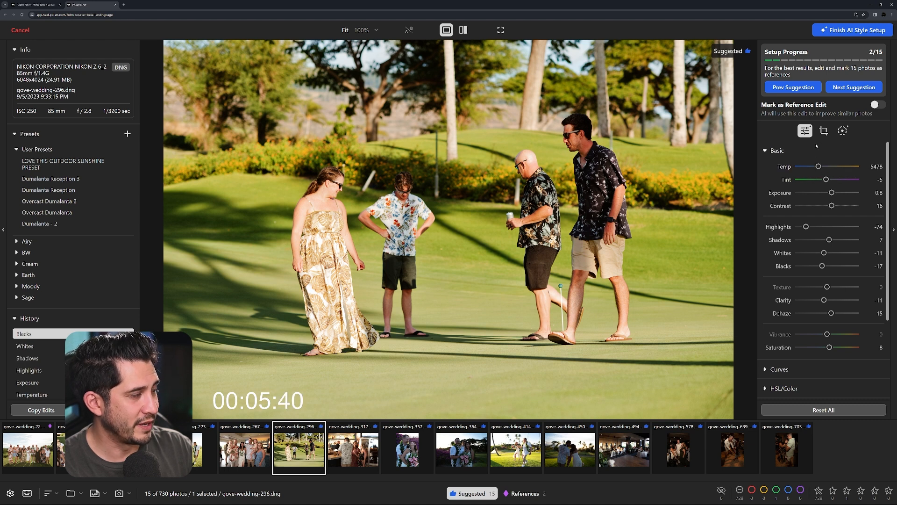
Step: Straighten the golf green photo by 0.89° and crop it tighter around the four people
left_click(824, 131)
left_click_drag(732, 200, 732, 208)
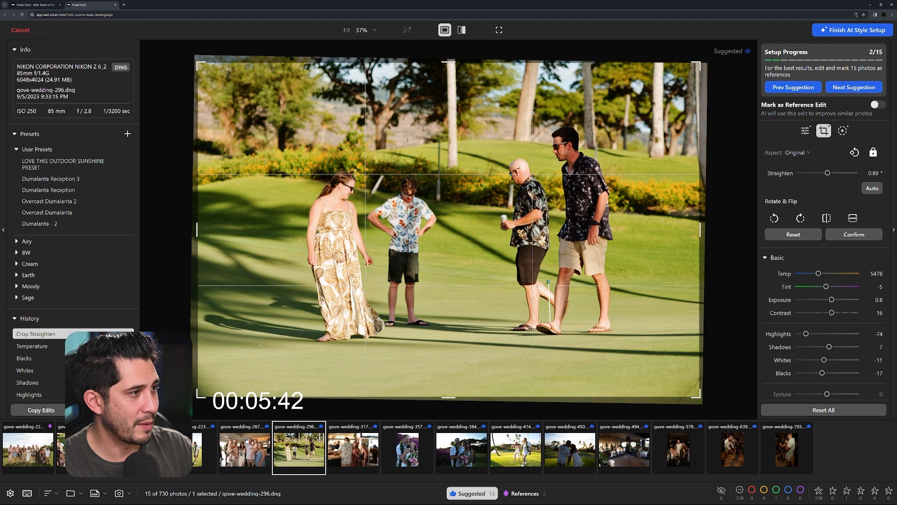
left_click_drag(199, 65, 216, 77)
left_click_drag(441, 138, 447, 157)
key("Return")
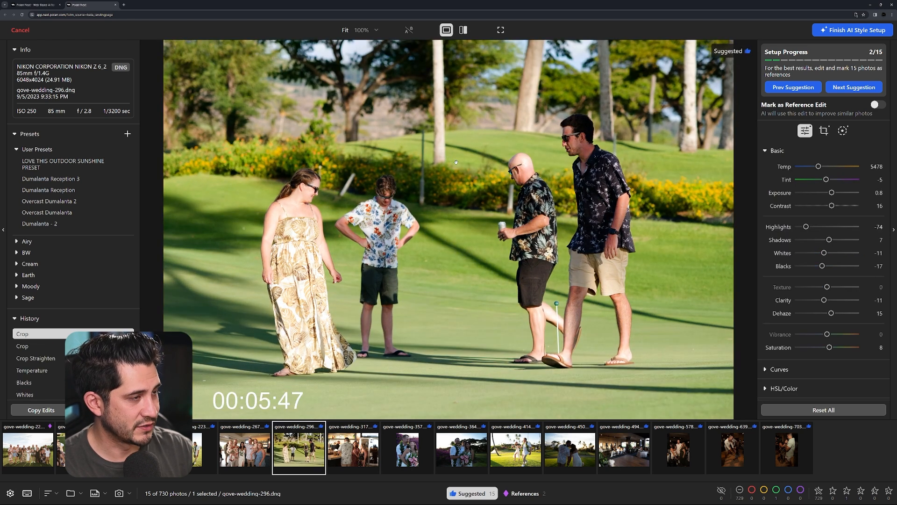
left_click(824, 131)
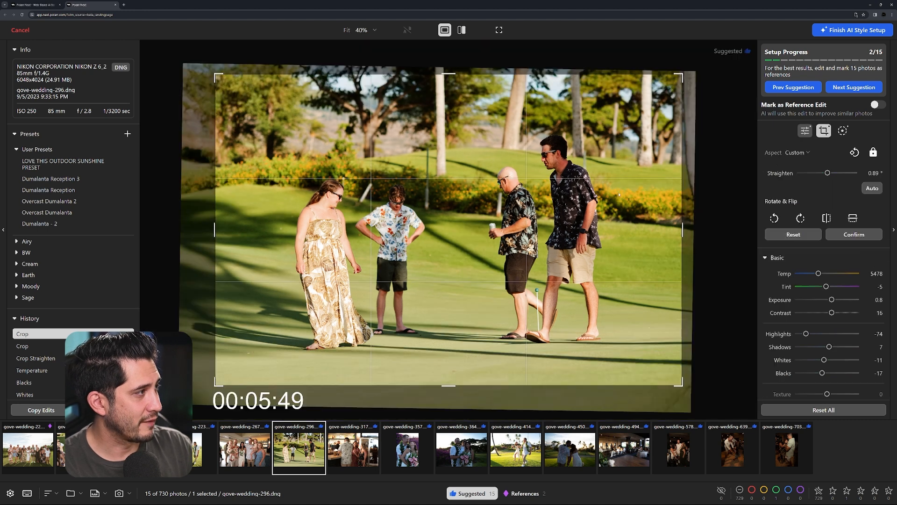
key("Return")
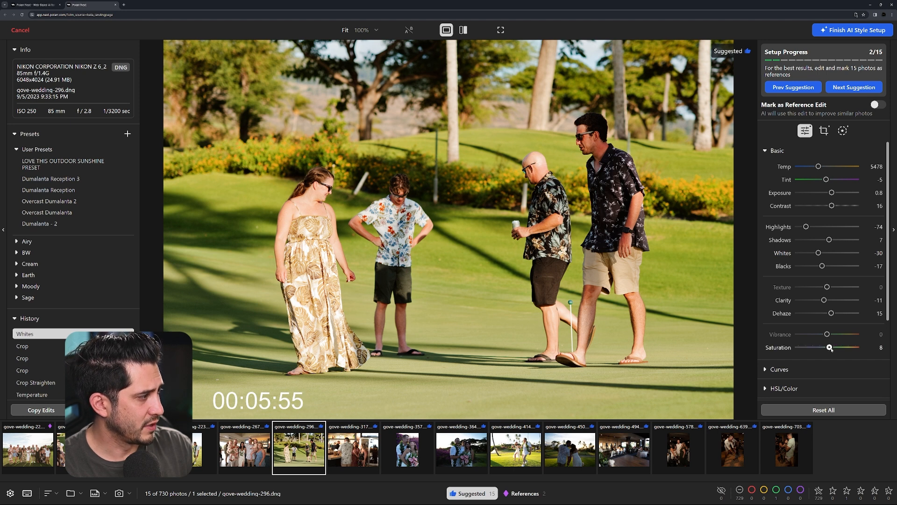
Step: Set the golf green photo's whites to -30, saturation 5, green hue 4, green saturation -25 and green luminance -3, and copy its edits
left_click_drag(829, 348, 829, 349)
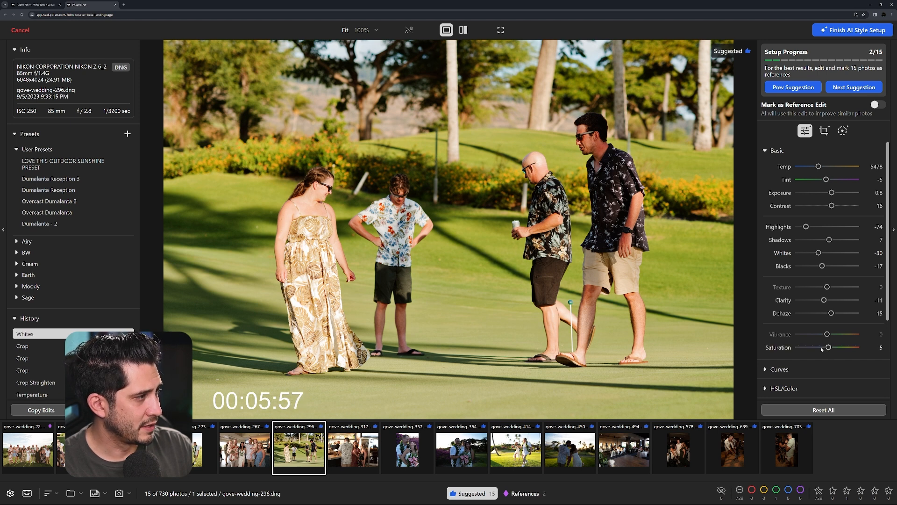
scroll(794, 304, "down", 3)
left_click(784, 277)
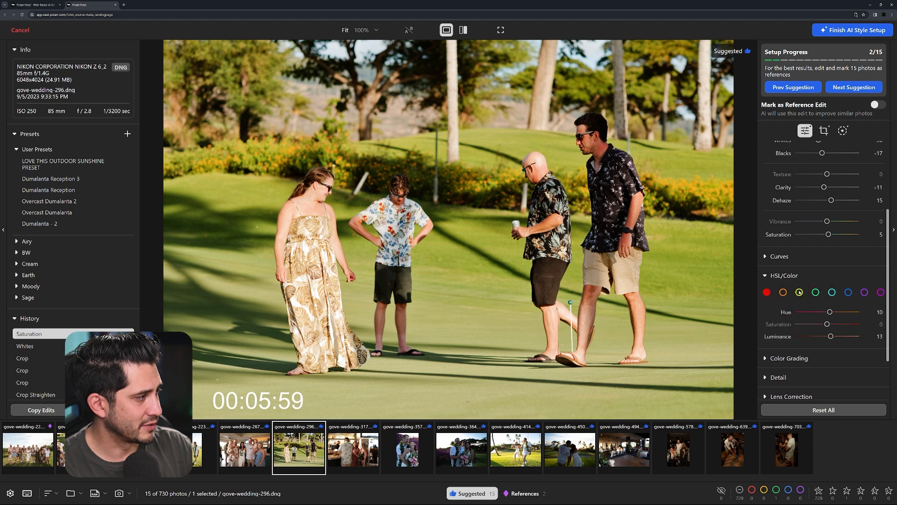
left_click(816, 292)
left_click_drag(826, 312, 826, 336)
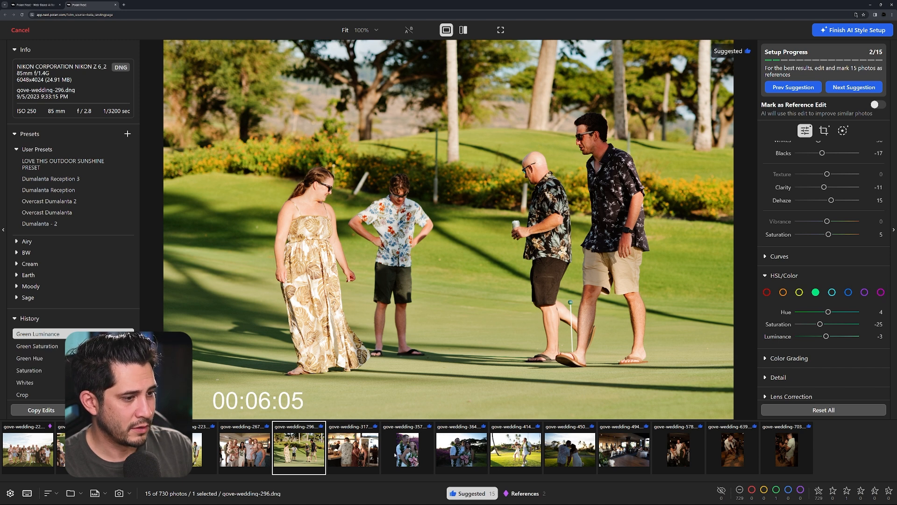
left_click(51, 411)
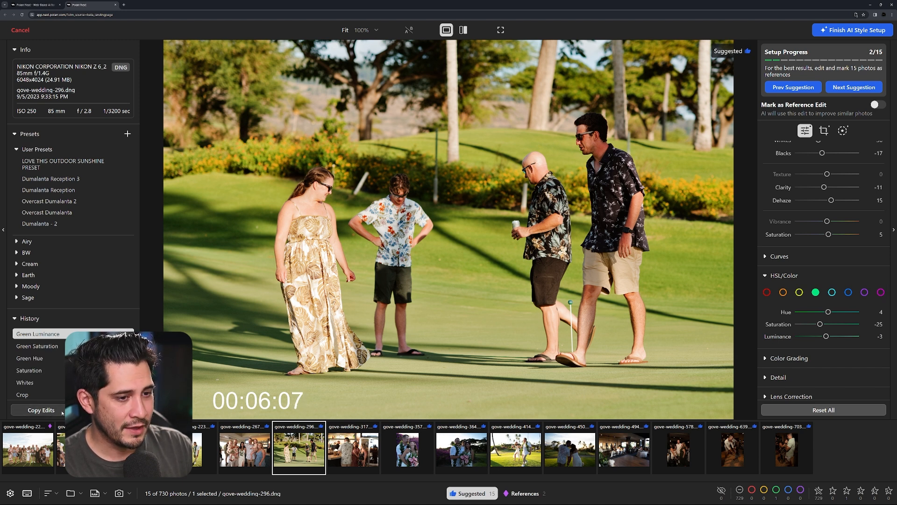
left_click(550, 373)
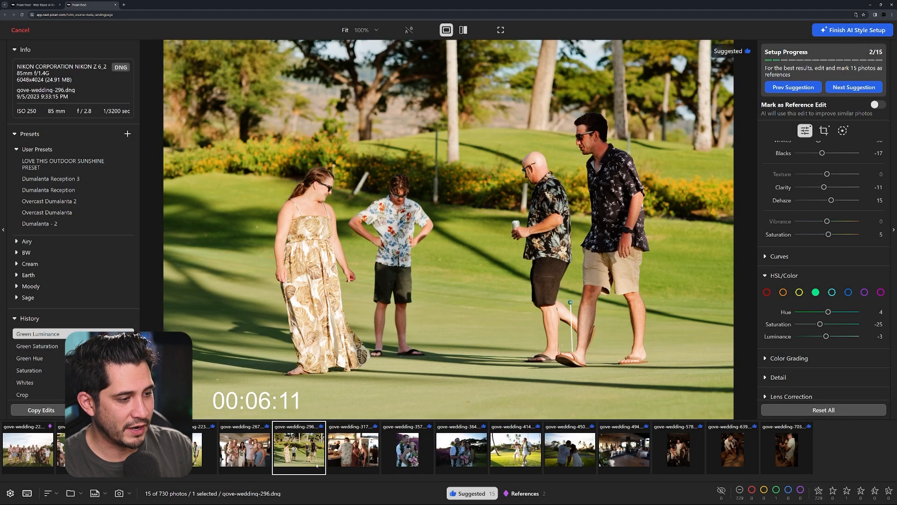
Step: Straighten gove-wedding-267.dng, the group photo at the bar, by -1.3° and crop it slightly tighter
left_click(258, 464)
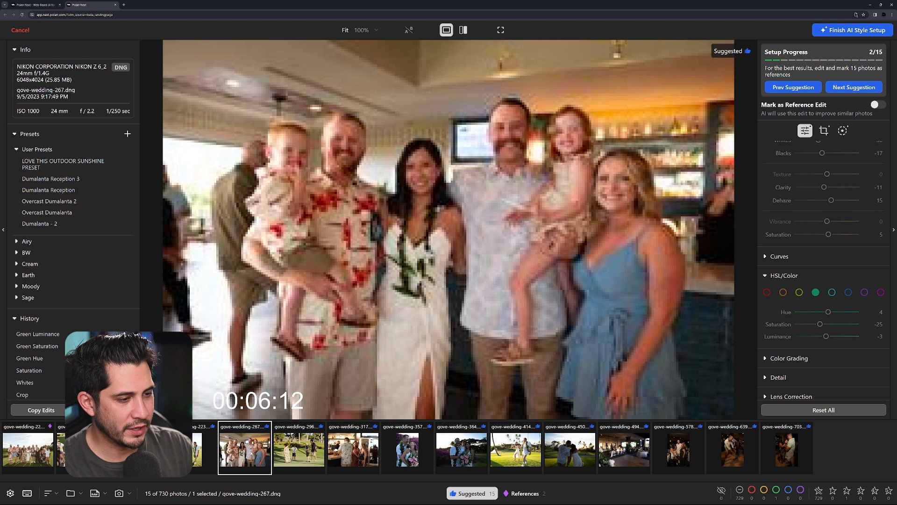
key("c")
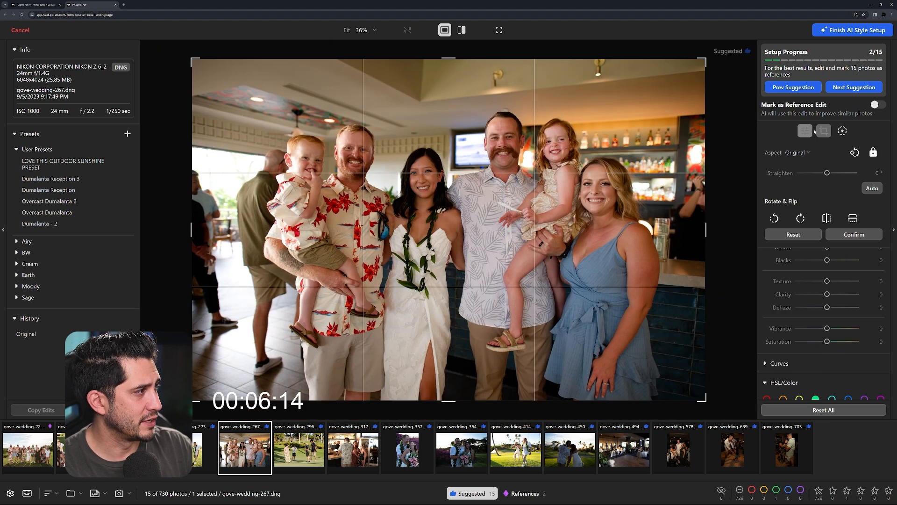
left_click_drag(735, 167, 736, 160)
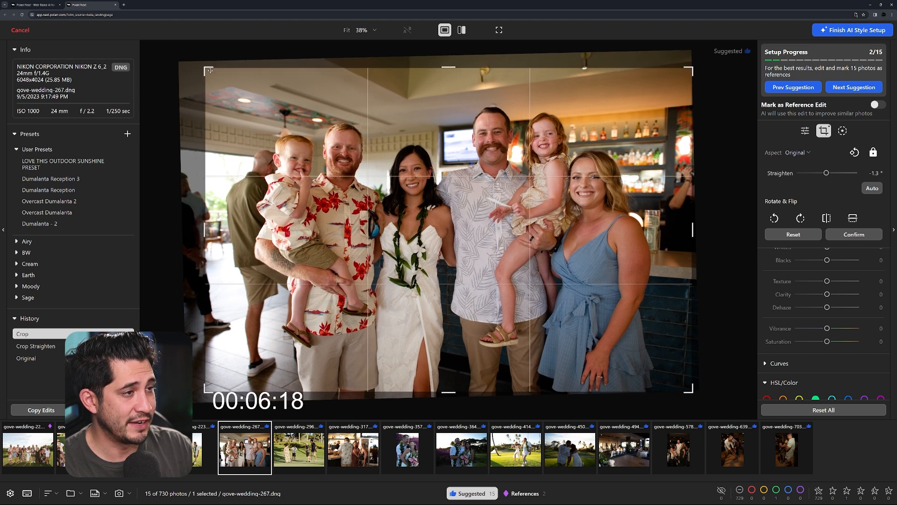
key("Return")
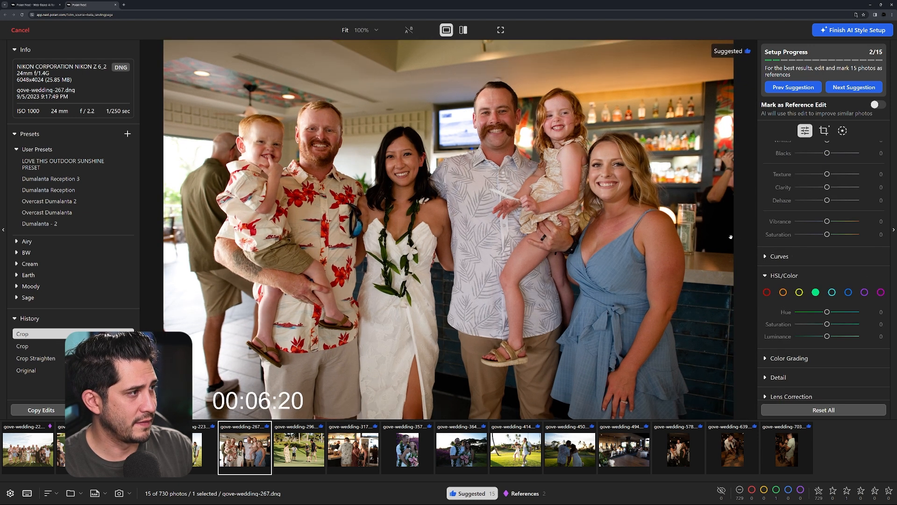
Step: Paste the copied edits onto the bar group photo and set its temperature to 5109
key("ctrl+v")
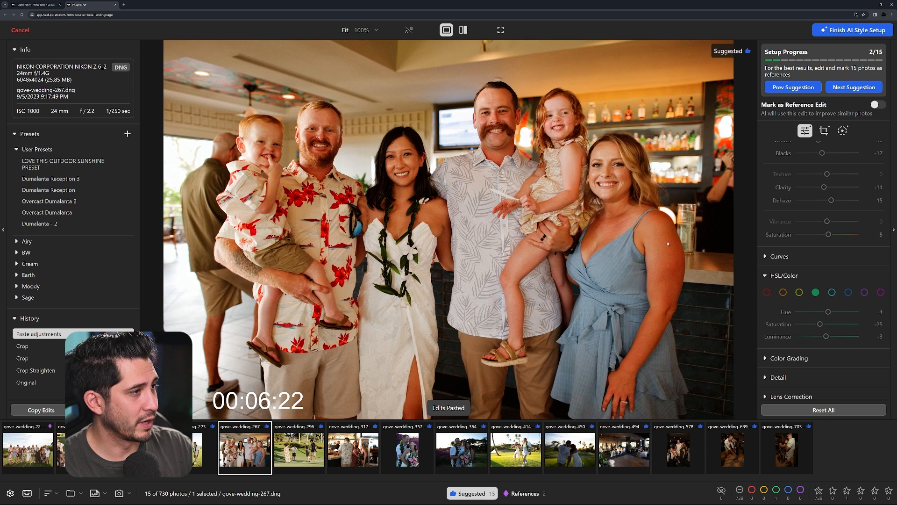
scroll(818, 257, "down", 2)
scroll(820, 251, "up", 5)
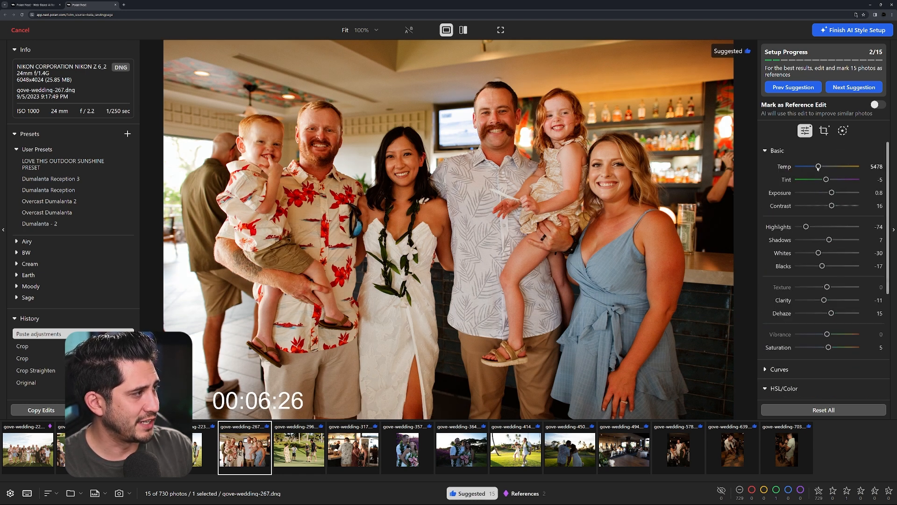
left_click_drag(817, 167, 816, 167)
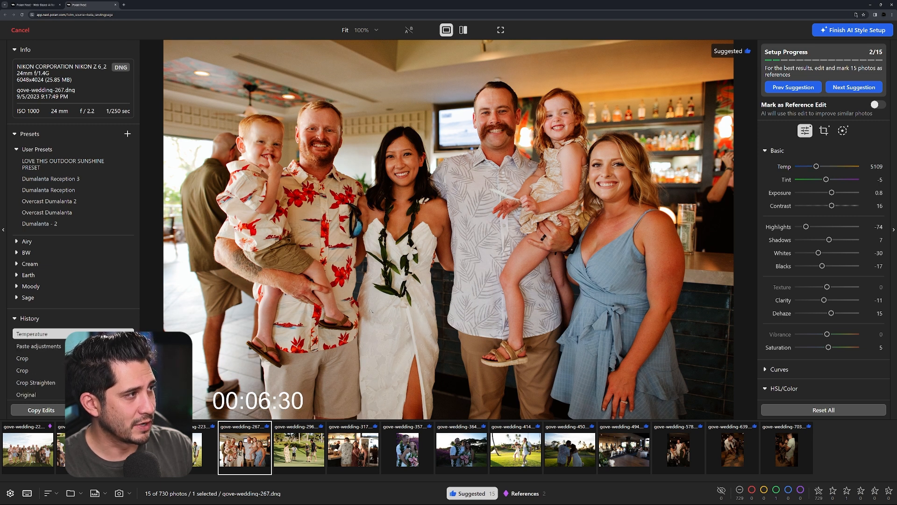
Step: Set the bar group photo's red primary calibration saturation to 0 and its contrast to 10
scroll(840, 327, "down", 4)
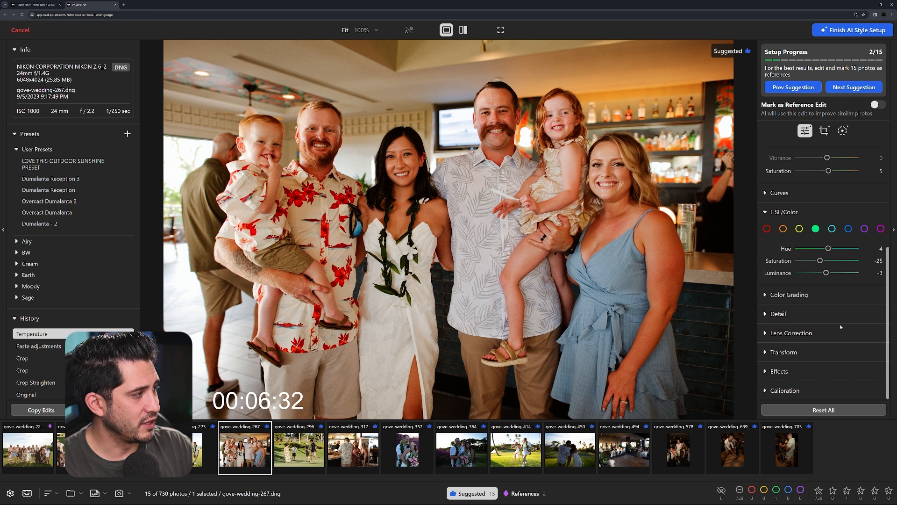
left_click(767, 390)
scroll(807, 329, "down", 3)
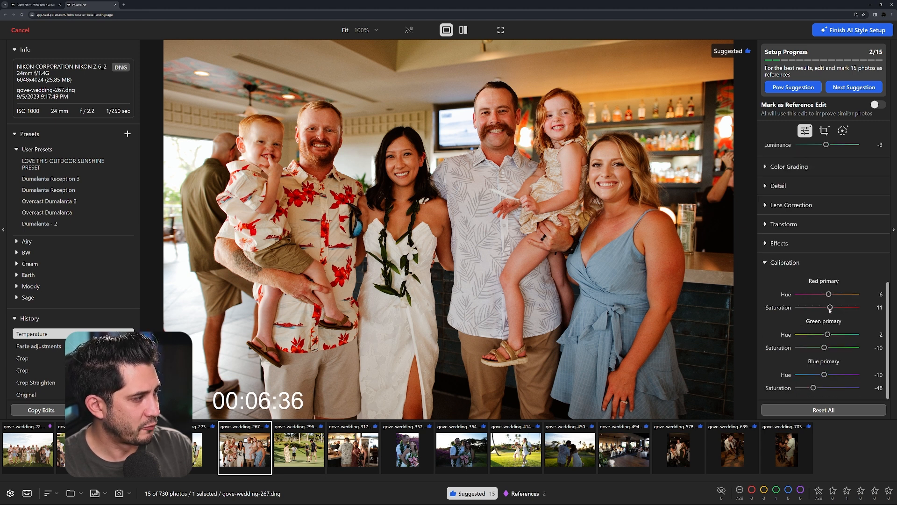
left_click_drag(830, 307, 827, 307)
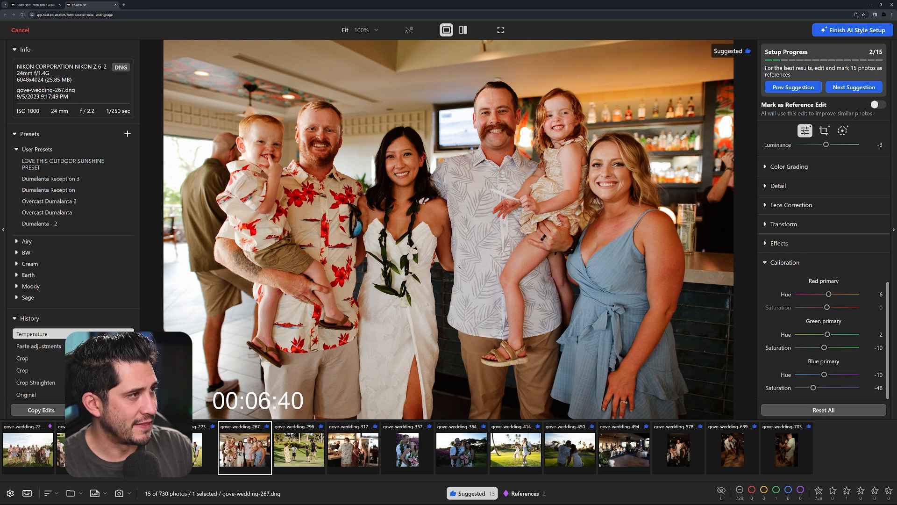
scroll(850, 236, "up", 5)
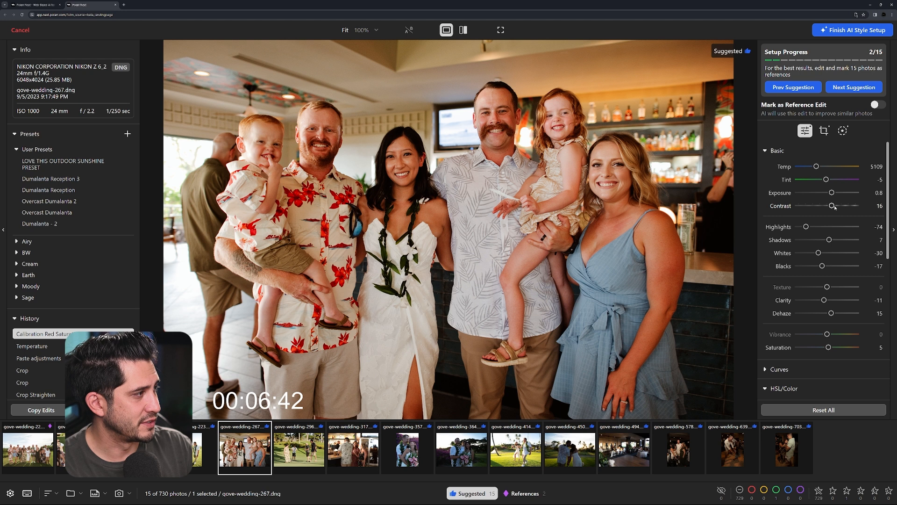
left_click_drag(832, 206, 830, 206)
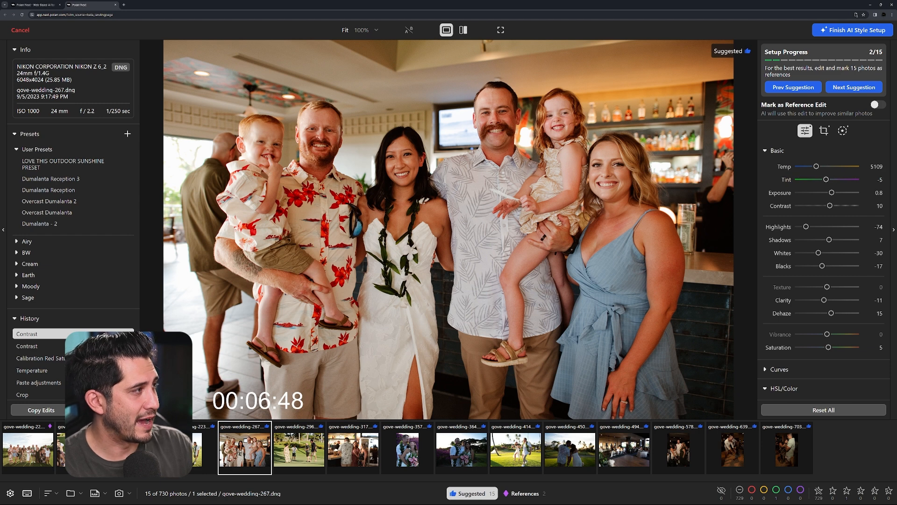
Step: Copy the bar group photo's edits and mark the photo as a reference edit
left_click(41, 410)
left_click(554, 377)
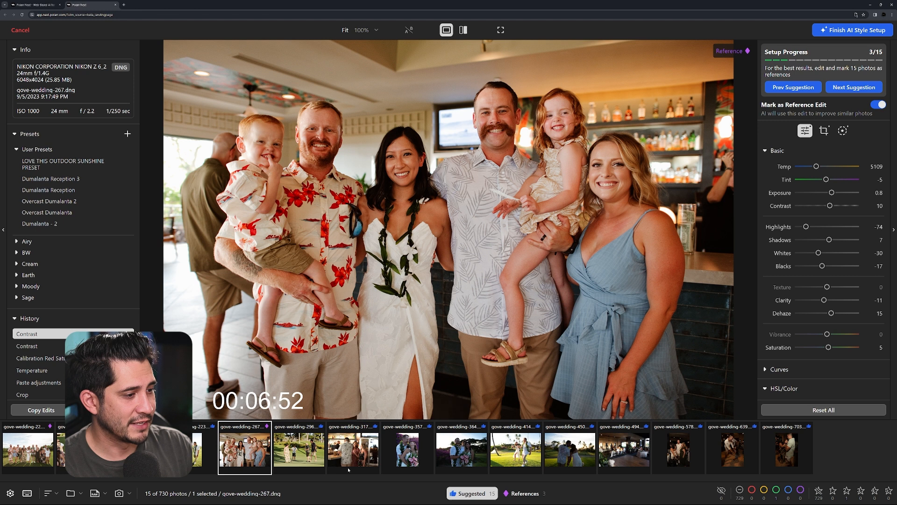
Step: Straighten gove-wedding-317.dng slightly counterclockwise, and paste the copied edits onto it with the temperature set to 4826
key("Right")
key("Right")
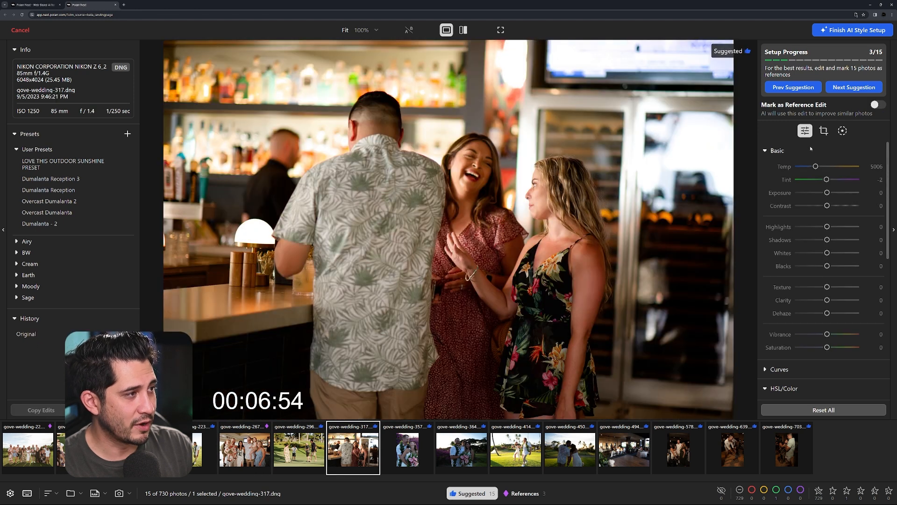
left_click(823, 131)
left_click_drag(729, 183, 728, 180)
key("Return")
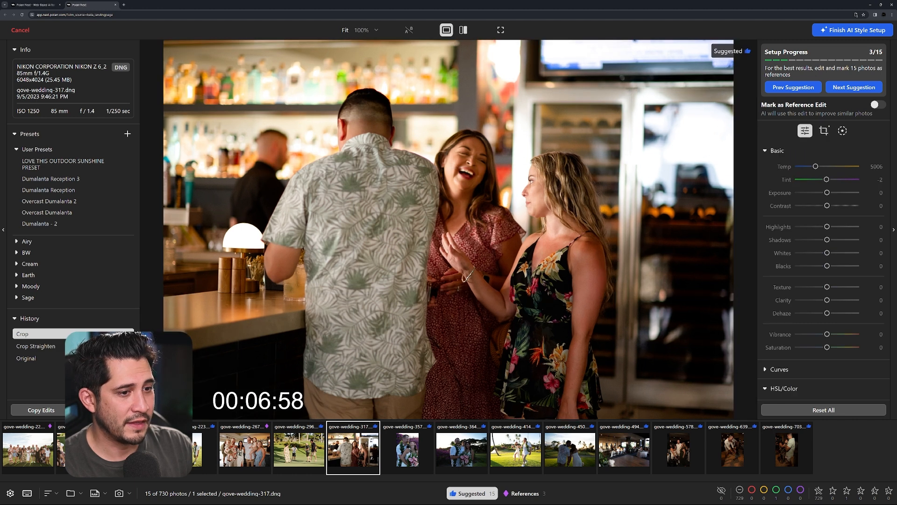
key("ctrl+v")
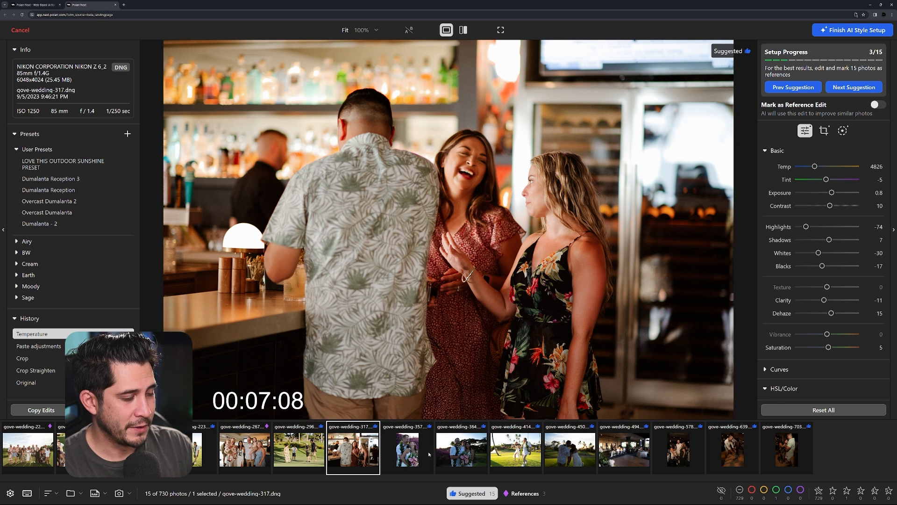
Step: Straighten and crop gove-wedding-357.dng, the portrait of the couple with the pink bouquet
key("Right")
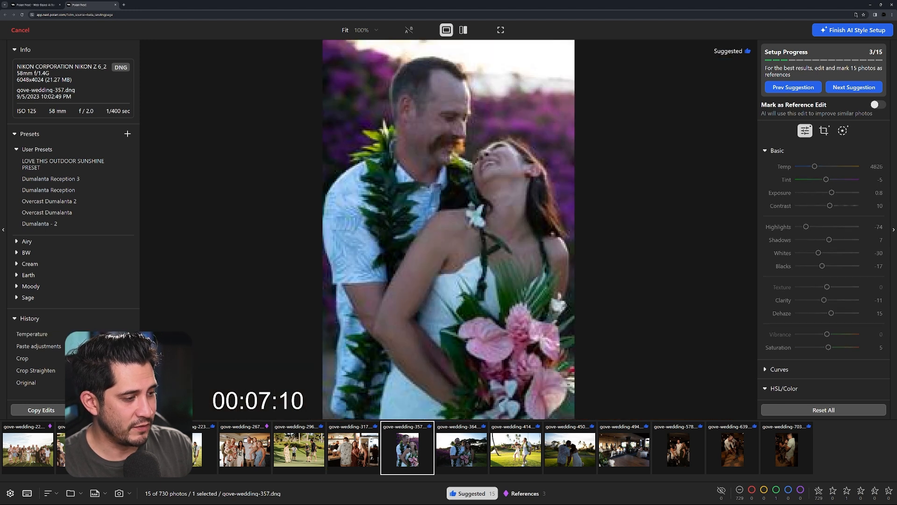
left_click(824, 131)
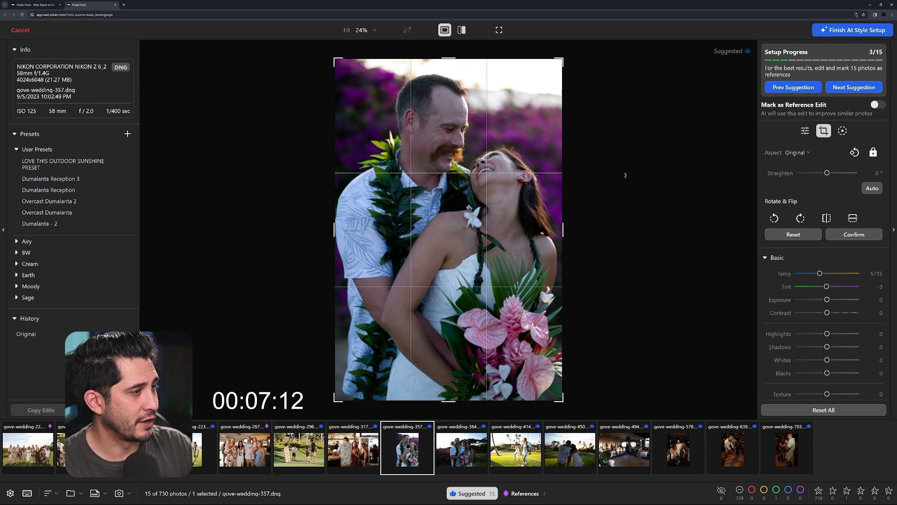
Step: Paste the copied edits onto gove-wedding-357.dng, then set temperature 7861, exposure 1.25, highlights -55, shadows 2, blacks -16 and saturation 12
key("ctrl+v")
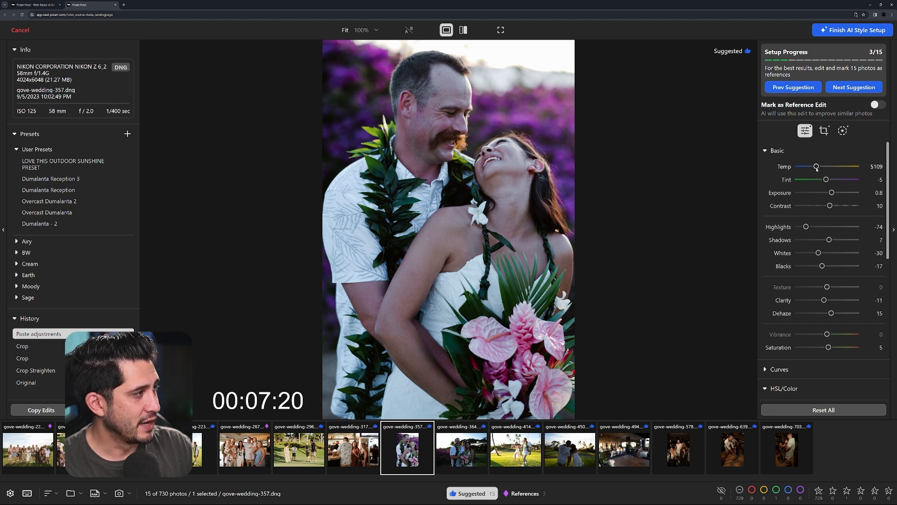
left_click_drag(817, 167, 835, 193)
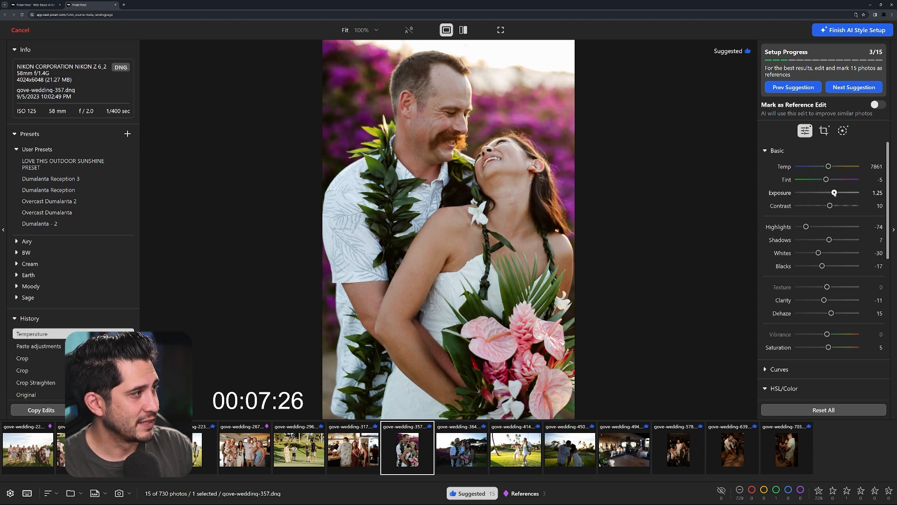
left_click_drag(806, 226, 811, 226)
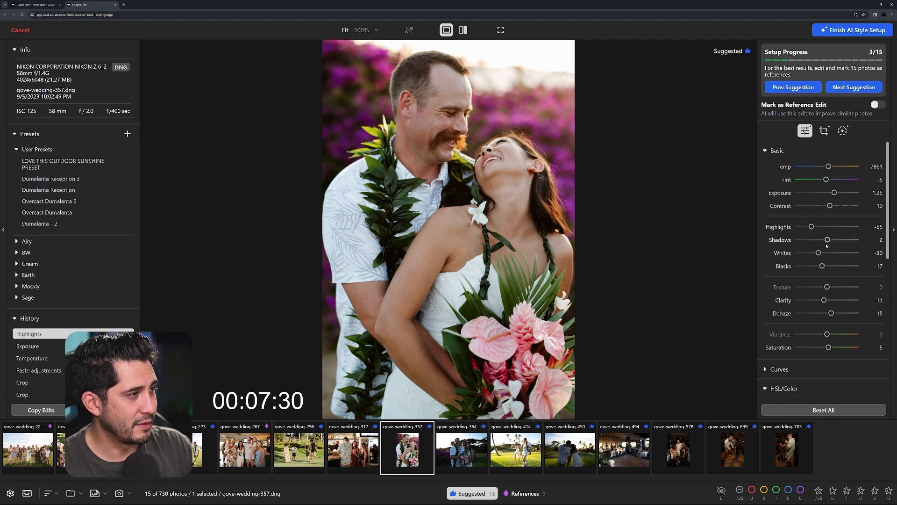
left_click_drag(822, 266, 822, 265)
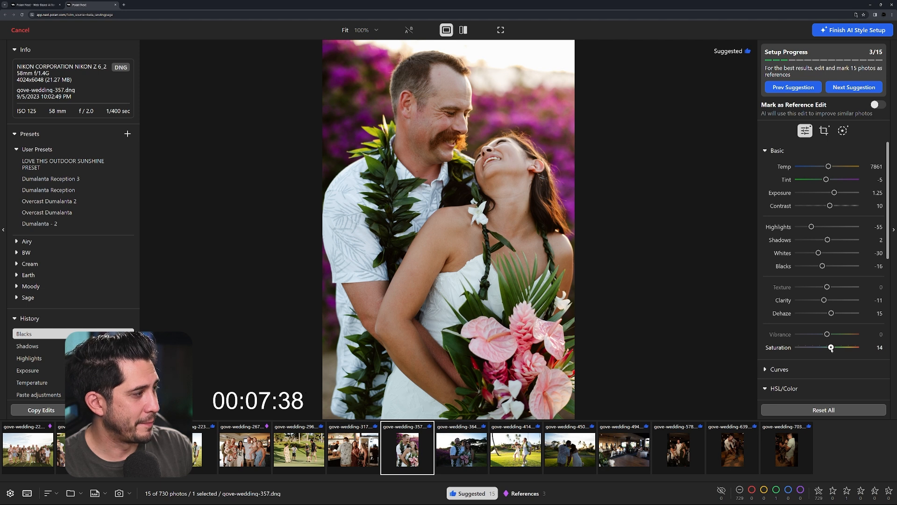
left_click_drag(831, 349, 831, 349)
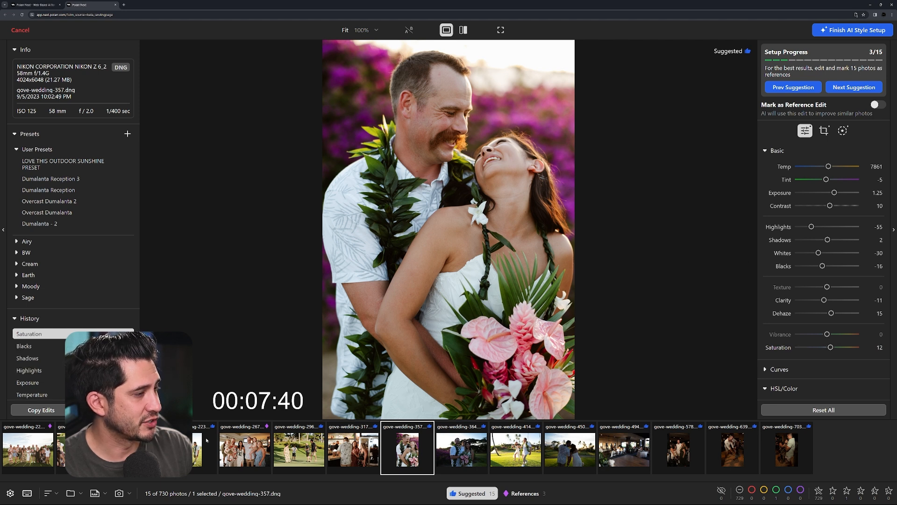
Step: Copy the edits of gove-wedding-357.dng without crop or transform, and mark the photo as a reference edit
left_click(37, 409)
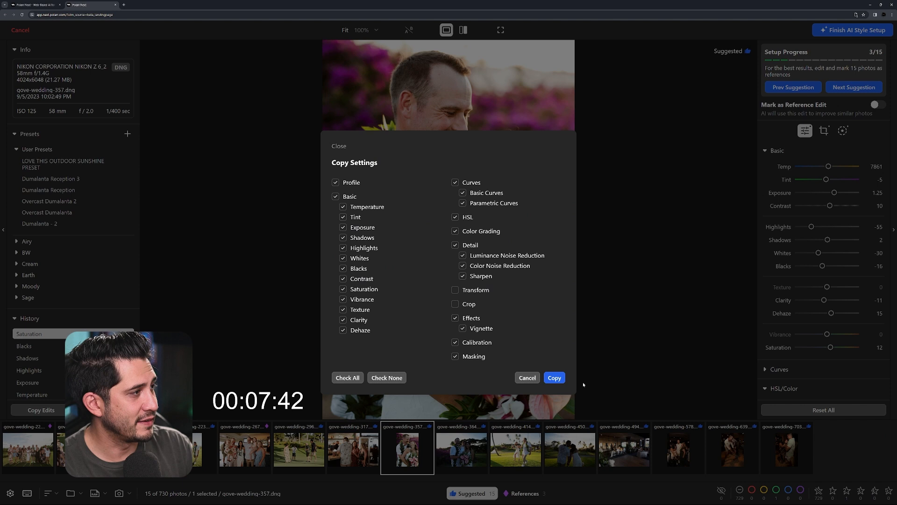
left_click(554, 379)
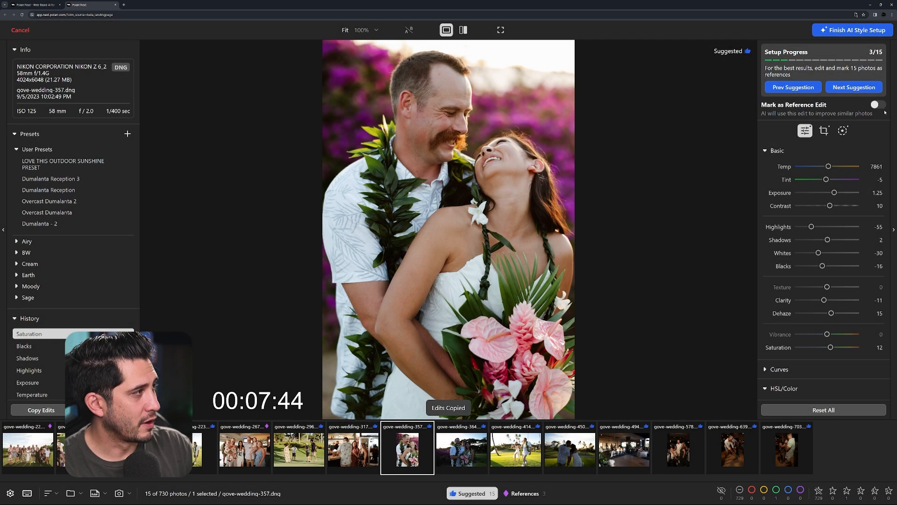
left_click(877, 105)
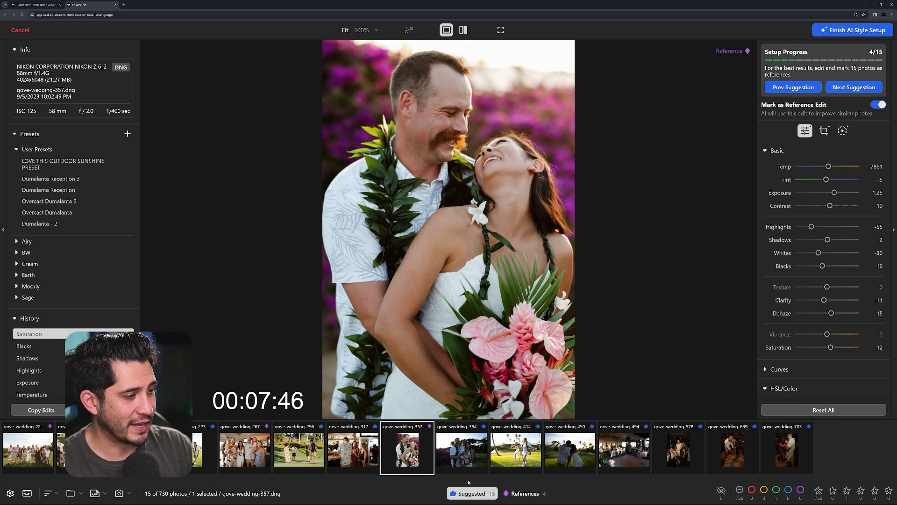
Step: Paste the copied edits onto gove-wedding-364.dng, and set temperature 7470, saturation 14, whites -19 and shadows 9
key("Right")
key("ctrl+v")
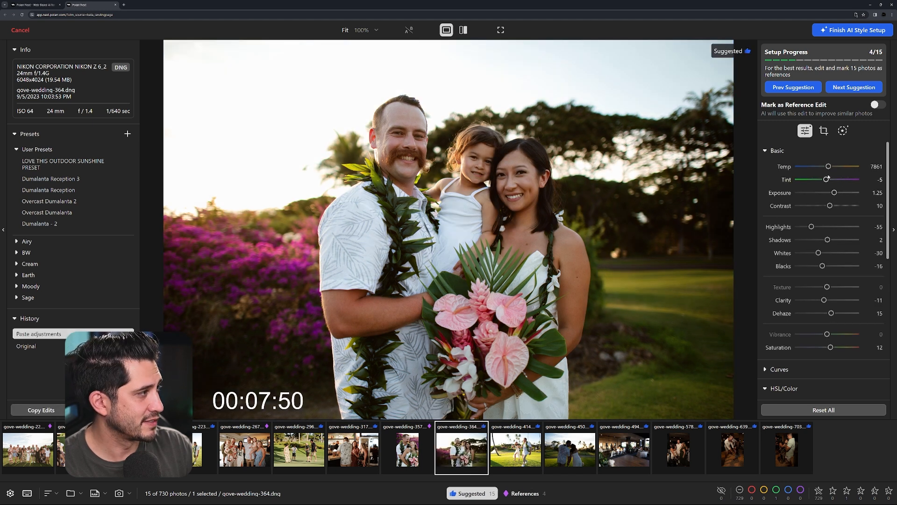
left_click_drag(829, 167, 827, 167)
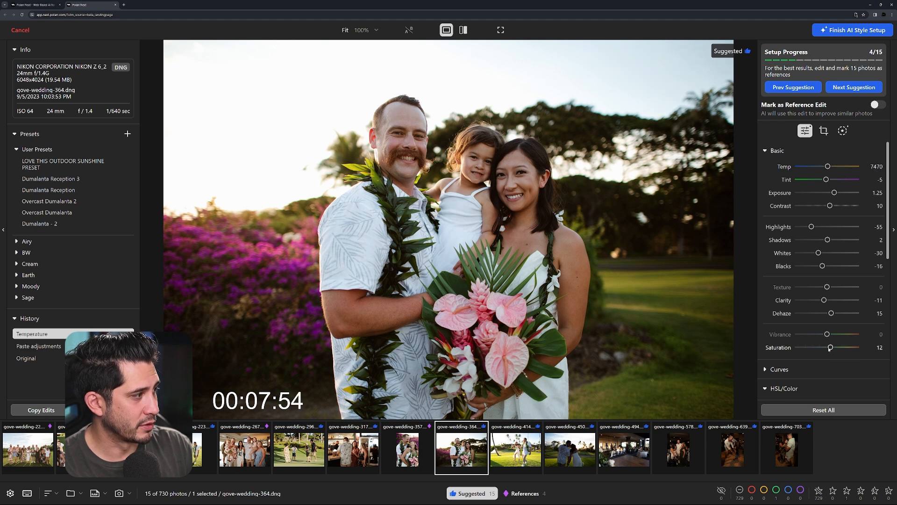
left_click_drag(830, 347, 832, 347)
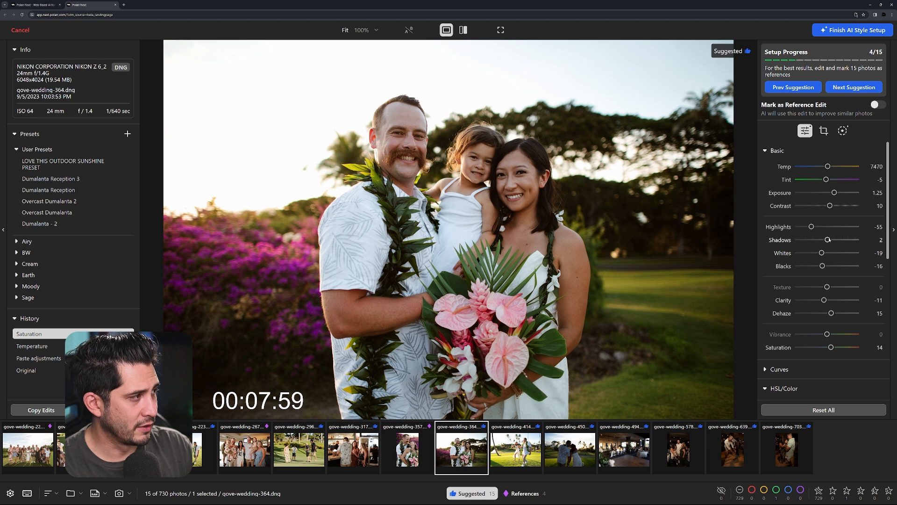
left_click_drag(827, 239, 830, 239)
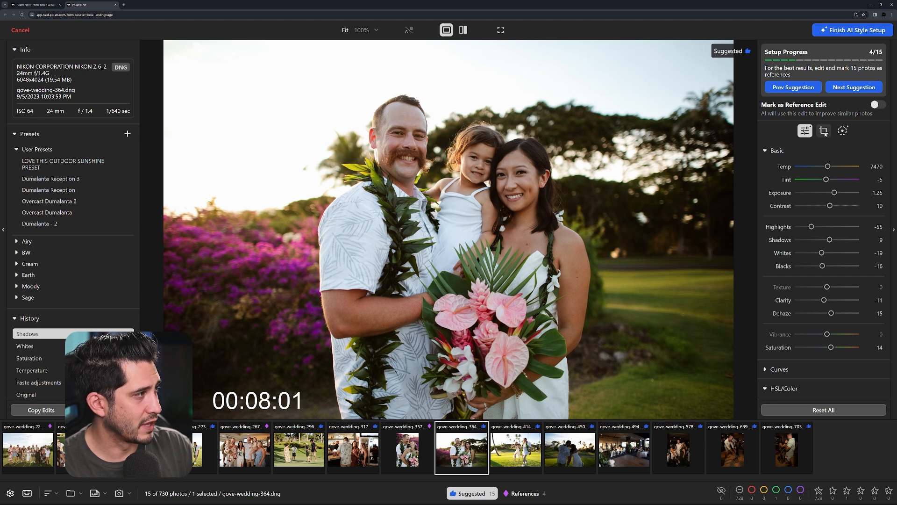
Step: Straighten gove-wedding-364.dng, the couple with the child, to about -1.27° and crop it slightly tighter
left_click(823, 130)
left_click_drag(728, 185, 727, 178)
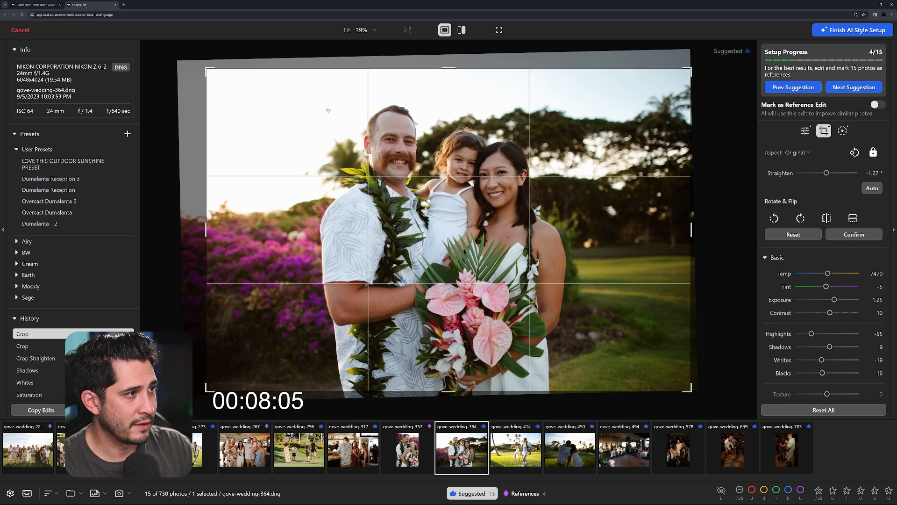
key("Return")
Step: Copy the edits of gove-wedding-364.dng and mark the photo as a reference edit
key("ctrl+c")
left_click(537, 378)
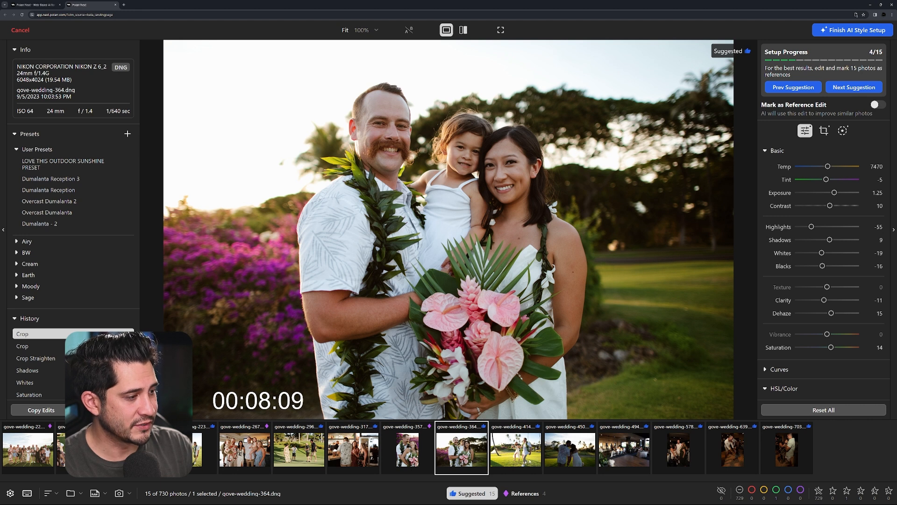
key("Right")
key("Left")
left_click(877, 105)
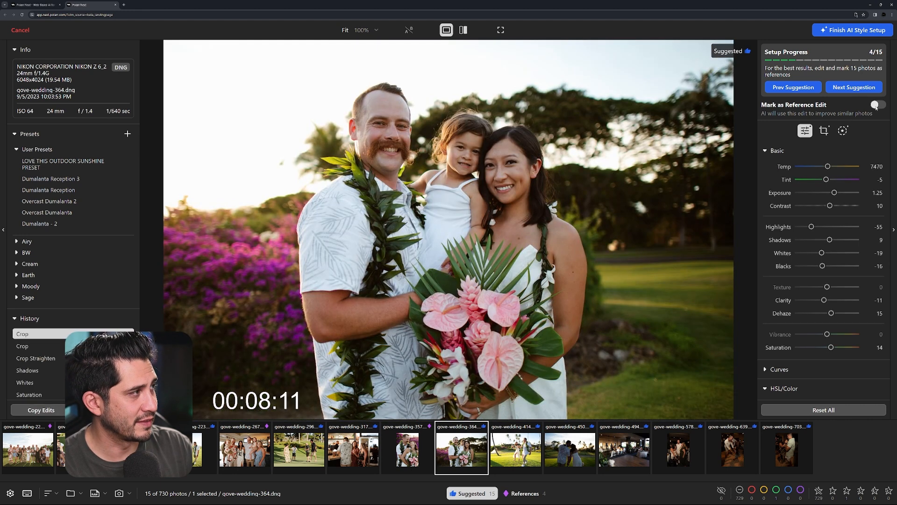
Step: Straighten gove-wedding-414.dng, the couple walking across the lawn, slightly counterclockwise
key("Right")
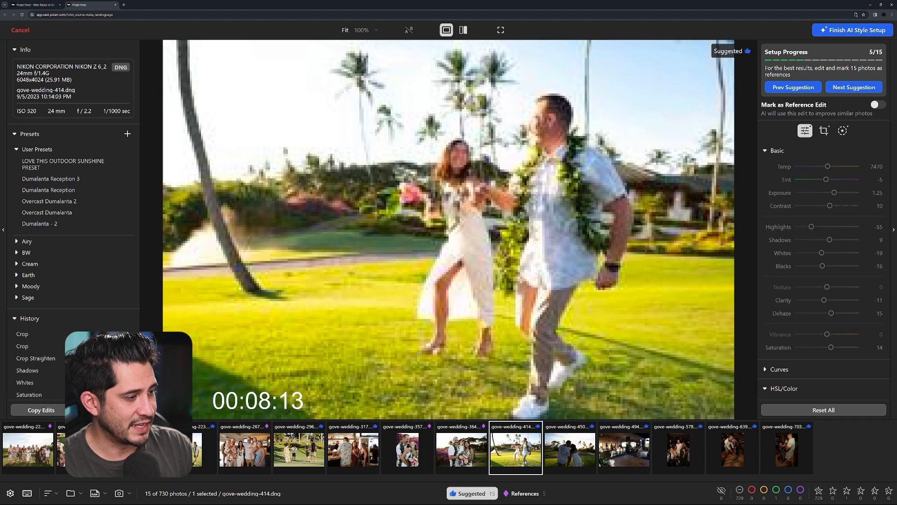
left_click(824, 130)
left_click_drag(729, 201, 728, 172)
key("Return")
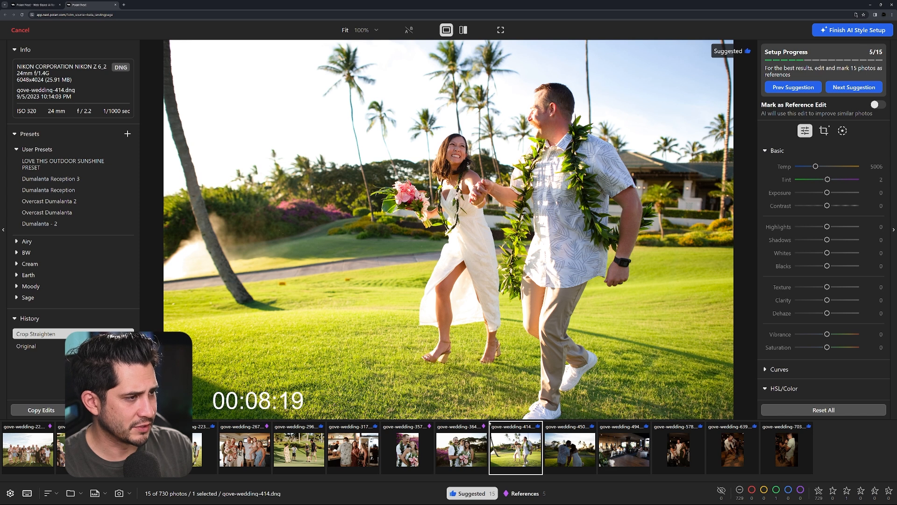
Step: Copy the edits from gove-wedding-296.dng, the group on the golf green, and paste them onto gove-wedding-414.dng
left_click(298, 449)
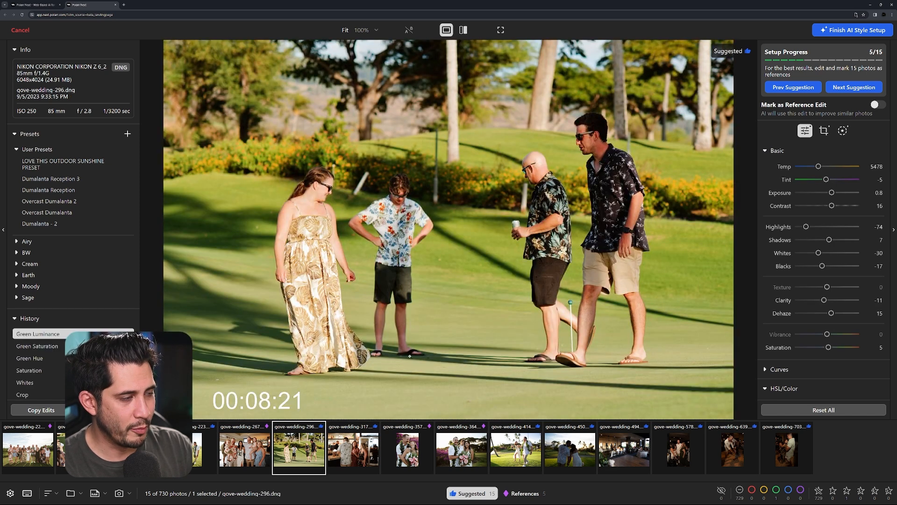
left_click(41, 409)
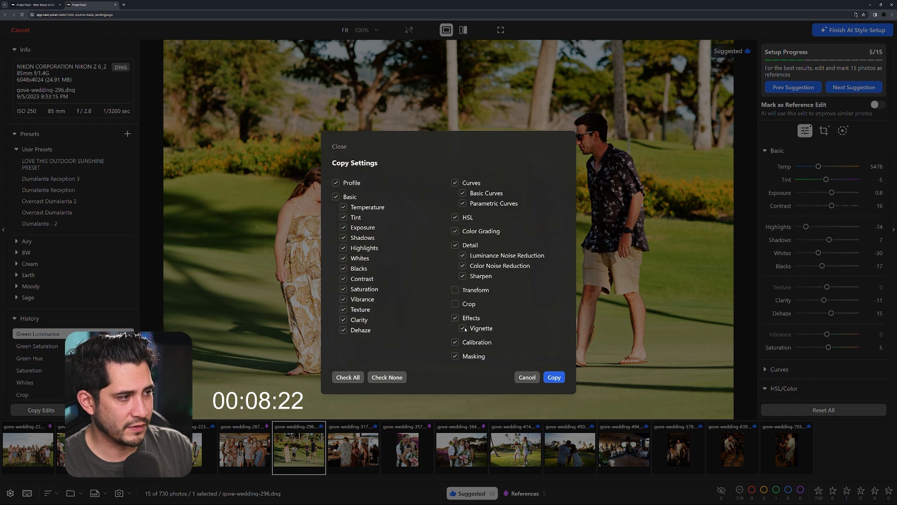
left_click(553, 376)
left_click(515, 448)
key("ctrl+v")
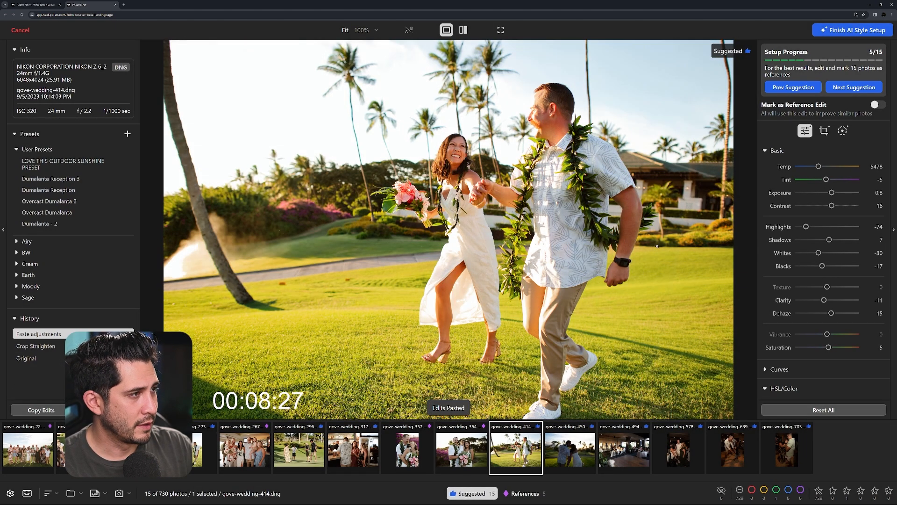
Step: Adjust gove-wedding-414.dng to temperature 5000, contrast 11, highlights -66 and straightening -2.3°, and mark it as a reference edit
left_click(816, 167)
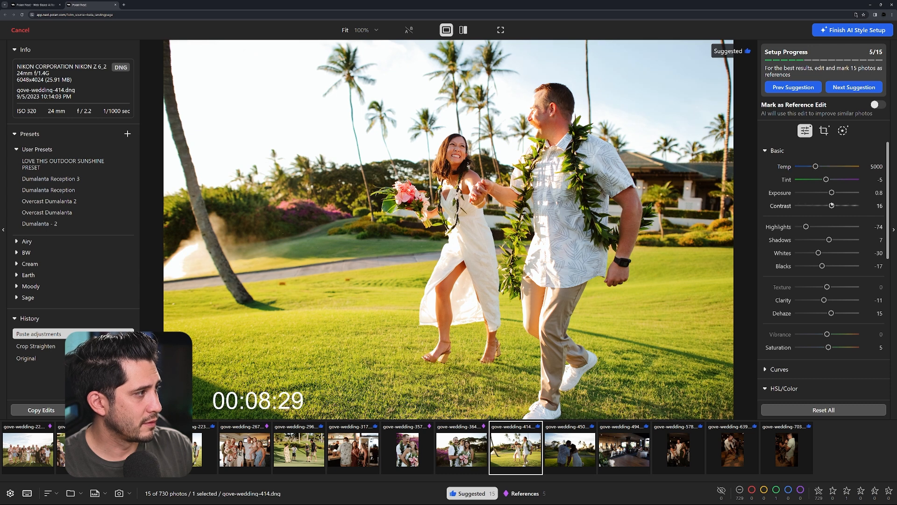
left_click_drag(832, 206, 806, 227)
key("c")
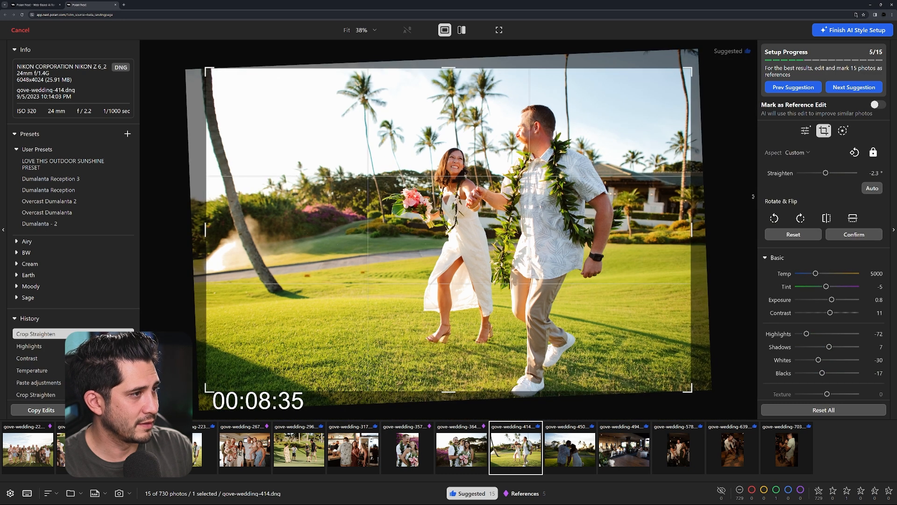
key("Return")
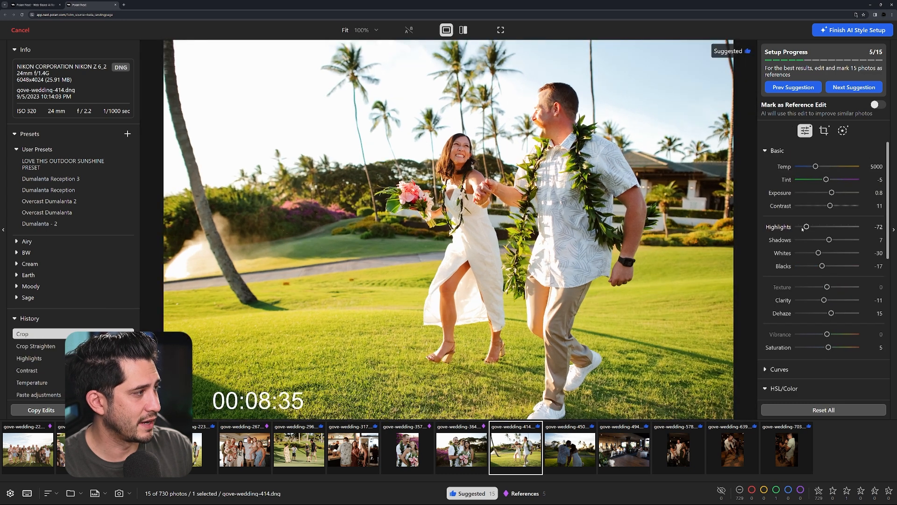
left_click_drag(806, 227, 809, 231)
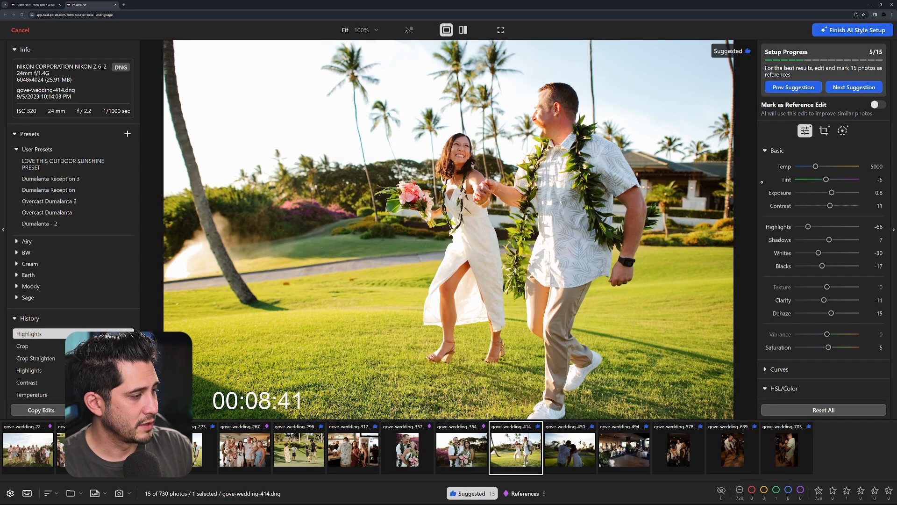
left_click(877, 105)
Step: Straighten gove-wedding-450.dng, the kissing couple seen from behind, to about -1.76° and crop it slightly
left_click(573, 444)
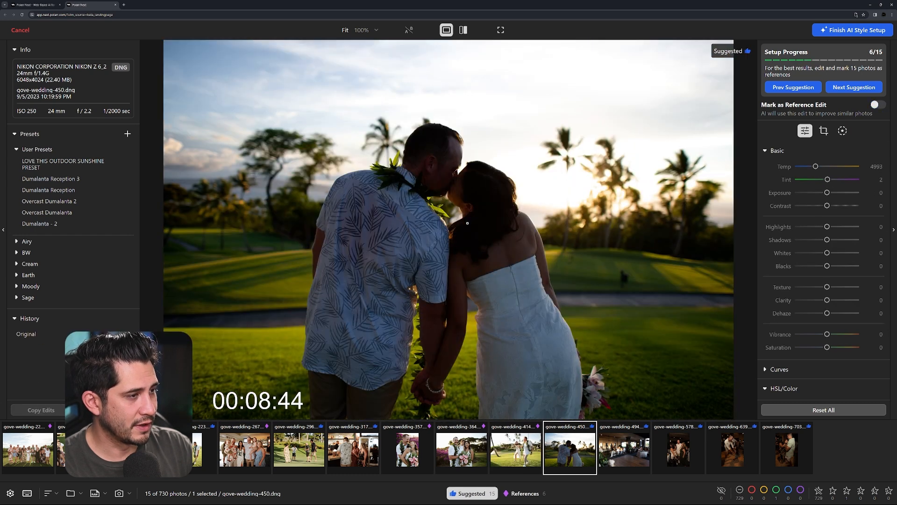
left_click(824, 131)
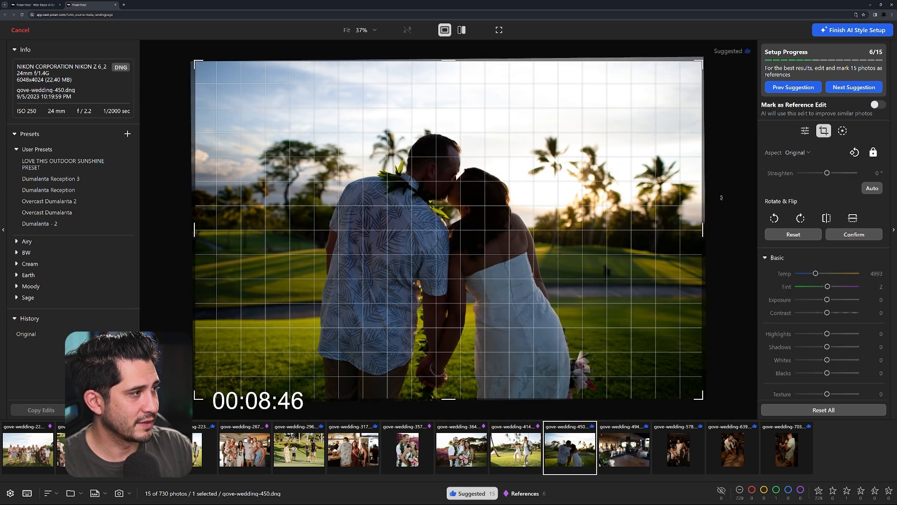
left_click_drag(722, 196, 690, 92)
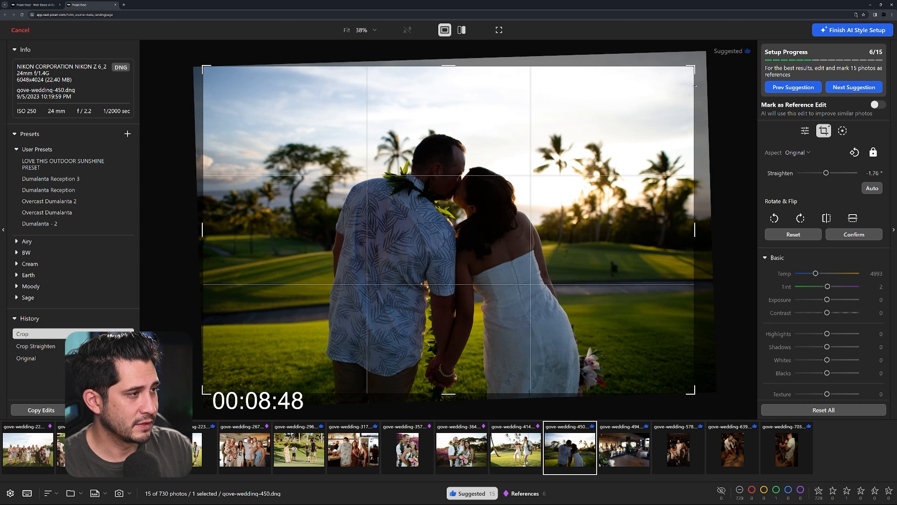
Step: Paste the copied edits onto gove-wedding-450.dng, set exposure 1.25, highlights -80, shadows 14, whites -37 and blacks -11, and copy its edits
key("ctrl+v")
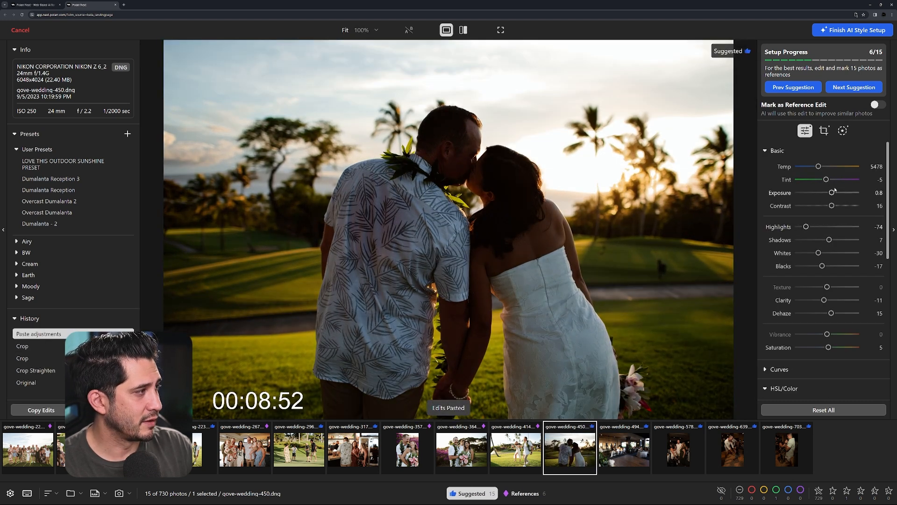
left_click_drag(832, 193, 834, 192)
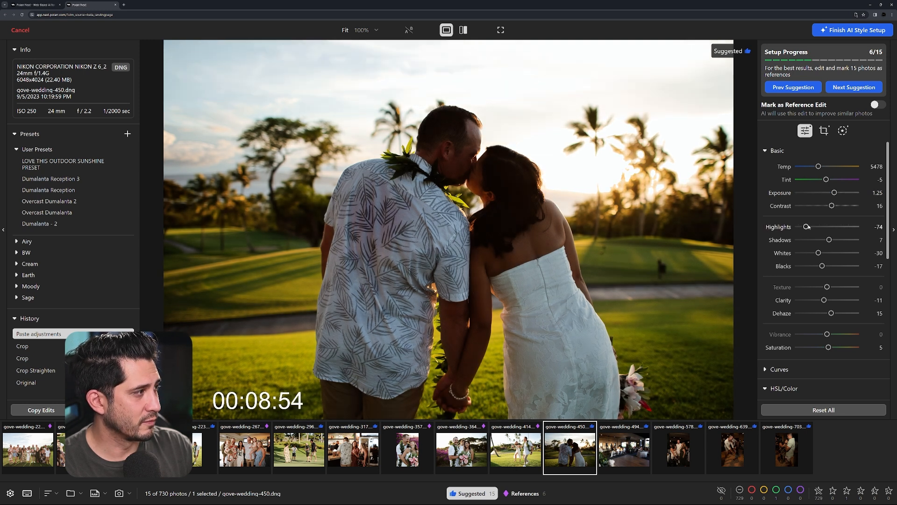
left_click_drag(806, 227, 823, 266)
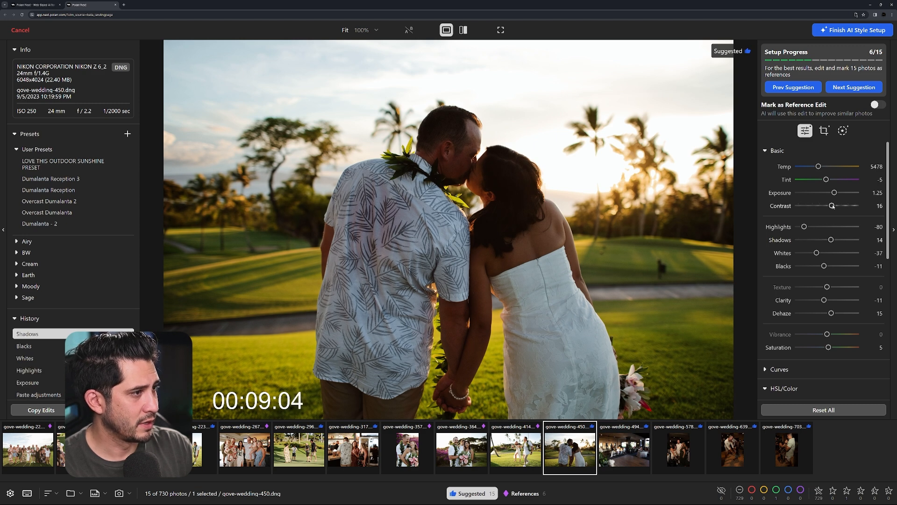
left_click(41, 410)
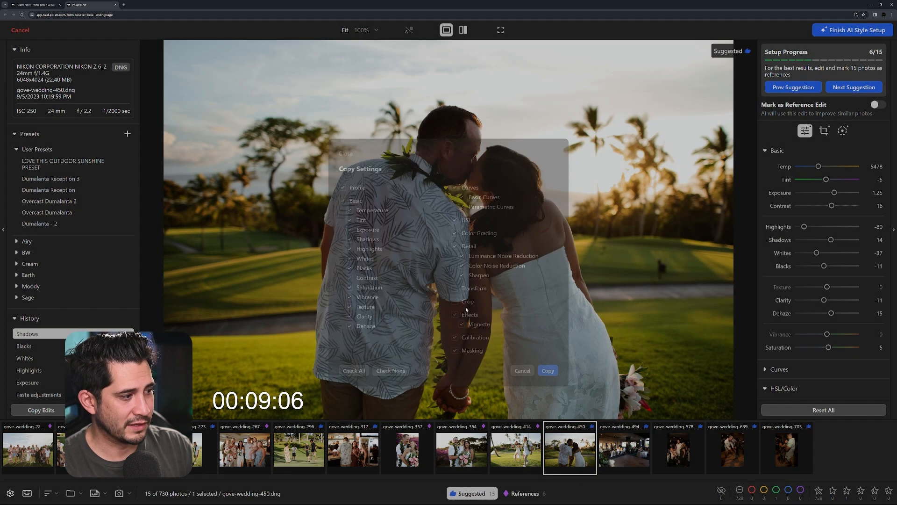
left_click(550, 373)
Step: Straighten gove-wedding-494.dng, the indoor dining room photo, to about 0.09° and crop it tighter
left_click(636, 469)
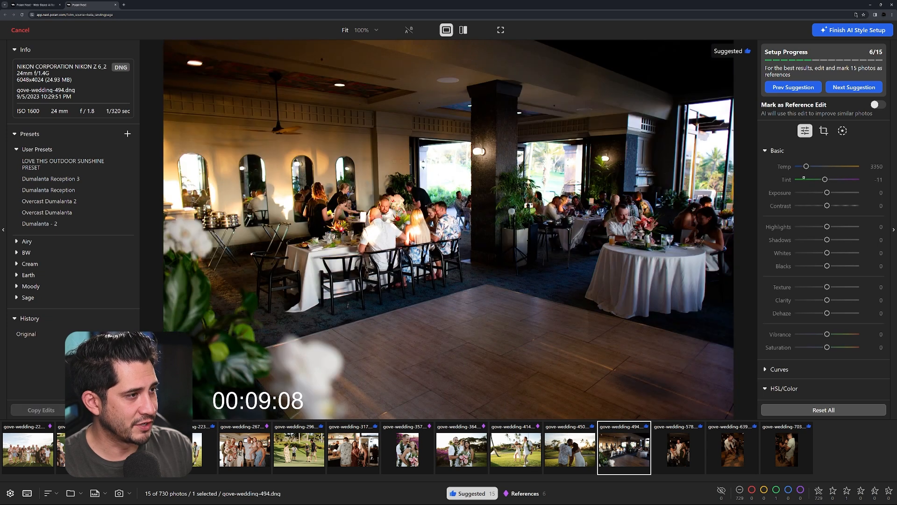
left_click(823, 131)
left_click_drag(732, 190, 713, 190)
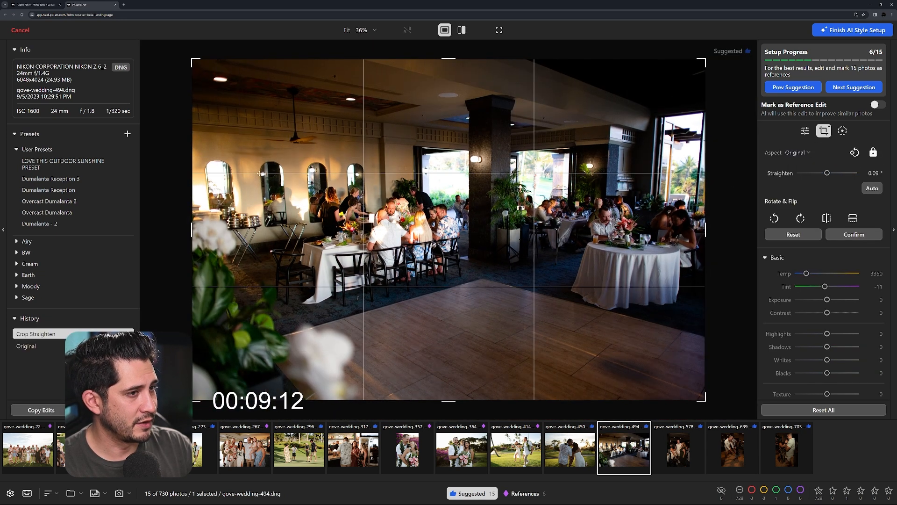
left_click_drag(198, 66, 222, 80)
key("Return")
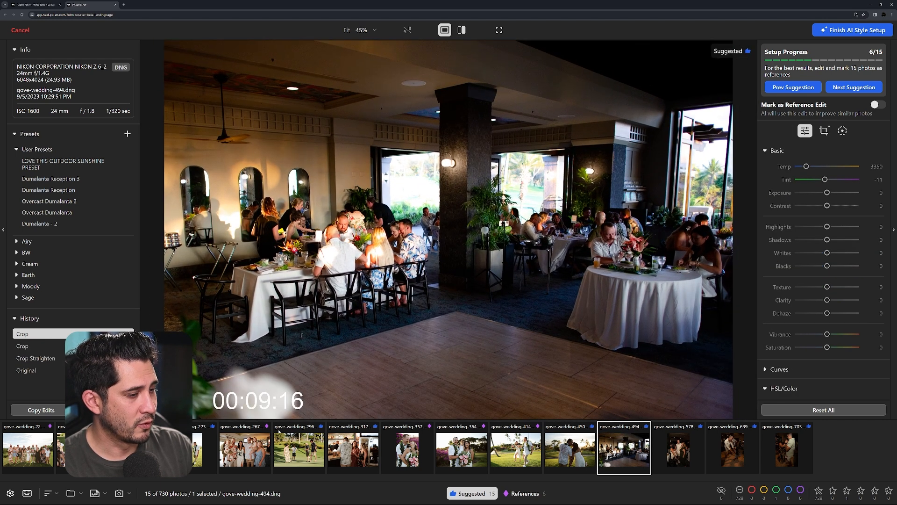
Step: Copy the edits from gove-wedding-317.dng, the bar photo, and paste them onto gove-wedding-494.dng
left_click(353, 449)
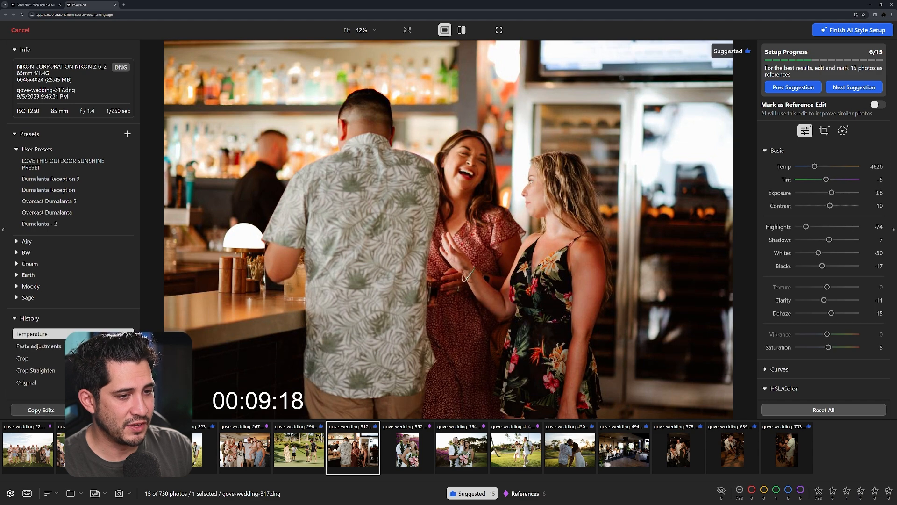
key("ctrl+c")
left_click(553, 378)
left_click(624, 449)
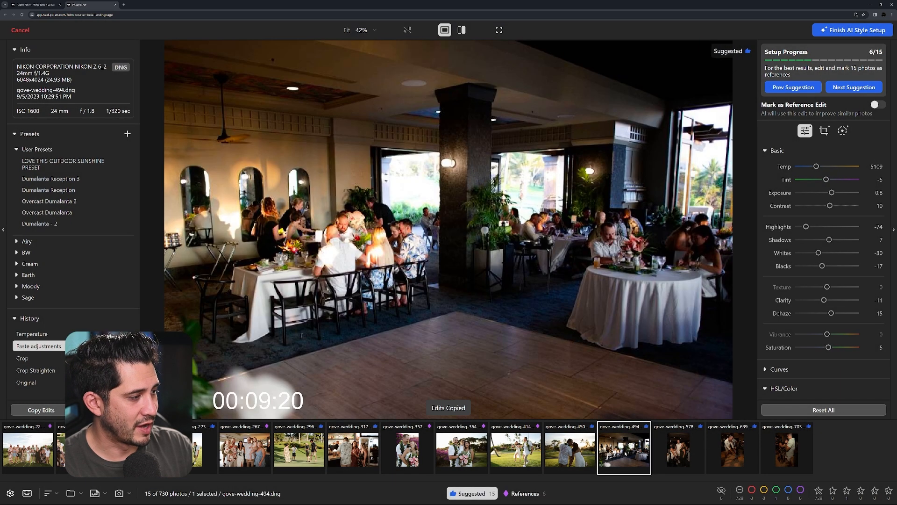
key("ctrl+v")
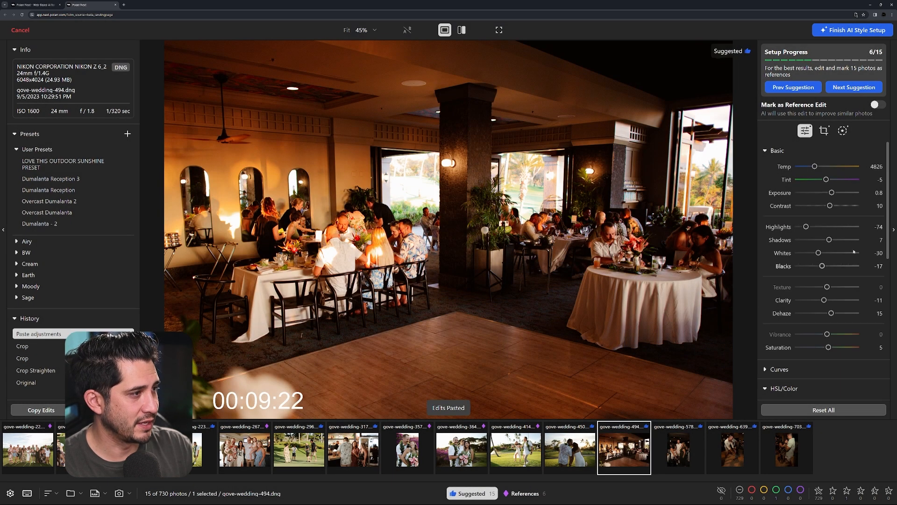
Step: Set gove-wedding-494.dng to temperature 3522, tint -15, exposure 1, highlights -61 and shadows 16, copy its edits and mark it as a reference edit
left_click_drag(814, 166, 832, 192)
left_click_drag(806, 226, 834, 240)
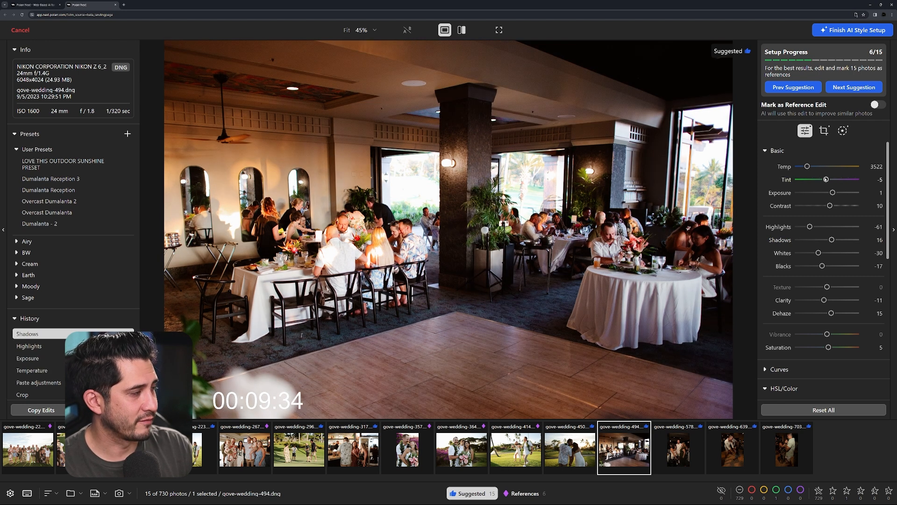
left_click_drag(826, 179, 824, 179)
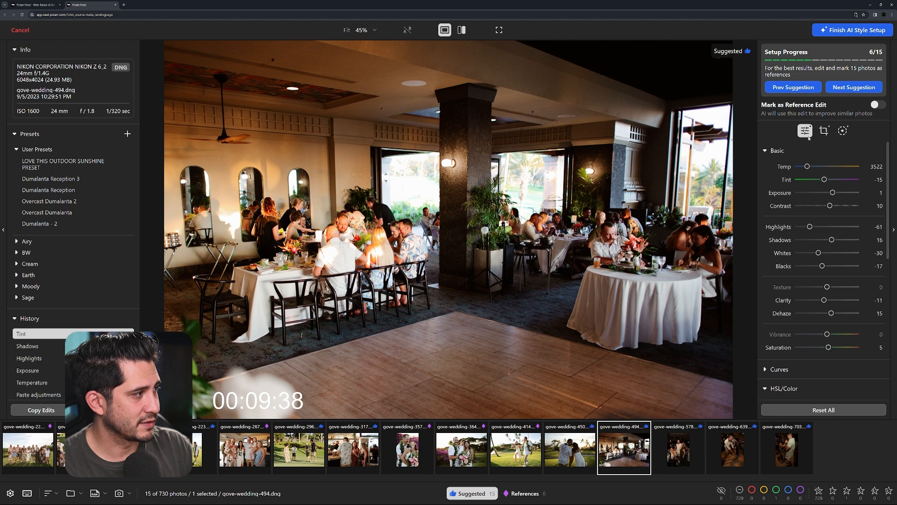
key("ctrl+shift+c")
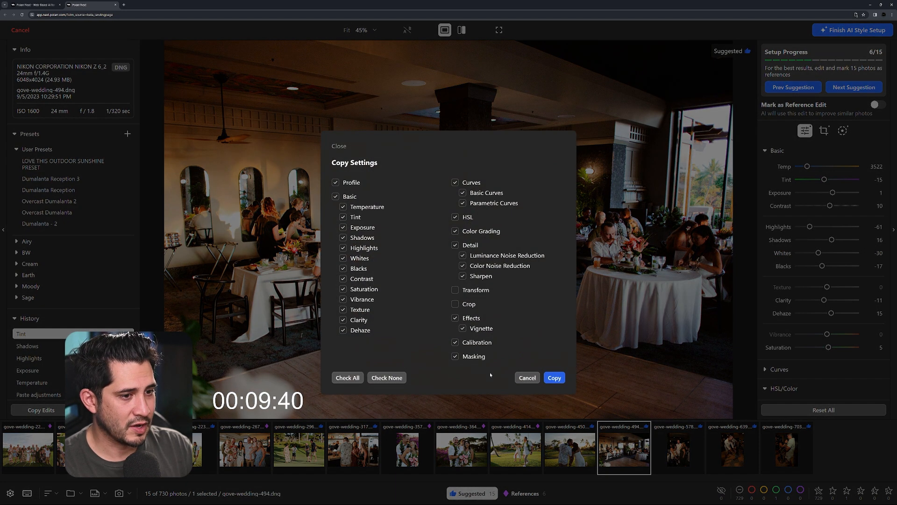
left_click(563, 379)
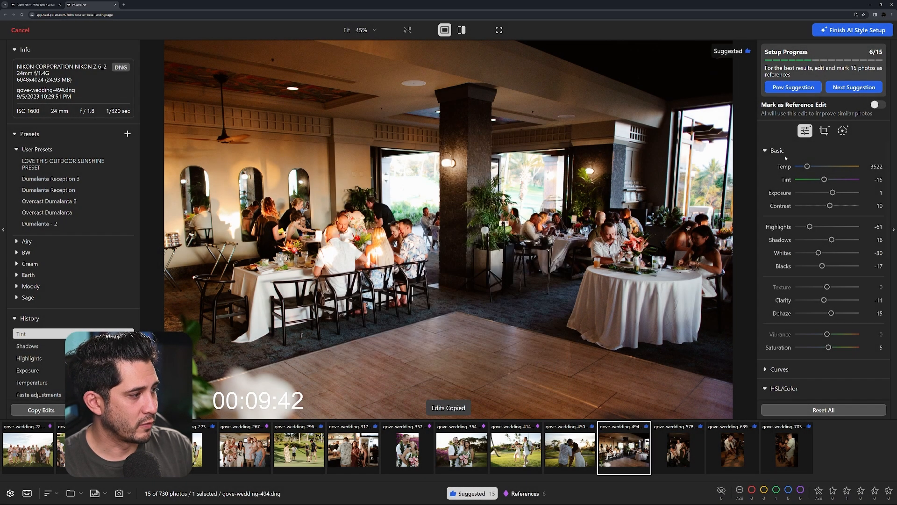
Step: Paste the copied edits onto the next suggestion, gove-wedding-578.dng, and set temperature 4174, exposure 1.7 and contrast 23
left_click(854, 88)
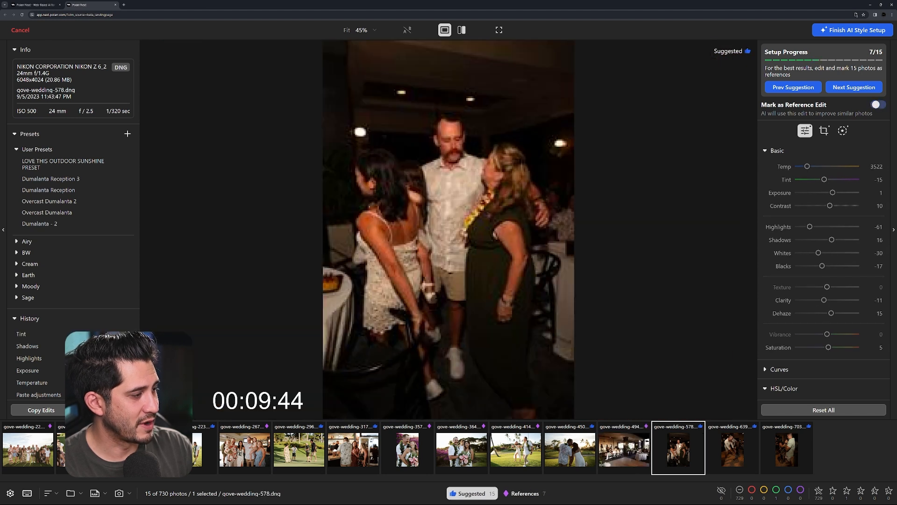
key("ctrl+v")
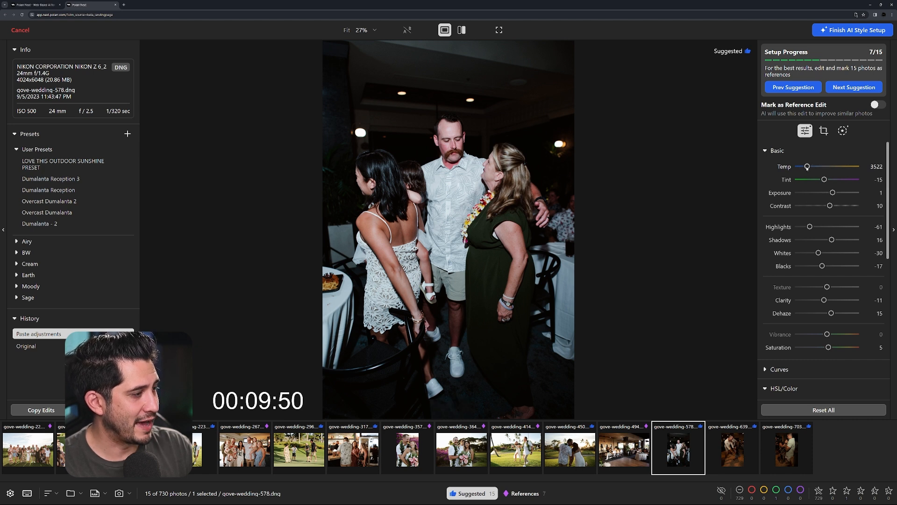
left_click_drag(807, 167, 834, 206)
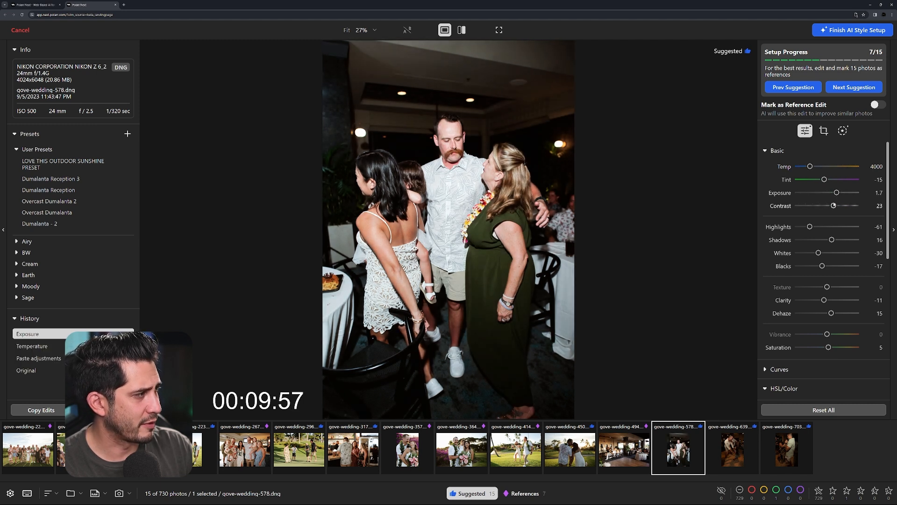
left_click_drag(811, 167, 810, 166)
Step: Set gove-wedding-578.dng to highlights -60, whites -28, blacks -32 and dehaze 16, copy its edits, and set its temperature to 4217
left_click_drag(822, 266, 819, 253)
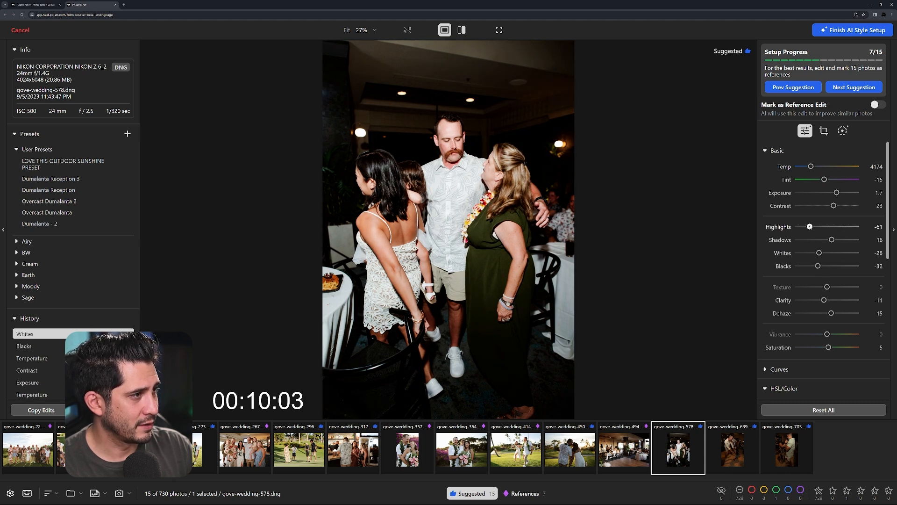
left_click(810, 226)
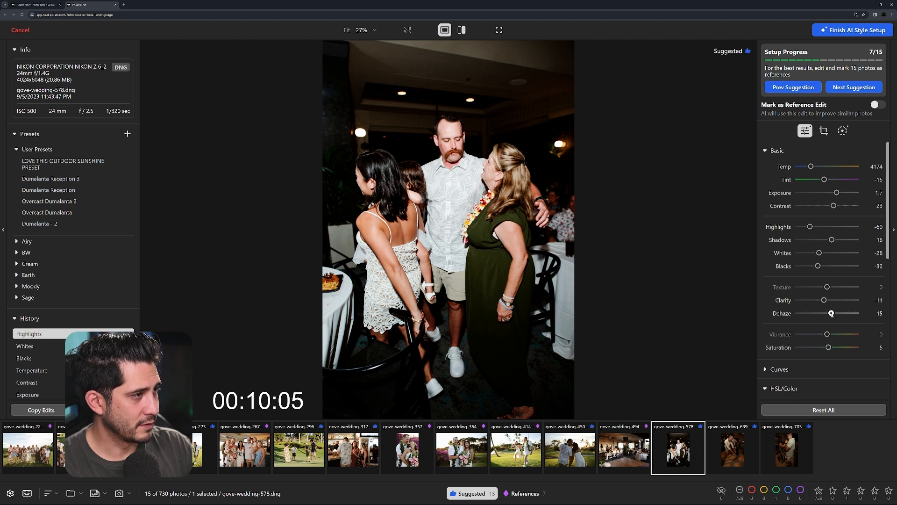
left_click_drag(831, 314, 831, 313)
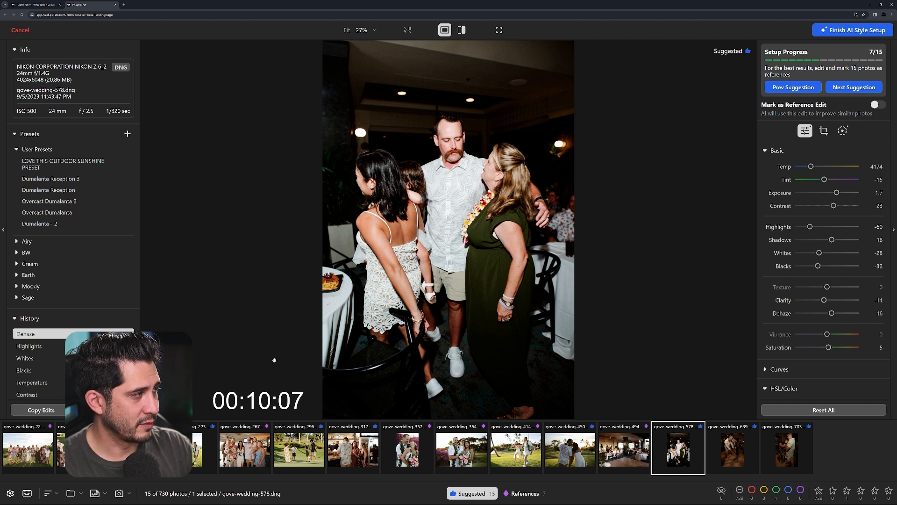
left_click(41, 410)
left_click(554, 377)
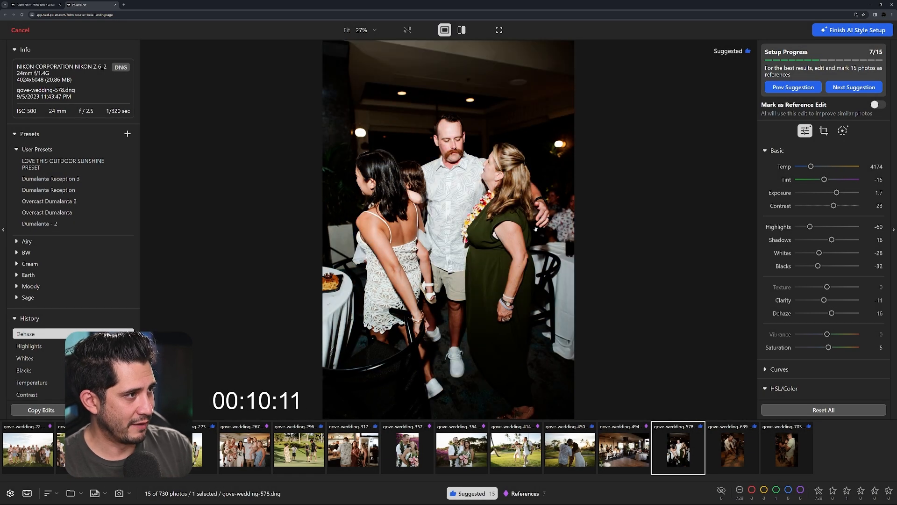
left_click_drag(811, 167, 811, 167)
Step: Paste the copied edits onto gove-wedding-639.dng, the man dancing with a girl, and set exposure 1.95, contrast 1, shadows 11 and dehaze 8
key("Right")
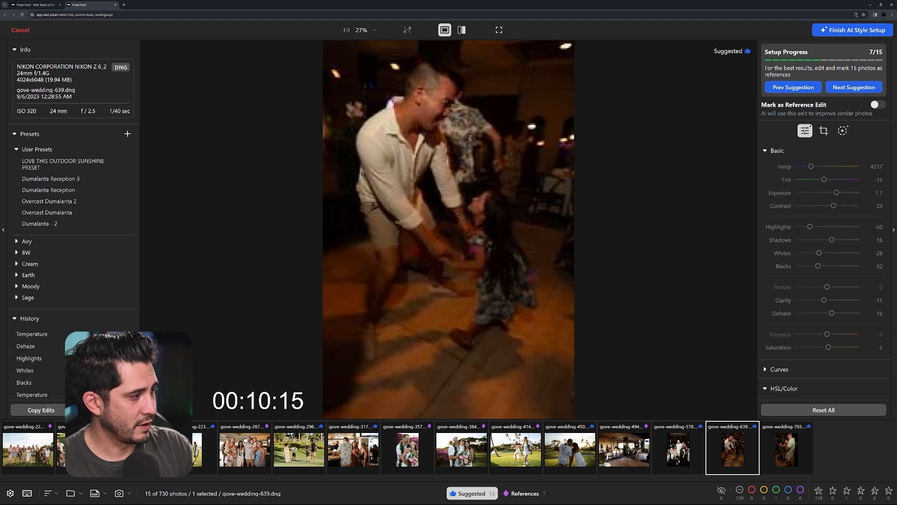
key("ctrl+v")
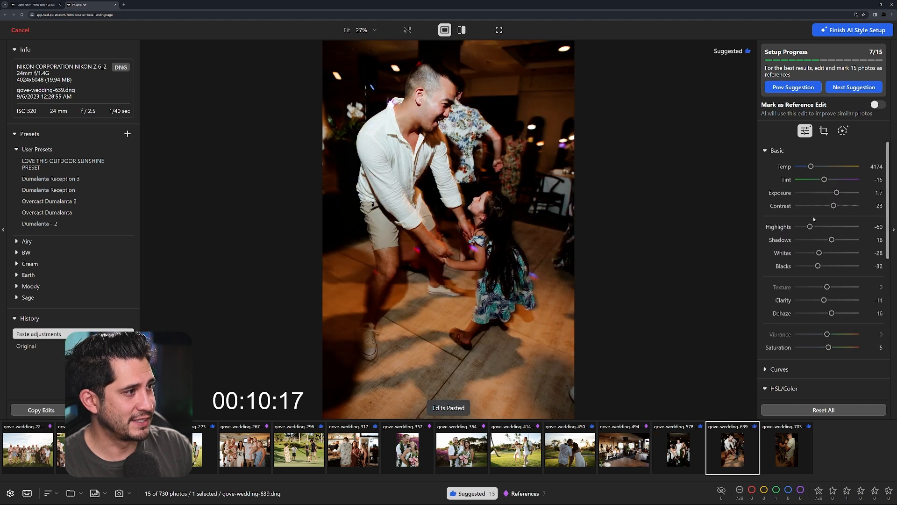
left_click_drag(837, 192, 827, 206)
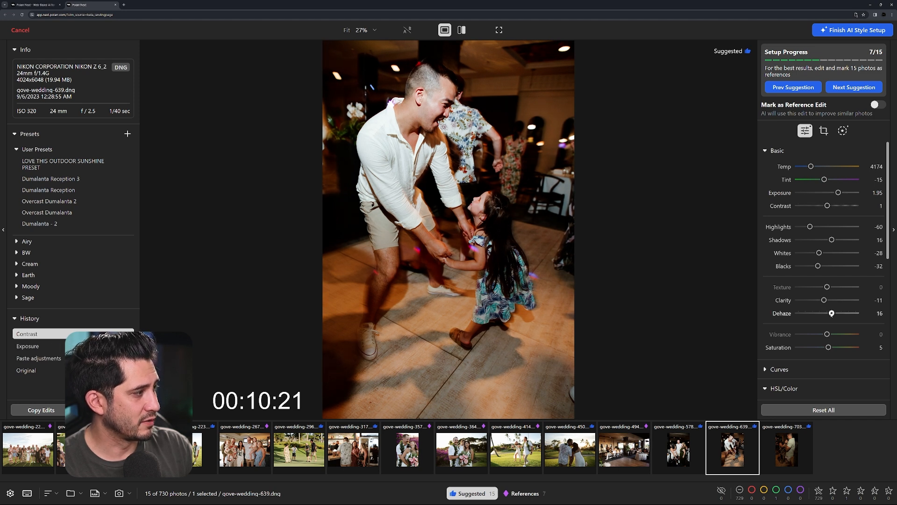
left_click_drag(823, 242, 821, 241)
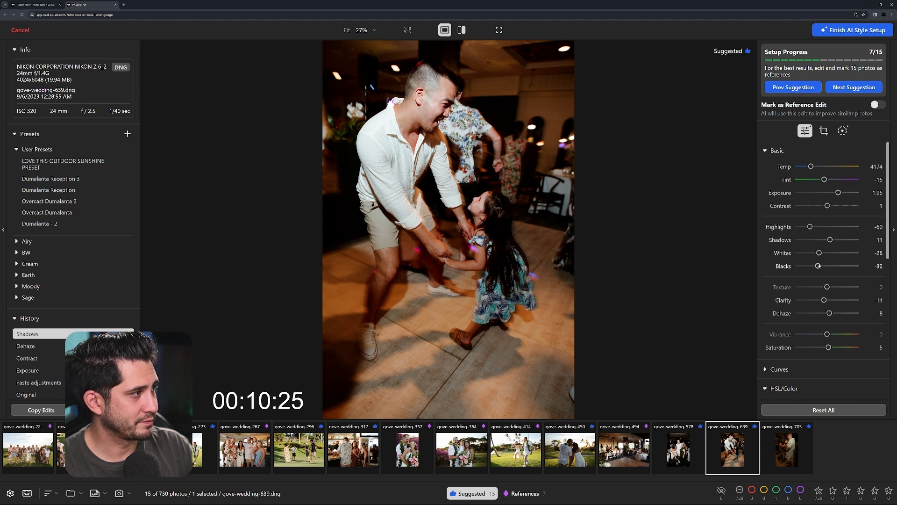
left_click(41, 410)
left_click(527, 378)
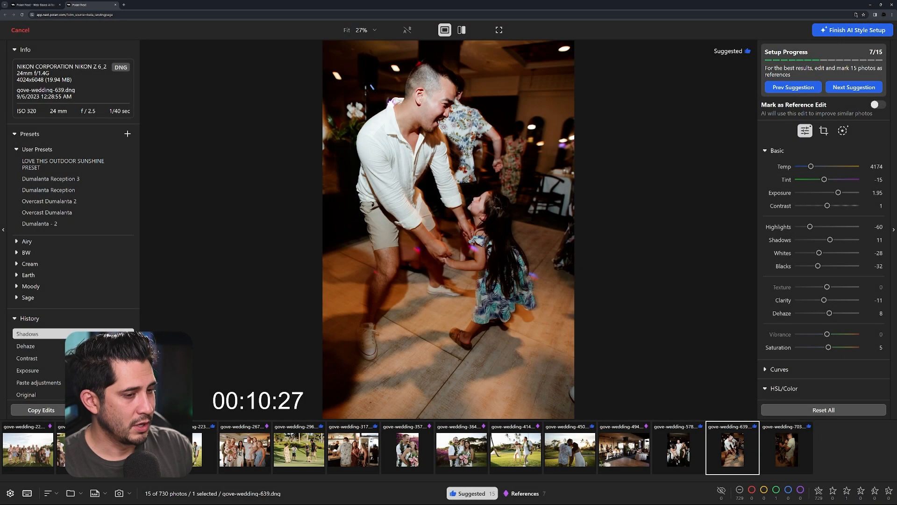
Step: Crop gove-wedding-639.dng tighter around the dancing pair, keeping the original aspect ratio
left_click(824, 130)
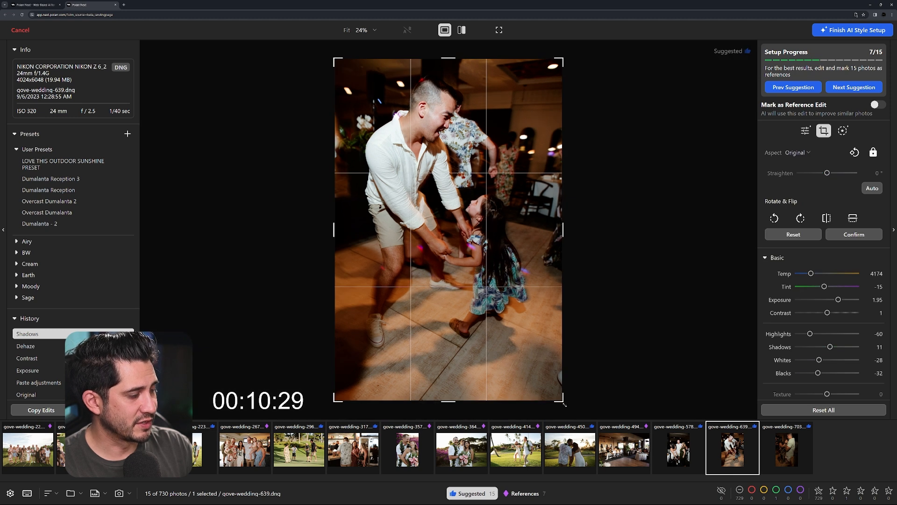
left_click_drag(565, 400, 533, 369)
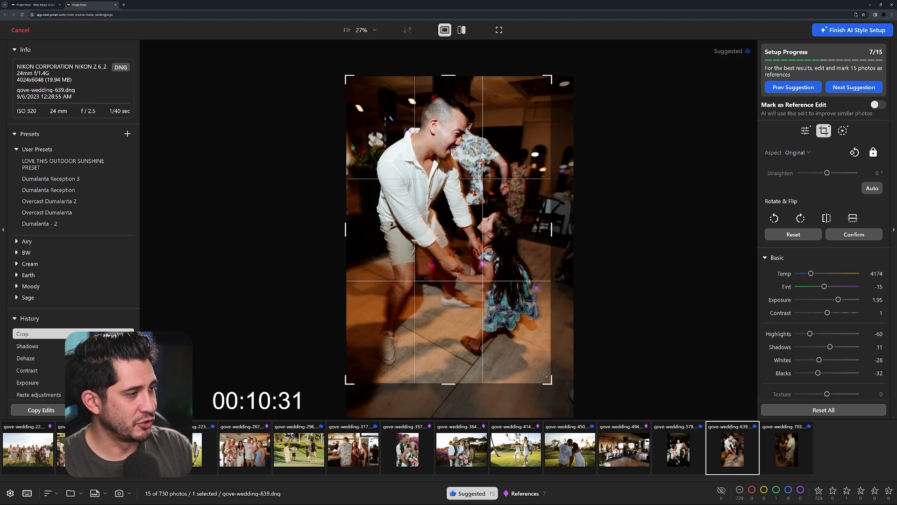
key("Return")
Step: Paste the copied edits onto gove-wedding-703.dng, the dancing couple, and set temperature 4413, exposure 2.15, contrast 19, highlights -66 and shadows 12
left_click(790, 465)
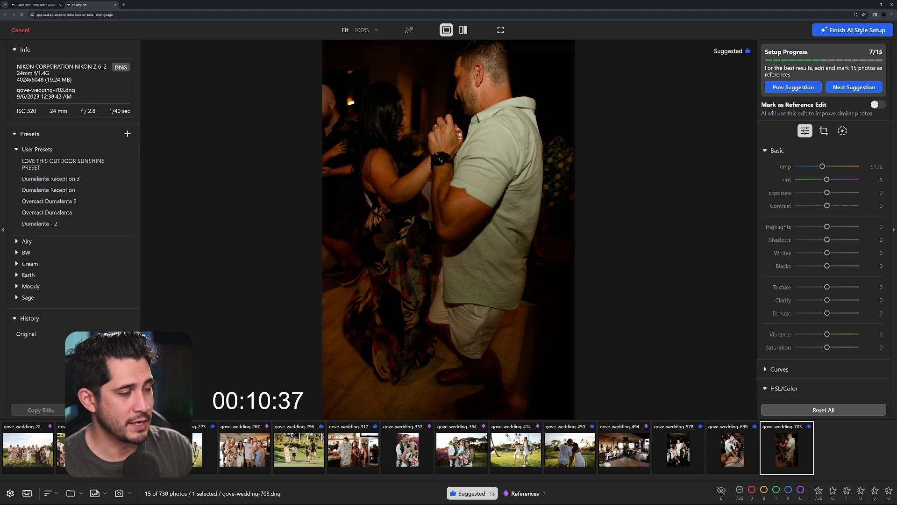
key("ctrl+v")
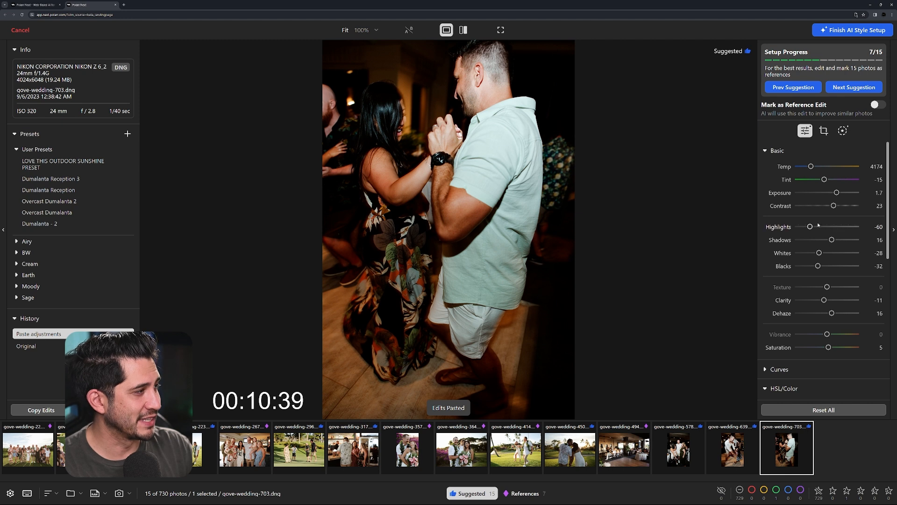
scroll(832, 227, "down", 2)
scroll(840, 194, "up", 3)
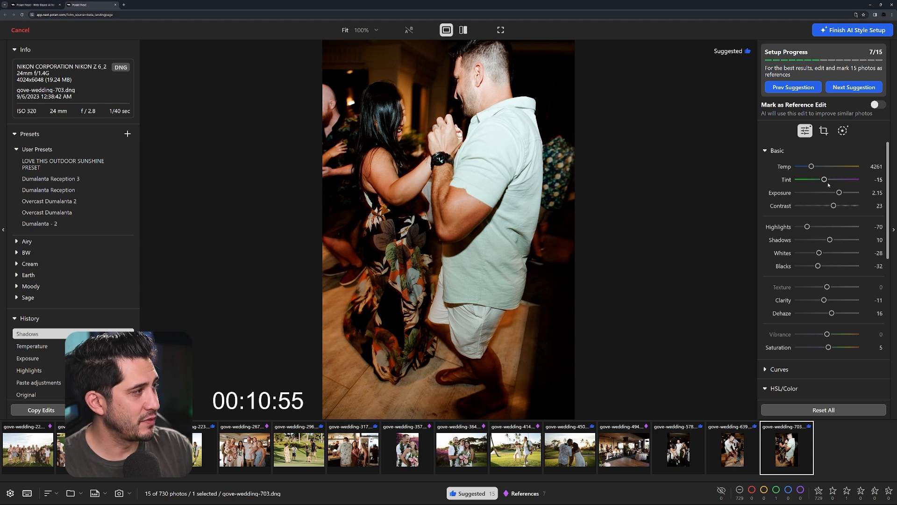
left_click_drag(833, 205, 832, 207)
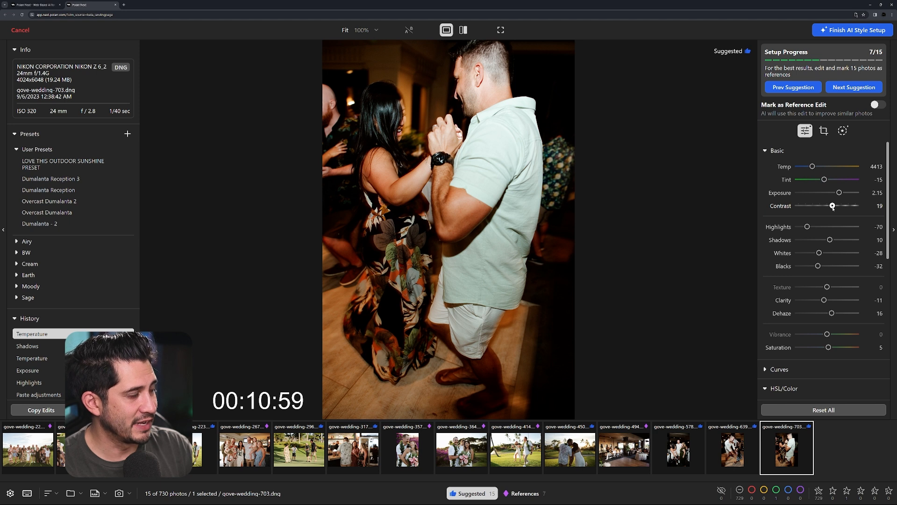
left_click_drag(807, 226, 831, 241)
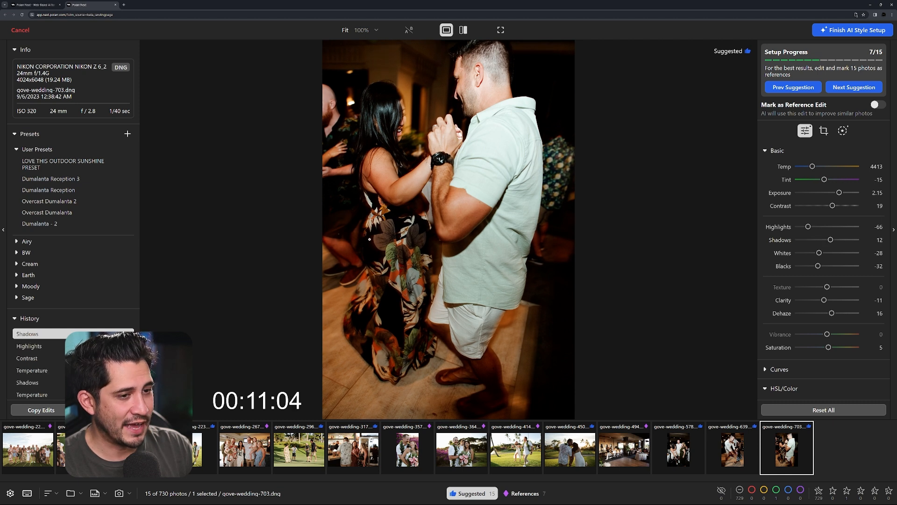
Step: Review the edited suggested photos from gove-wedding-639.dng back to gove-wedding-364.dng for consistency, and examine the last one's tone curve
left_click(732, 450)
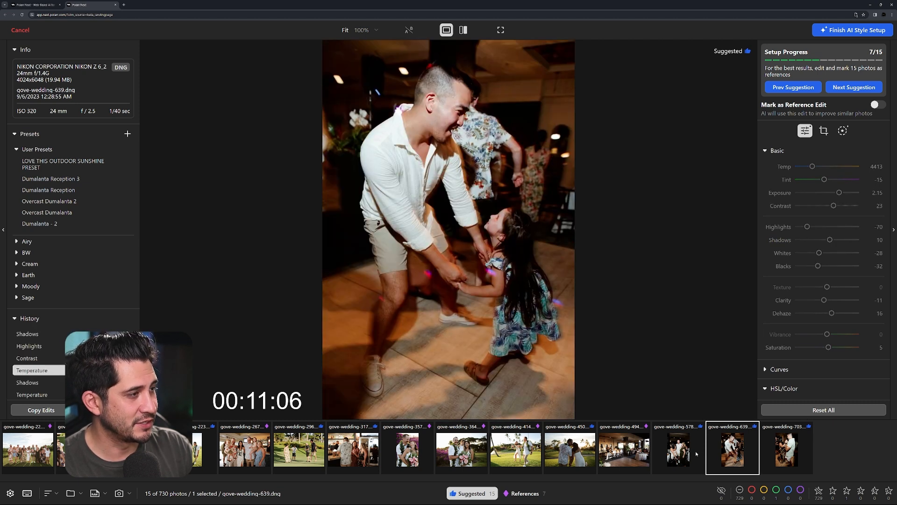
left_click(678, 449)
left_click(622, 458)
left_click(584, 458)
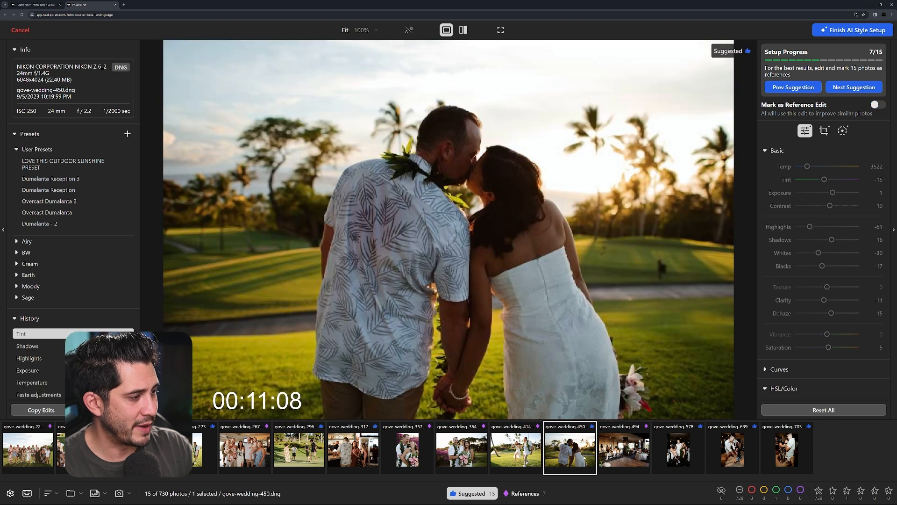
left_click(522, 460)
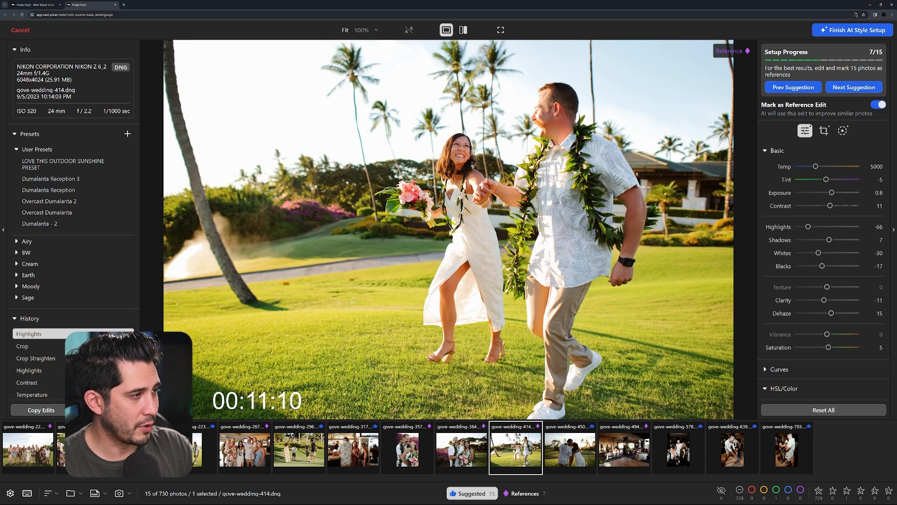
left_click(460, 464)
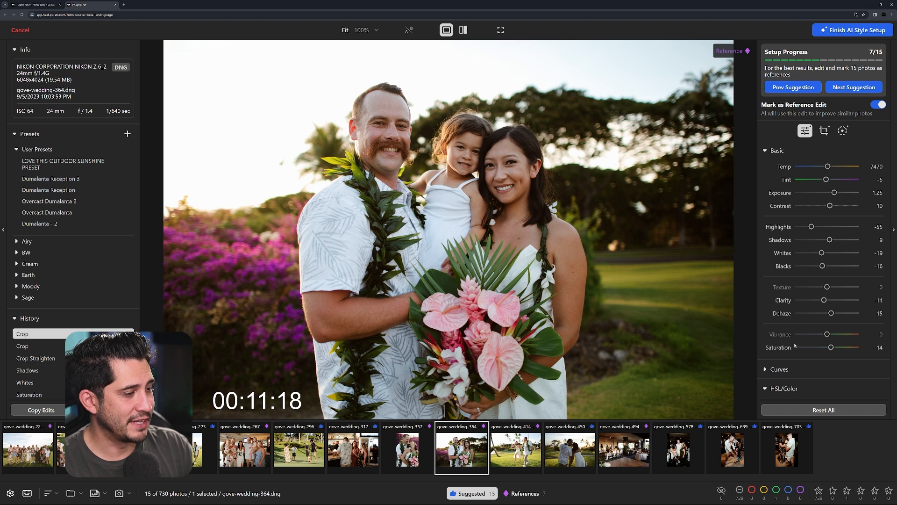
left_click(777, 369)
scroll(817, 329, "down", 4)
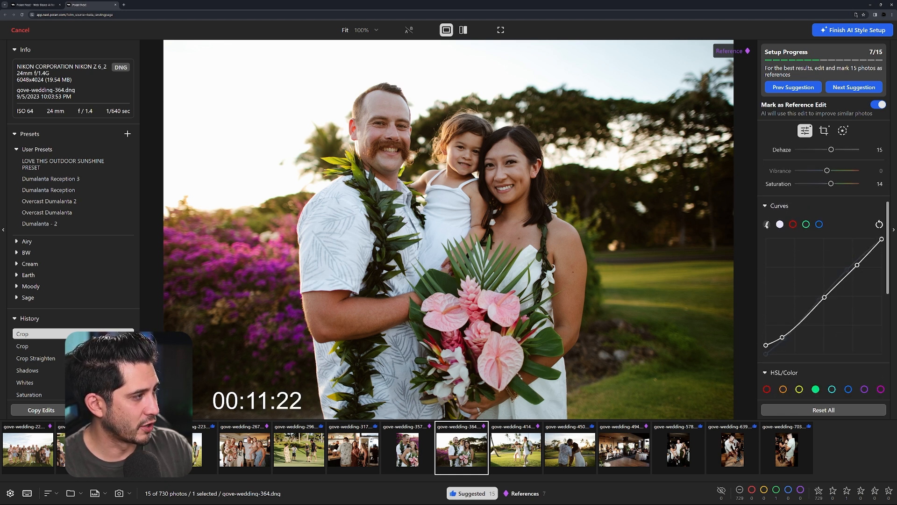
left_click(773, 206)
left_click(783, 225)
Step: Set the exposure of gove-wedding-223.dng, the couple walking on the grass, to 1.1 and show all photos instead of only the suggested ones
left_click(365, 455)
key("Left")
key("Left")
key("Left")
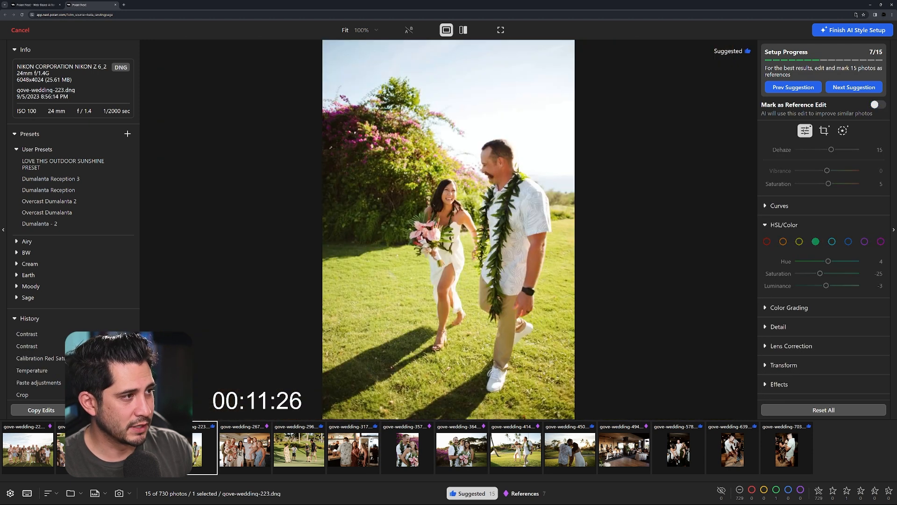
scroll(803, 245, "up", 4)
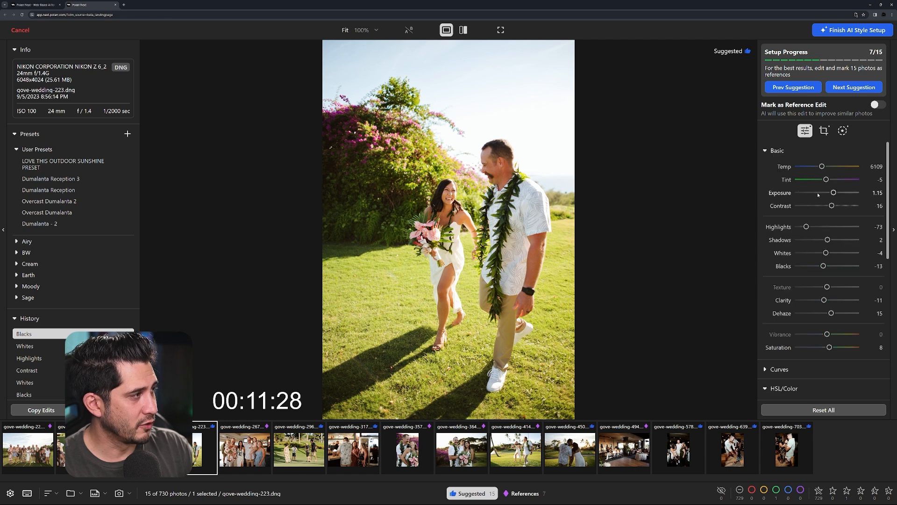
left_click_drag(834, 193, 833, 193)
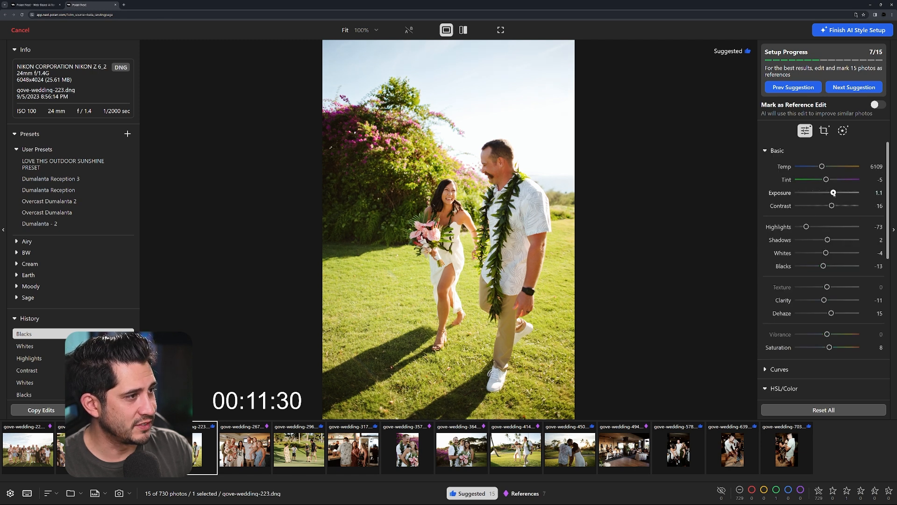
left_click(490, 487)
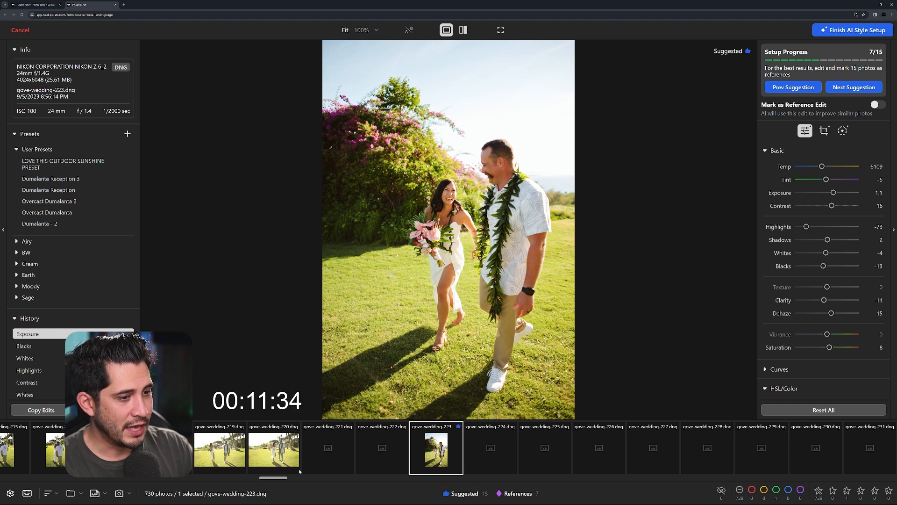
Step: Copy the edits of gove-wedding-223.dng, leaving out transform and crop, and show only the suggested photos again
left_click(37, 410)
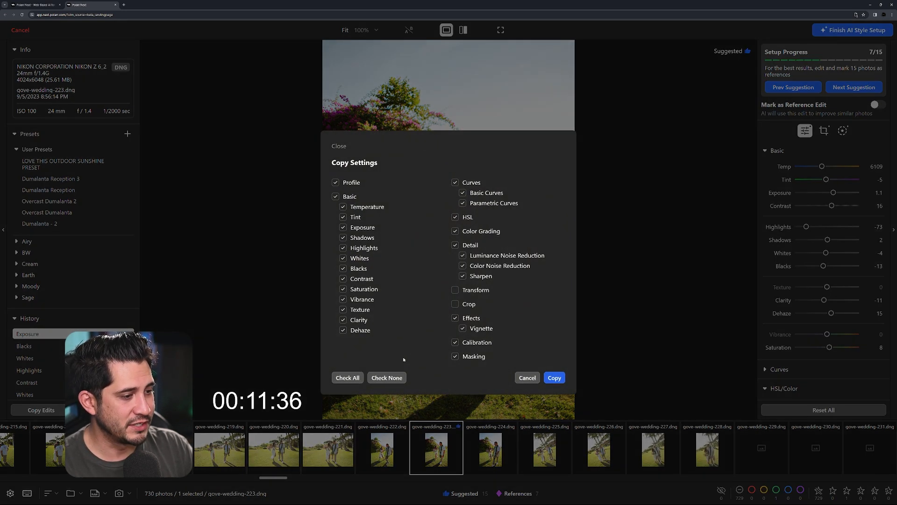
left_click(554, 376)
left_click_drag(275, 482, 246, 482)
left_click(461, 493)
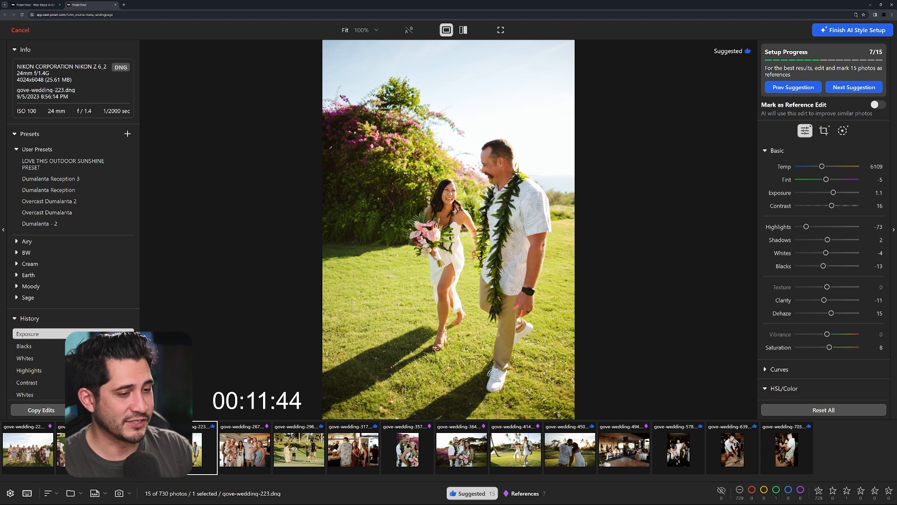
Step: Mark gove-wedding-139.dng, the lei ceremony, and gove-wedding-223.dng, the couple walking on the grass, as reference edits
key("Left")
key("Left")
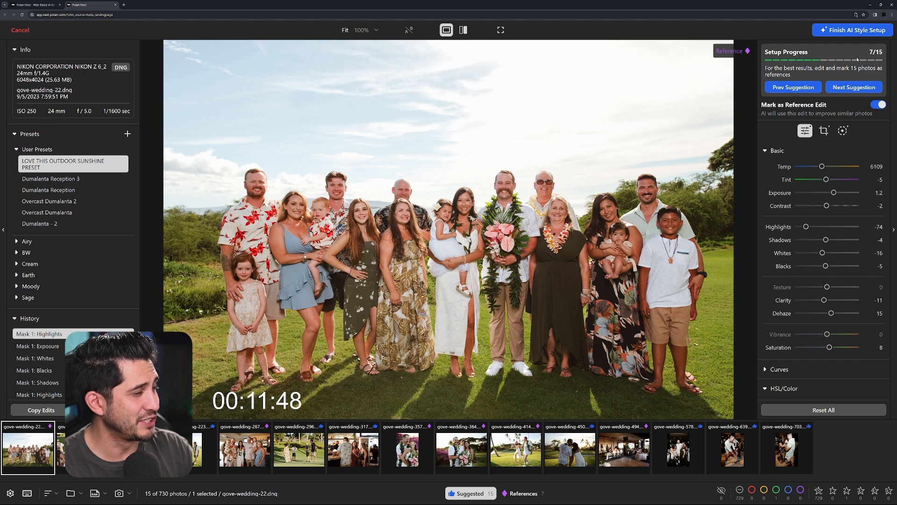
key("Right")
key("Right")
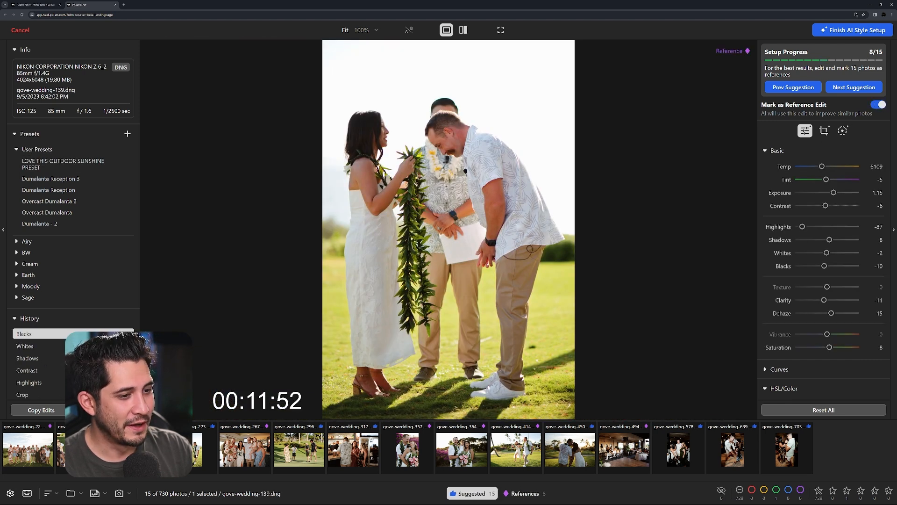
key("Right")
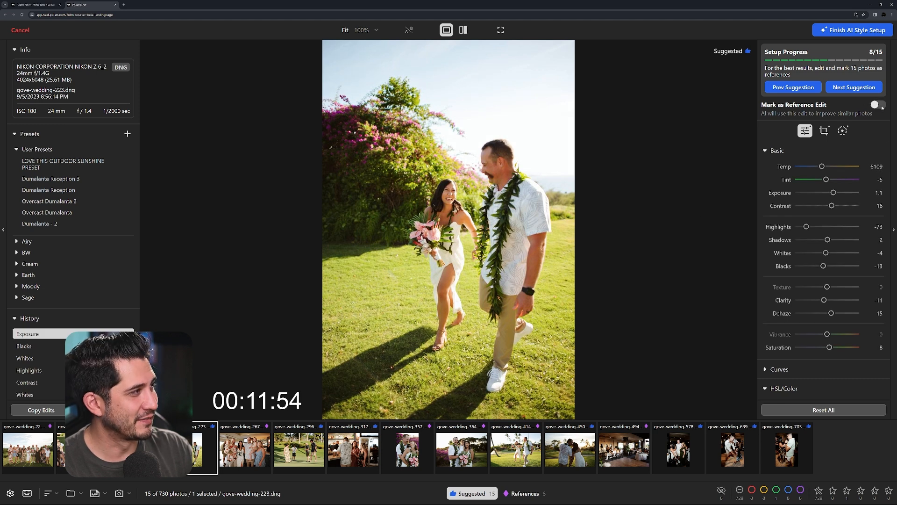
left_click(879, 105)
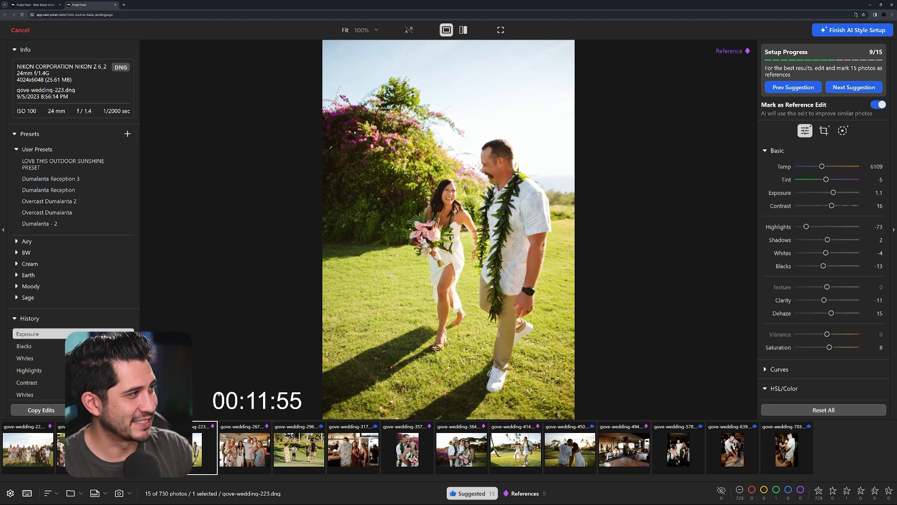
Step: Mark gove-wedding-296.dng, the group on the putting green, and gove-wedding-317.dng, the guests at the bar, as reference edits
key("Right")
key("Right")
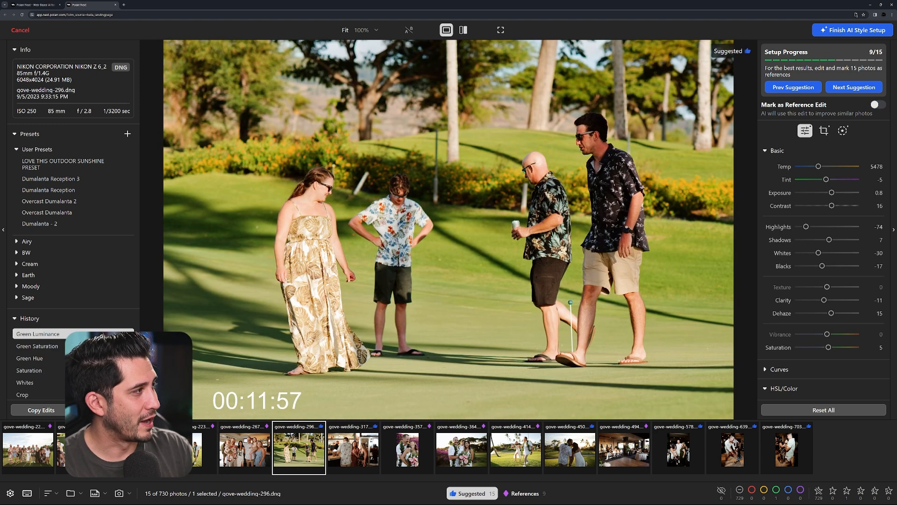
left_click(888, 105)
key("Right")
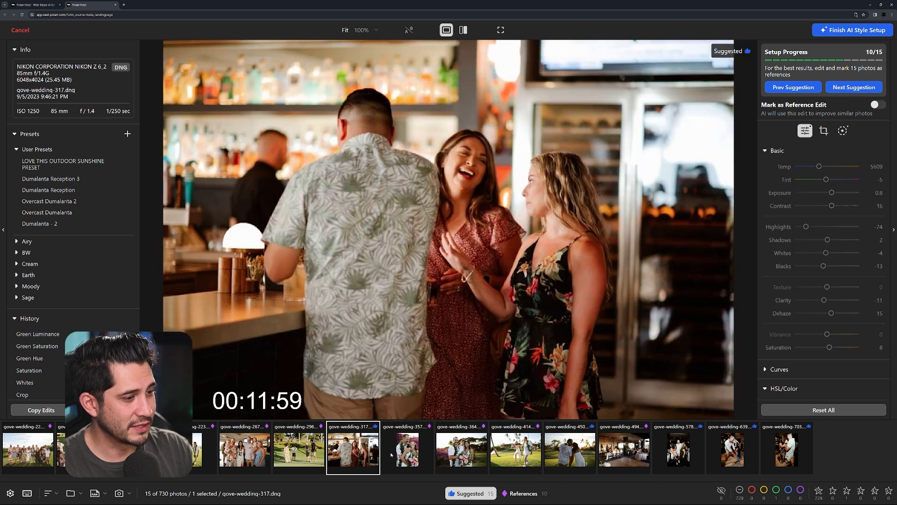
left_click(879, 104)
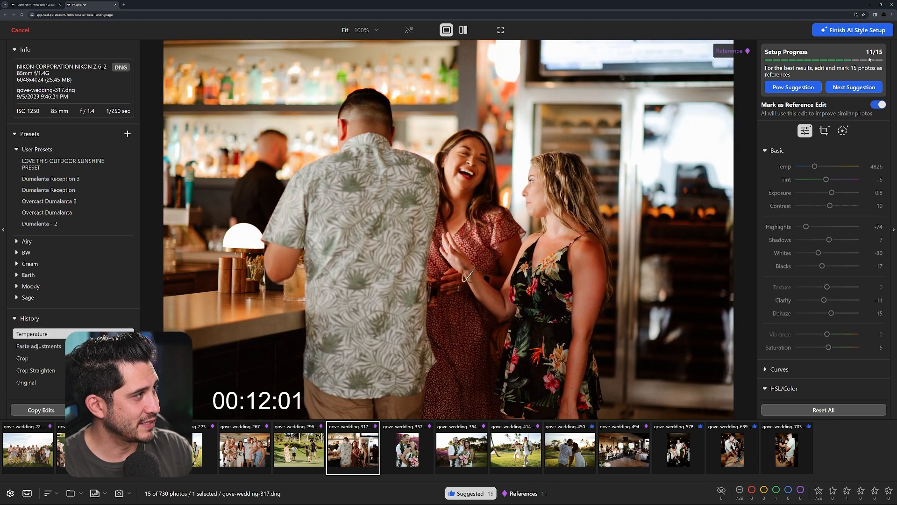
Step: Mark gove-wedding-450.dng, the couple kissing at sunset, as a reference edit
key("Right")
left_click(483, 456)
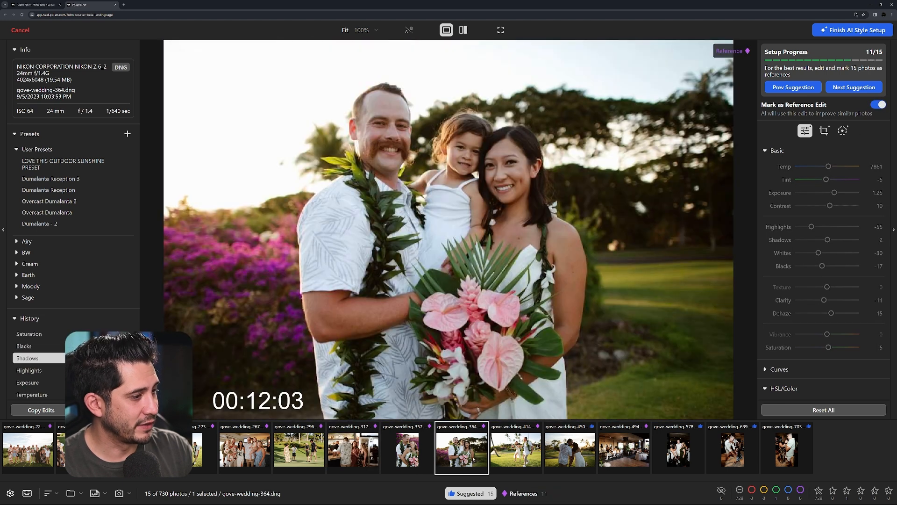
left_click(529, 454)
left_click(578, 452)
key("ctrl+v")
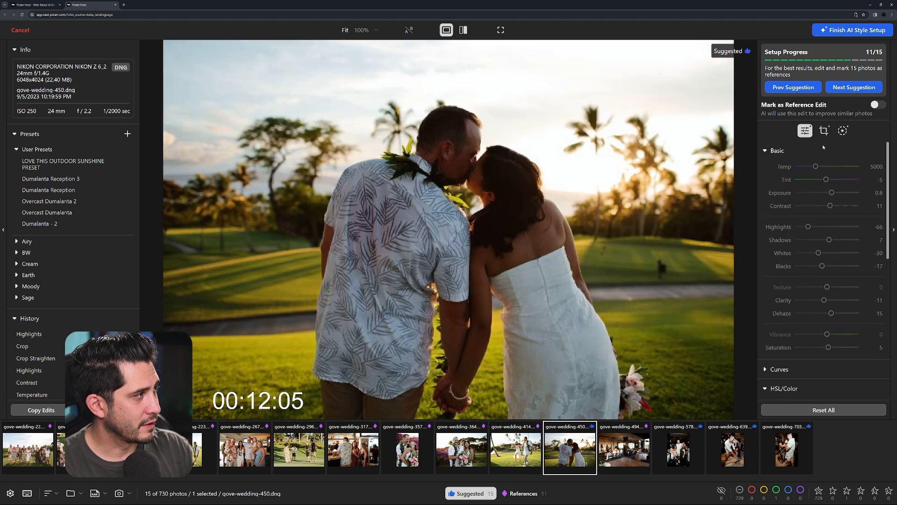
key("r")
Step: Mark the last three suggested photos, gove-wedding-578.dng, gove-wedding-639.dng and gove-wedding-703.dng, as reference edits
left_click(625, 442)
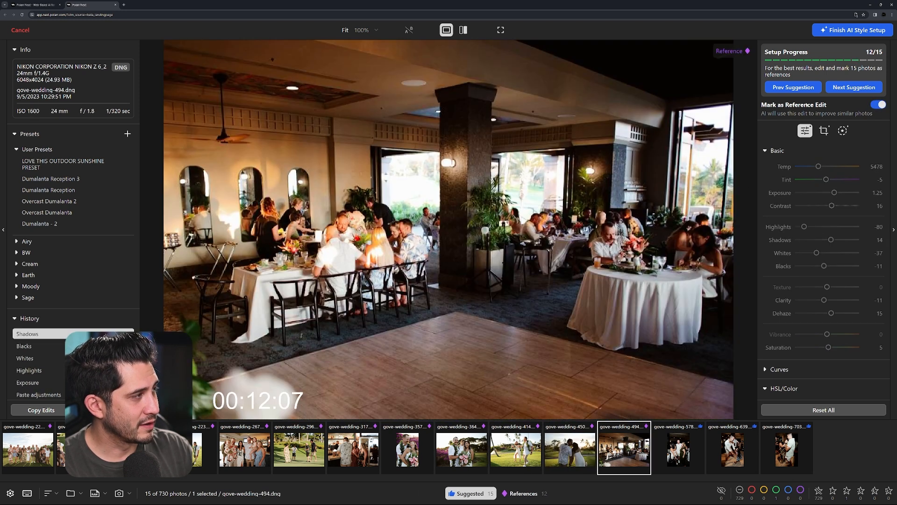
key("Right")
left_click(875, 105)
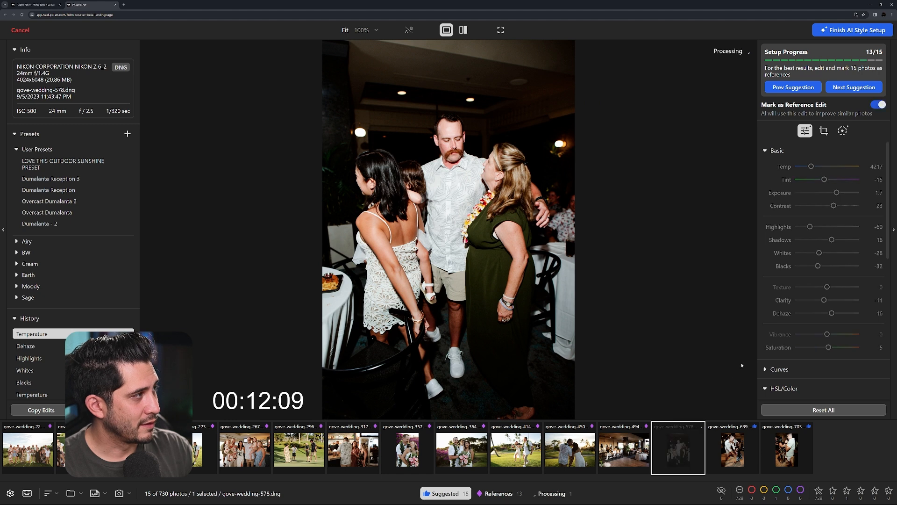
key("Right")
left_click(874, 105)
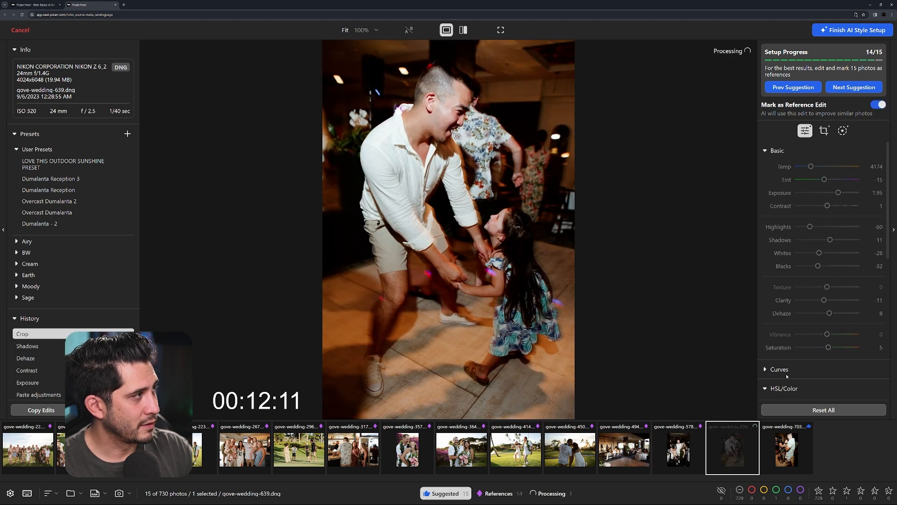
key("Right")
left_click(878, 104)
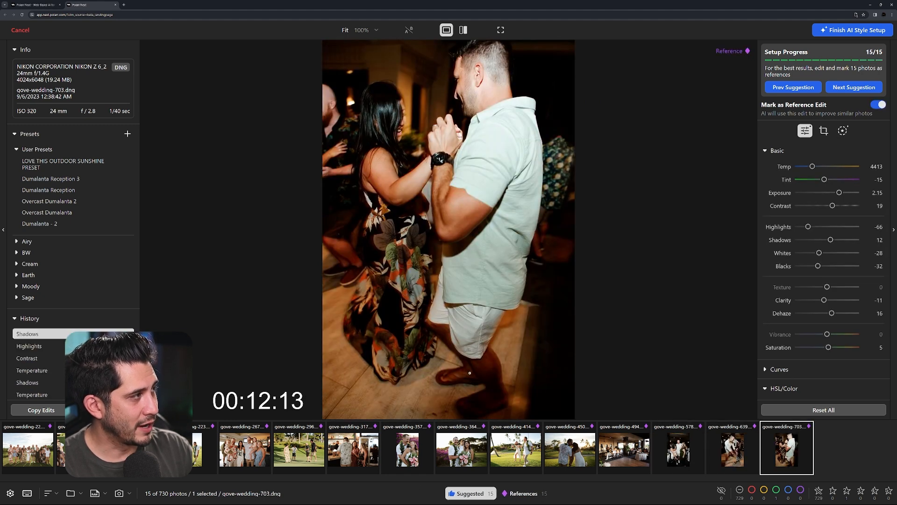
Step: Show all photos and paste the copied edits onto gove-wedding-403.dng, the couple swinging the little girl
left_click(465, 493)
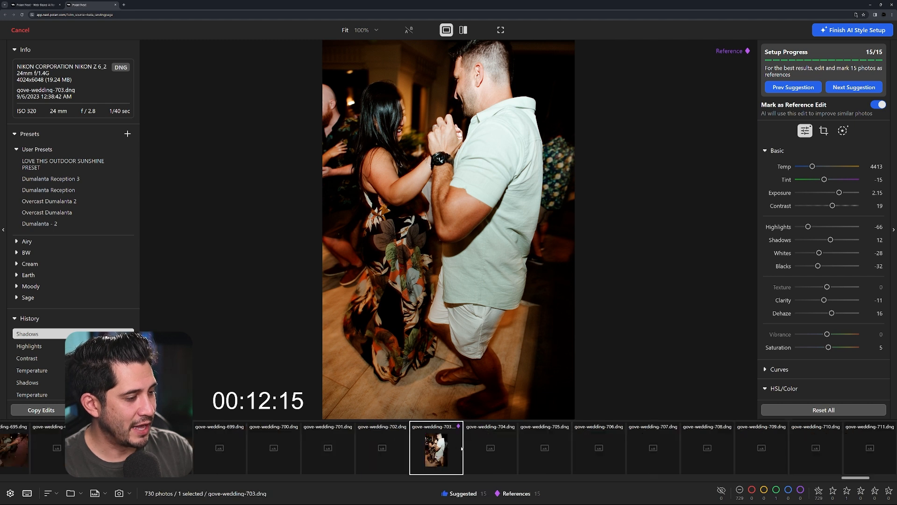
scroll(161, 478, "left", 15)
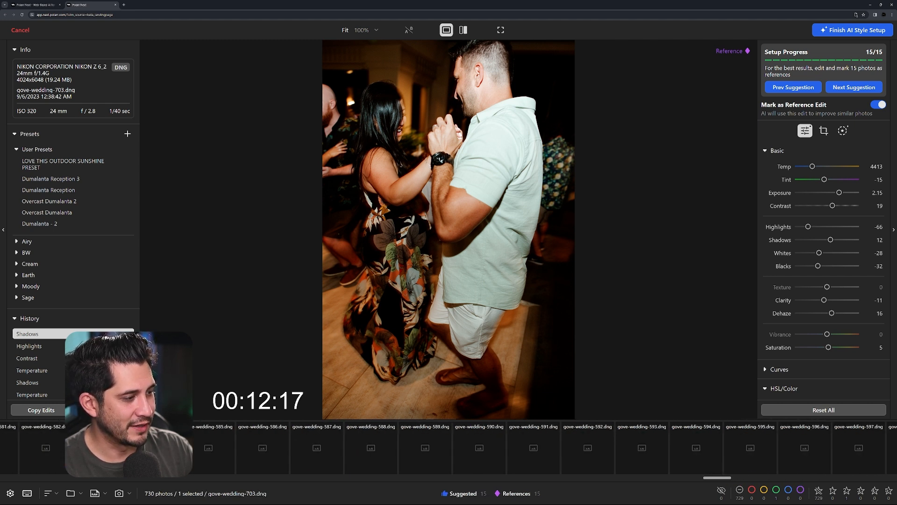
scroll(448, 448, "left", 13)
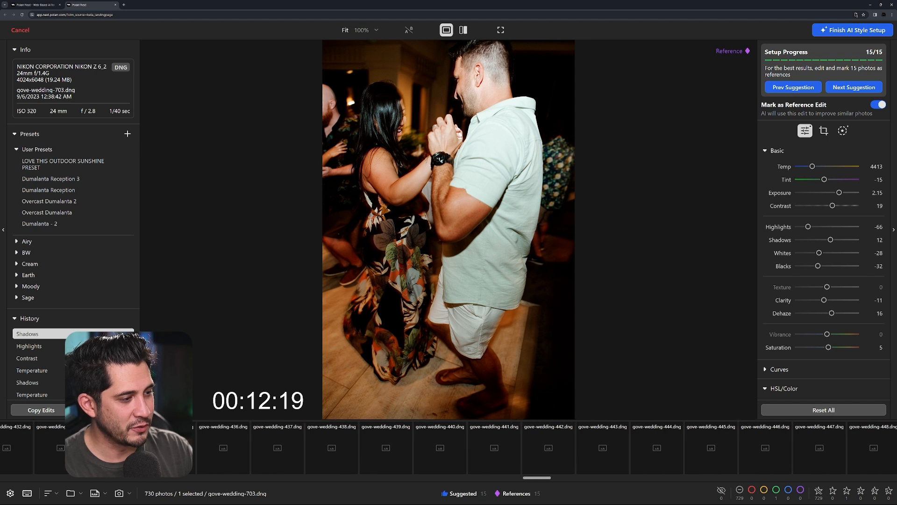
scroll(282, 456, "left", 1)
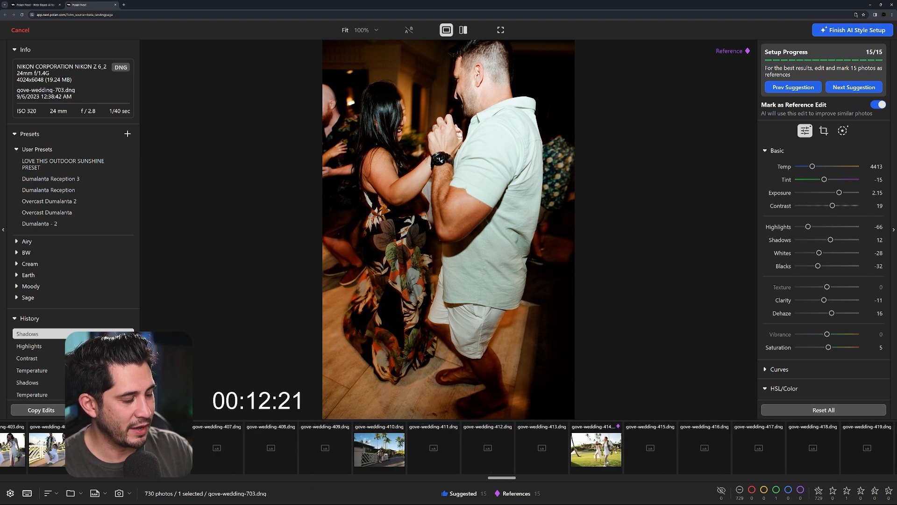
scroll(226, 456, "up", 3)
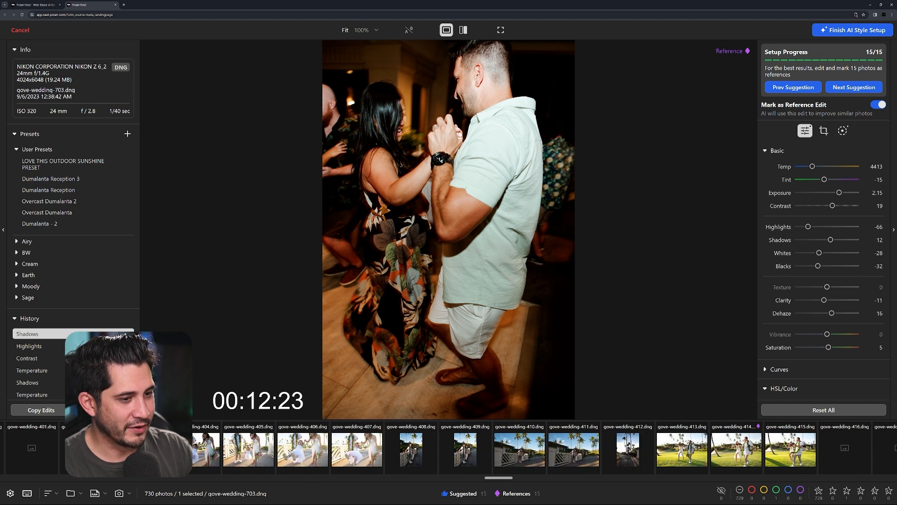
left_click(164, 449)
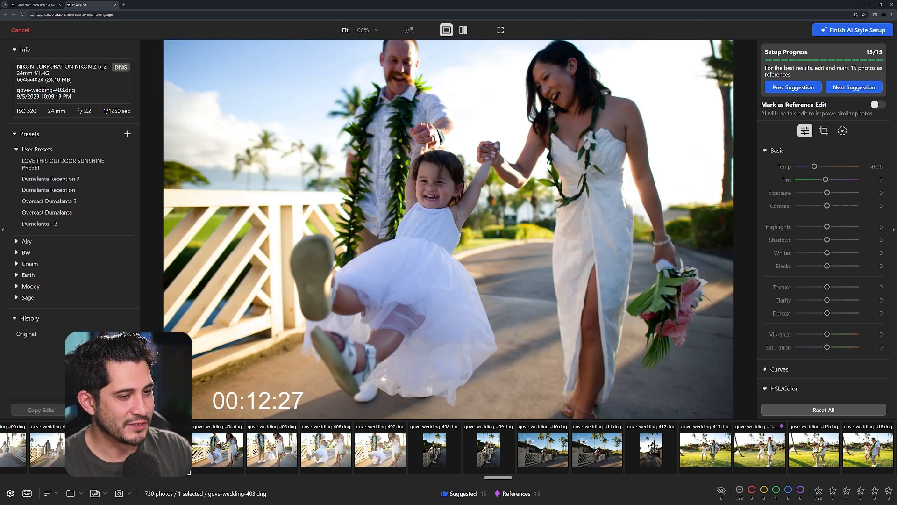
key("ctrl+v")
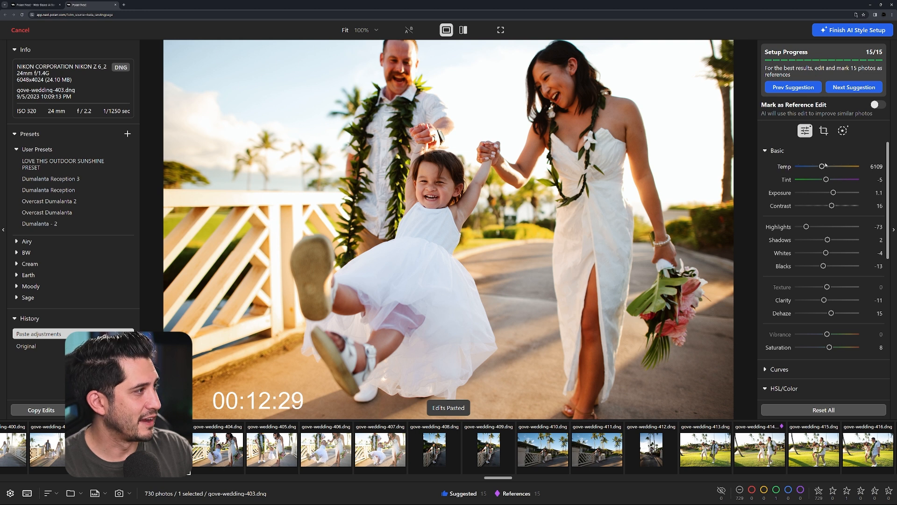
Step: Set gove-wedding-403.dng to temperature 5391, exposure 0.8, highlights -66, shadows 7, whites -5 and dehaze 6, and mark it as a reference edit
left_click_drag(822, 167, 832, 193)
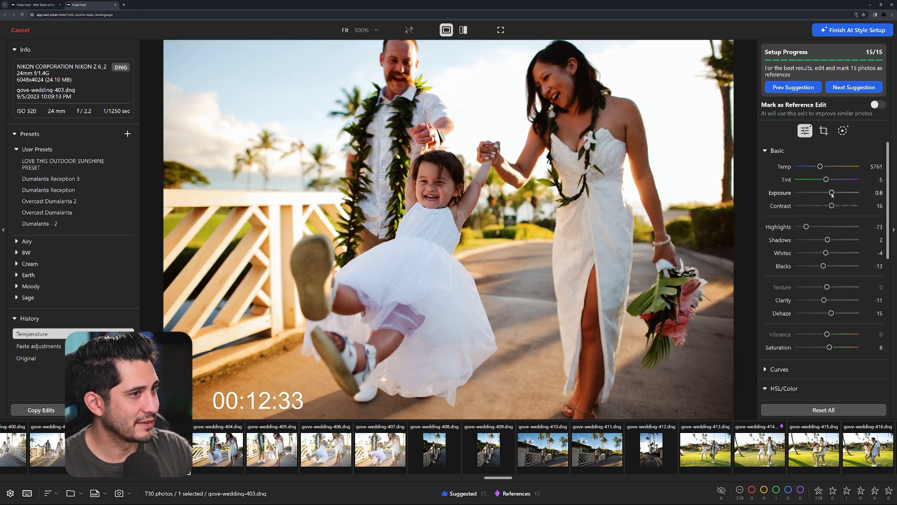
left_click_drag(806, 226, 825, 252)
left_click_drag(831, 313, 829, 313)
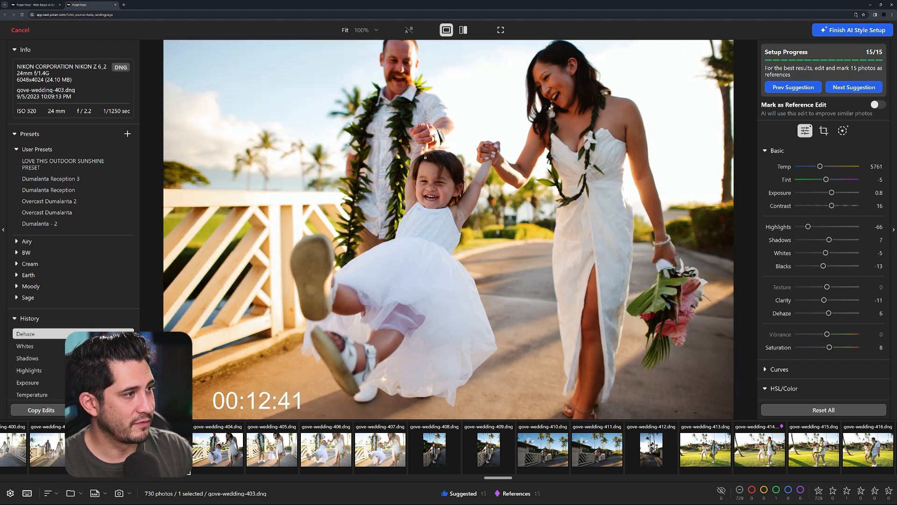
left_click_drag(821, 170, 819, 170)
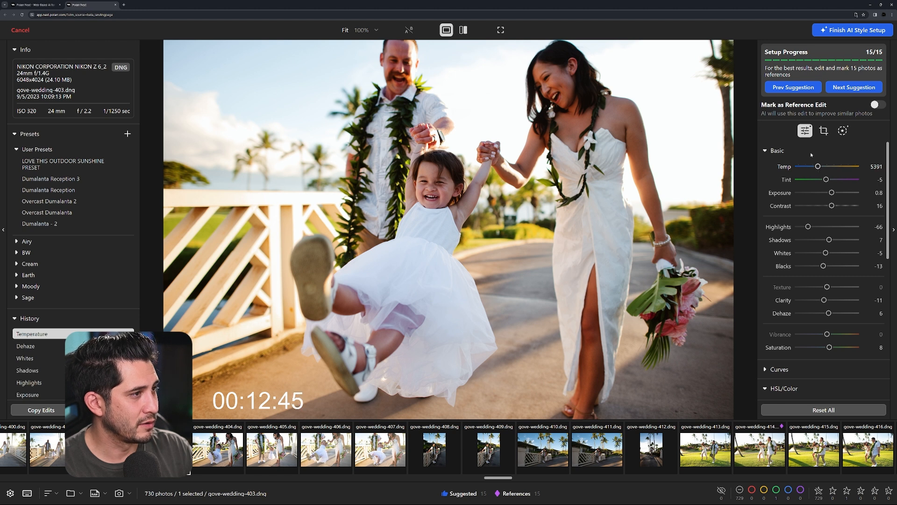
left_click(878, 105)
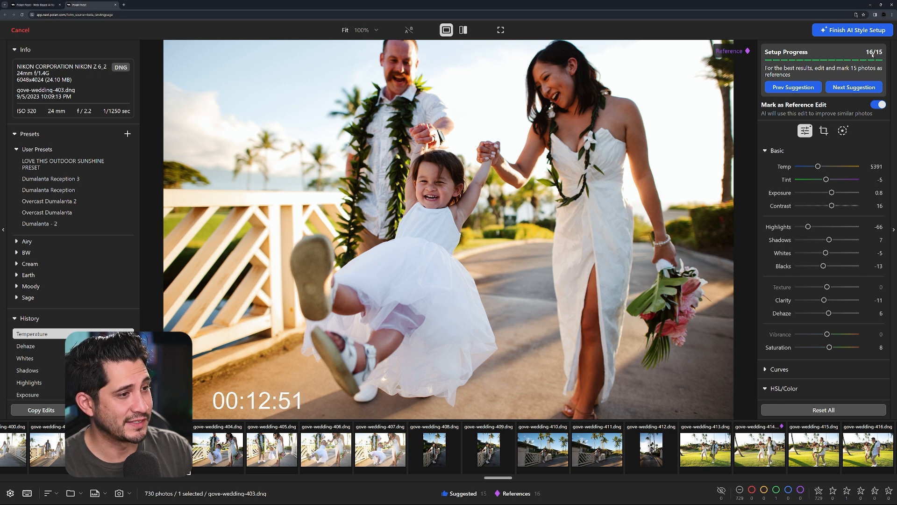
Step: Finish the AI style setup and filter the gallery to the processed photos
left_click(861, 31)
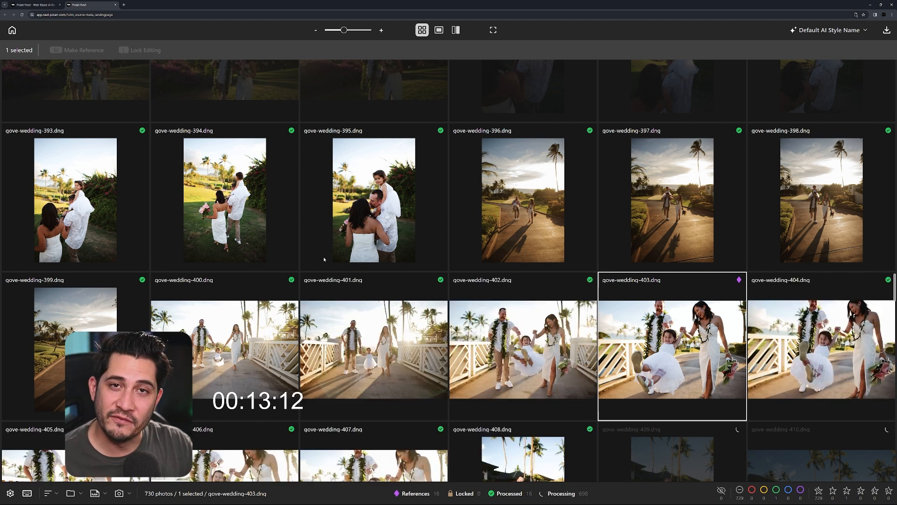
left_click(584, 494)
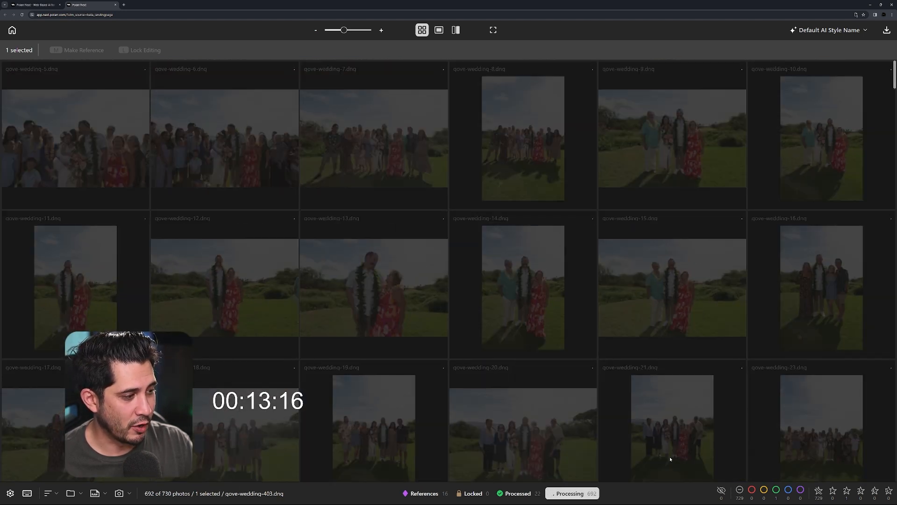
left_click(516, 493)
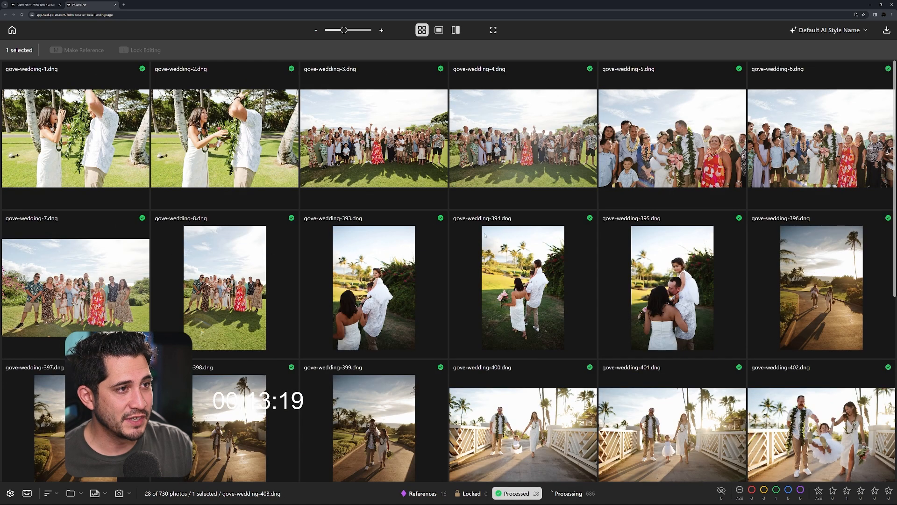
Step: Open gove-wedding-1.dng and set exposure 1.2, contrast 11, highlights -82, shadows 19 and dehaze 2
double_click(84, 159)
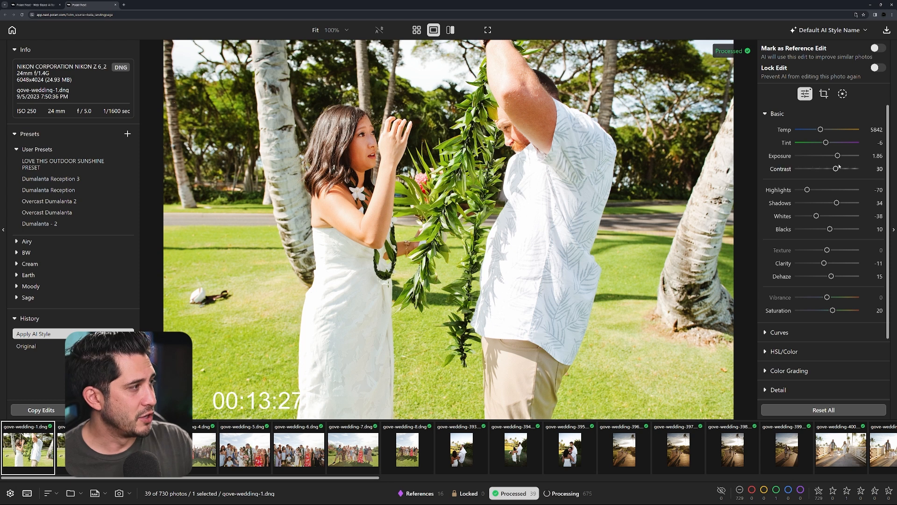
left_click(836, 158)
left_click_drag(837, 158, 834, 157)
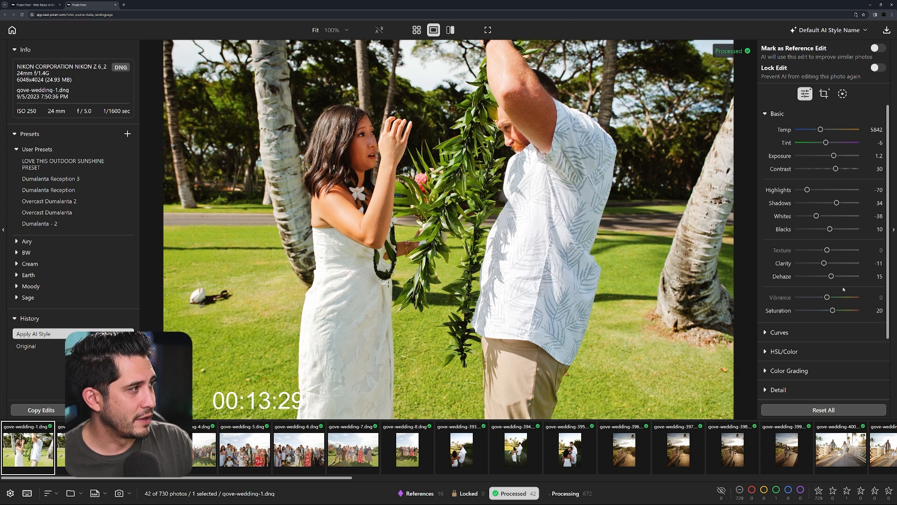
left_click_drag(830, 277, 828, 276)
left_click_drag(836, 168, 833, 203)
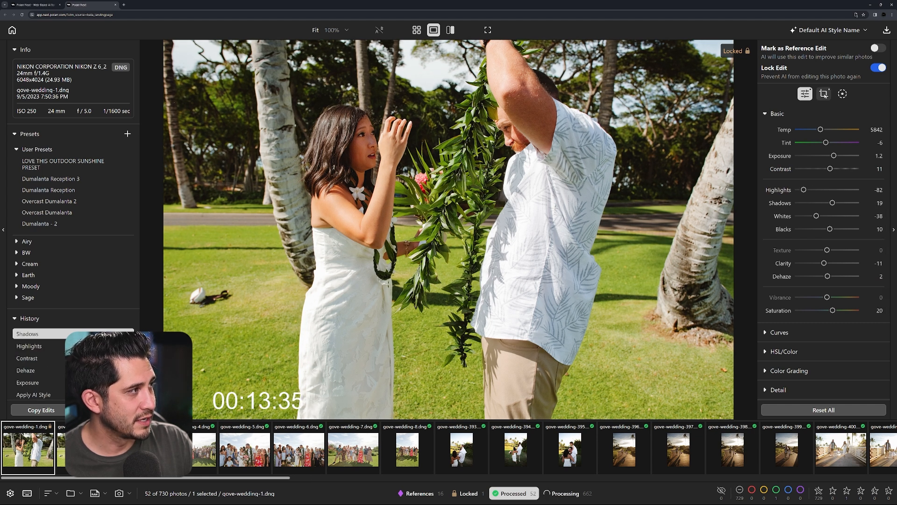
Step: Straighten and crop gove-wedding-1.dng, and compare it with gove-wedding-2.dng
left_click(824, 94)
left_click_drag(723, 164, 510, 202)
key("Return")
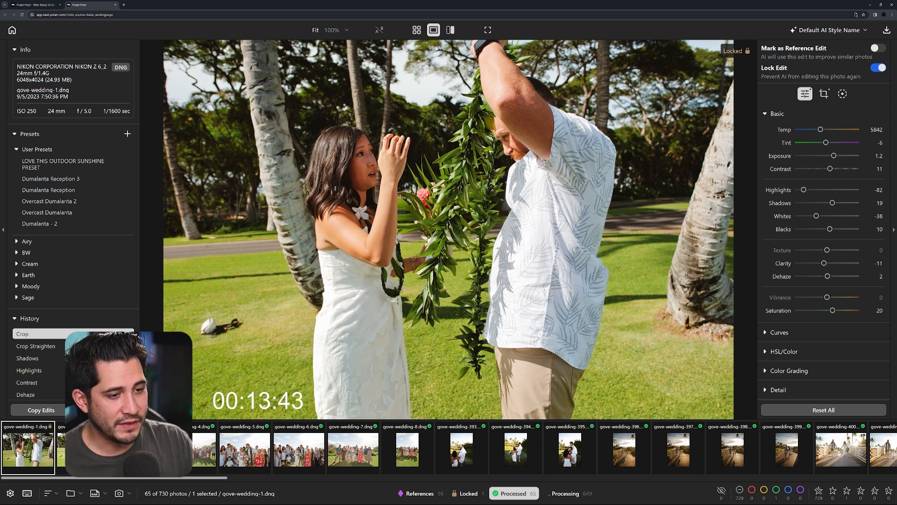
key("Right")
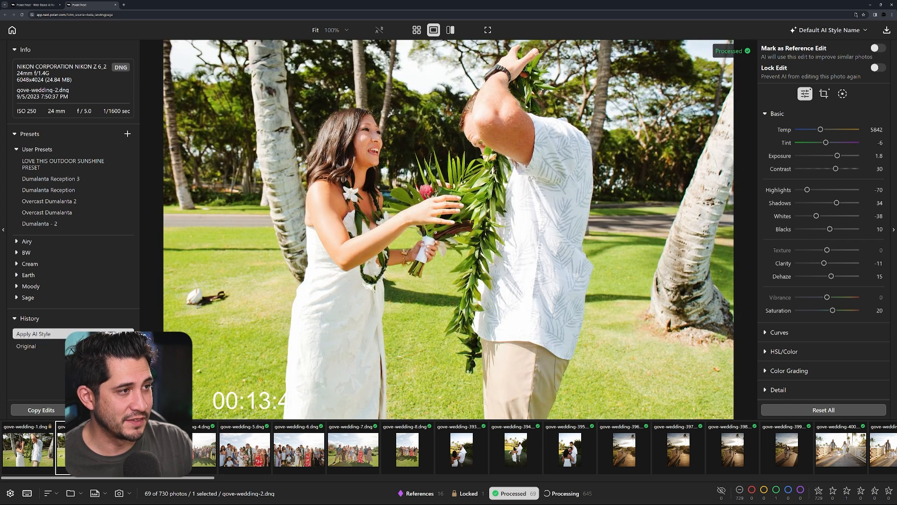
key("Left")
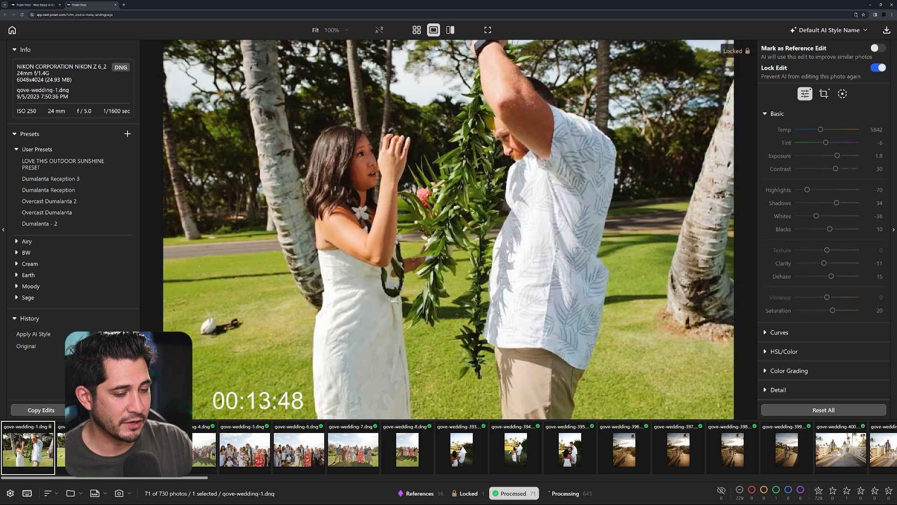
Step: Mark gove-wedding-1.dng as a reference edit, and straighten the crop of gove-wedding-2.dng by 0.66°
left_click(879, 49)
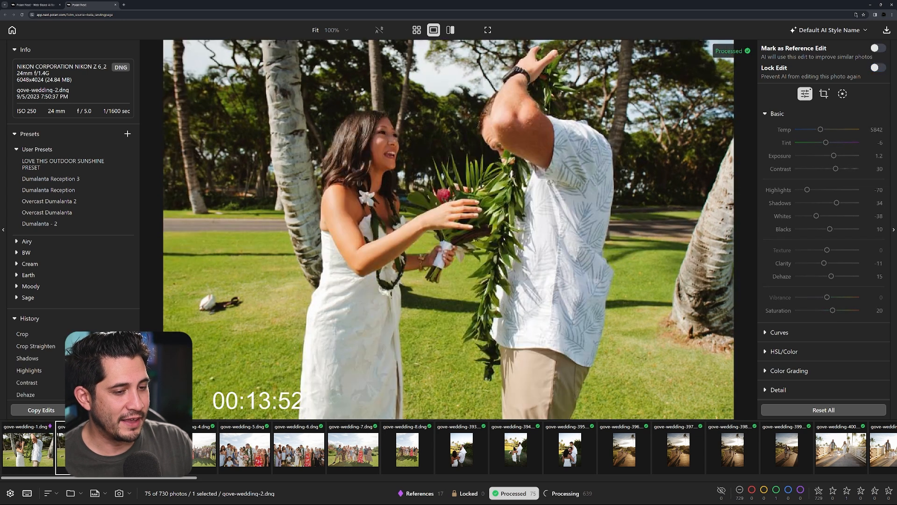
key("Right")
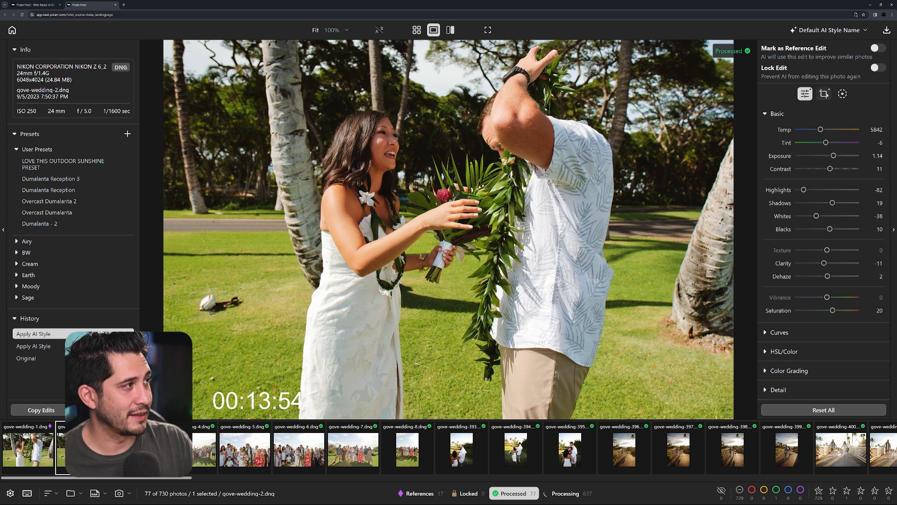
key("c")
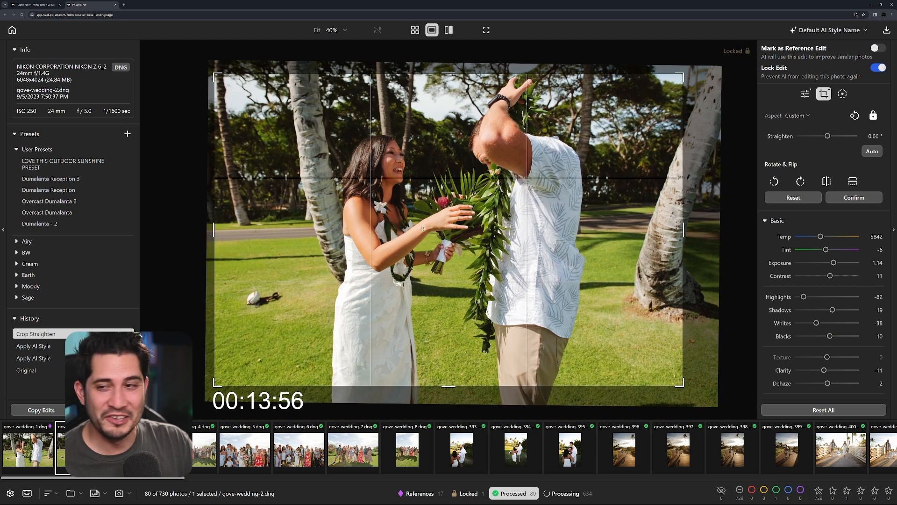
key("Return")
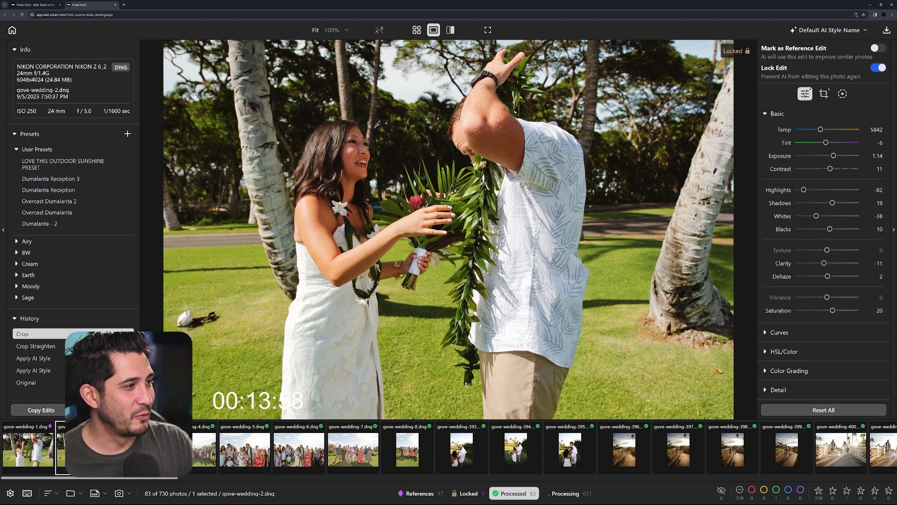
Step: Review the AI edits on the group photos gove-wedding-5.dng to gove-wedding-7.dng and the outdoor portraits gove-wedding-396.dng and gove-wedding-394.dng
left_click(226, 460)
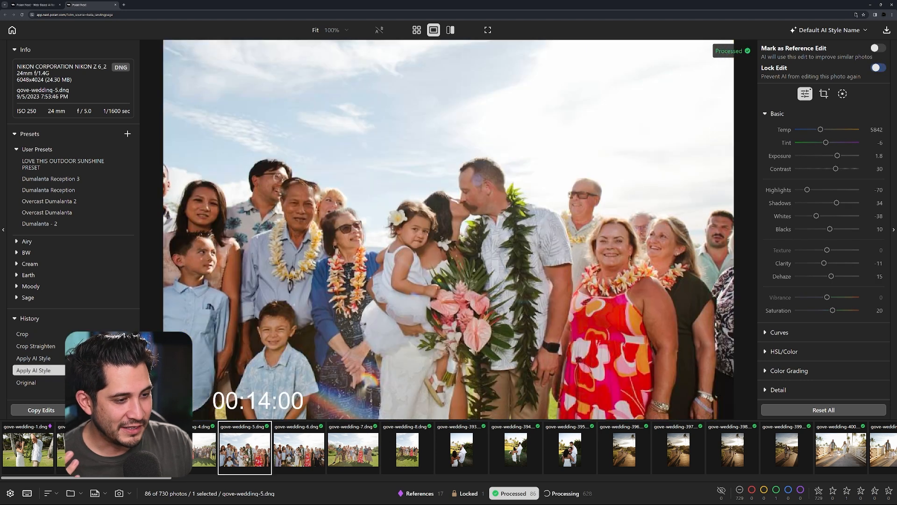
left_click(293, 453)
left_click(348, 454)
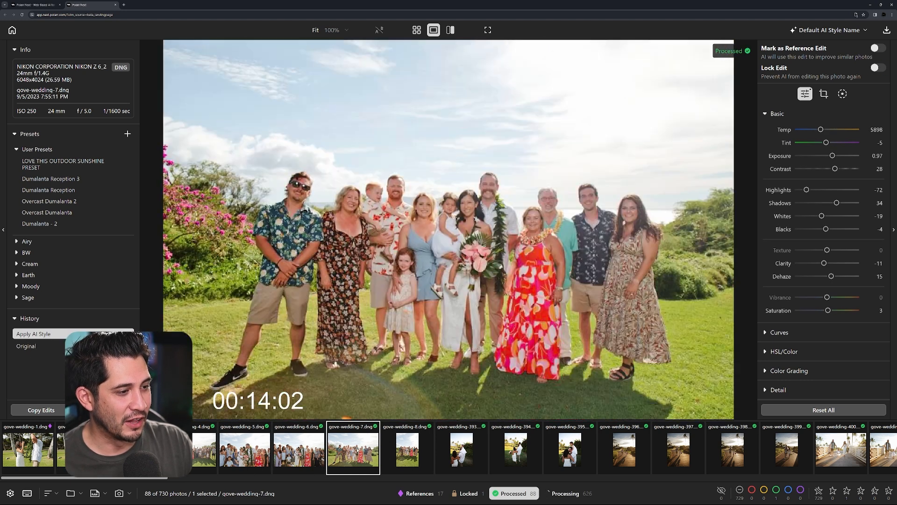
left_click(299, 456)
key("Left")
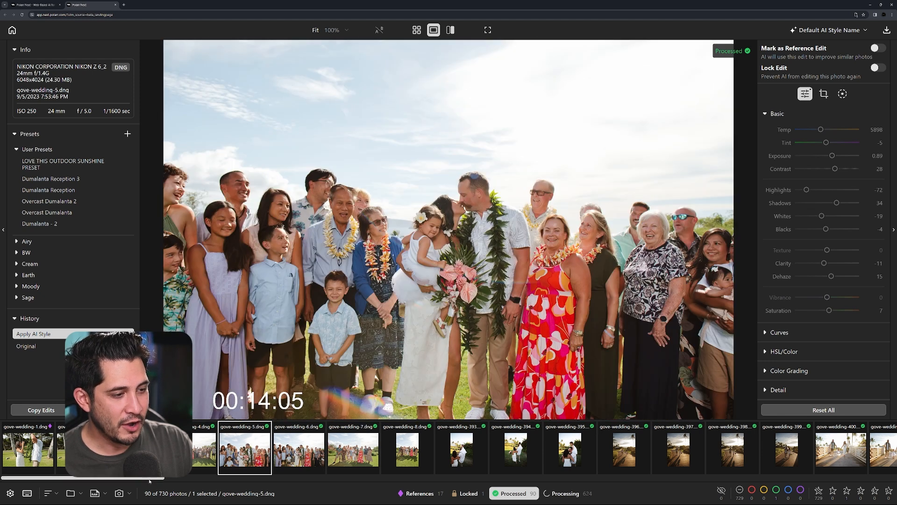
left_click_drag(150, 478, 220, 479)
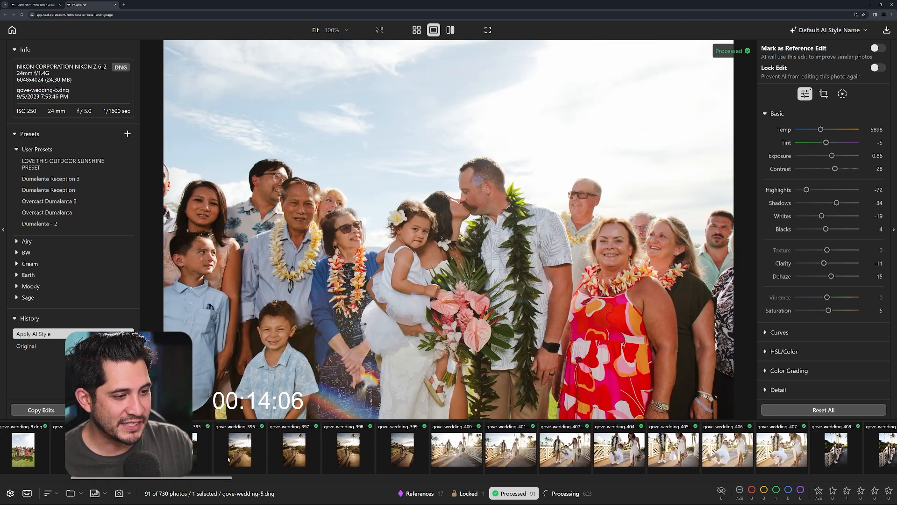
left_click(241, 455)
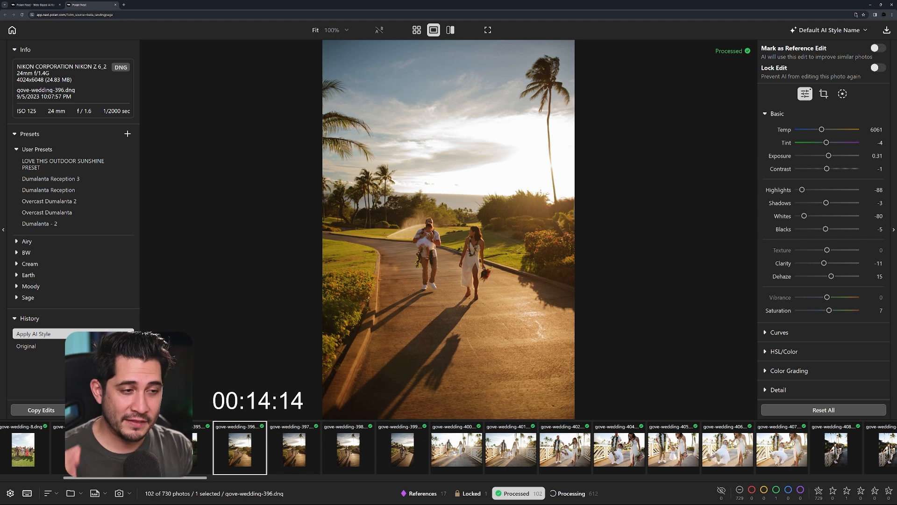
key("Left")
key("Left")
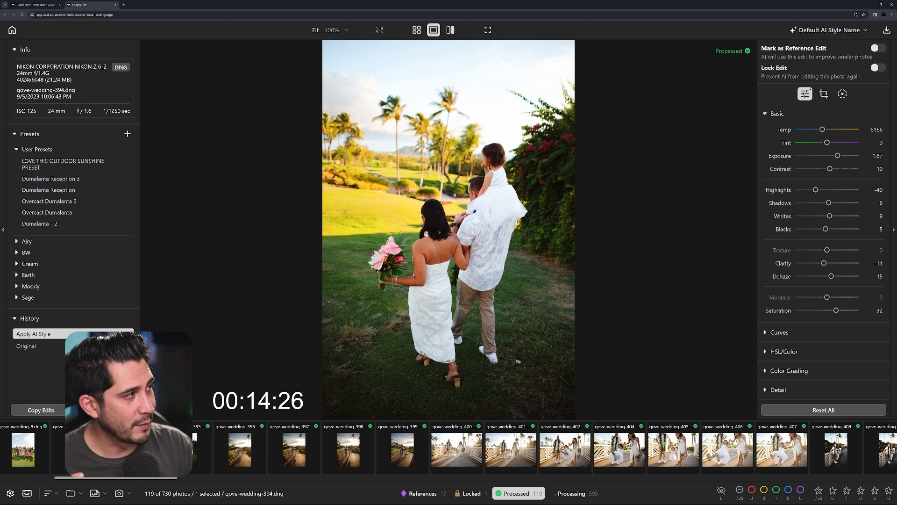
Step: Compare the AI edits across the bridge photos from gove-wedding-401.dng to gove-wedding-406.dng for exposure and color consistency
left_click(566, 454)
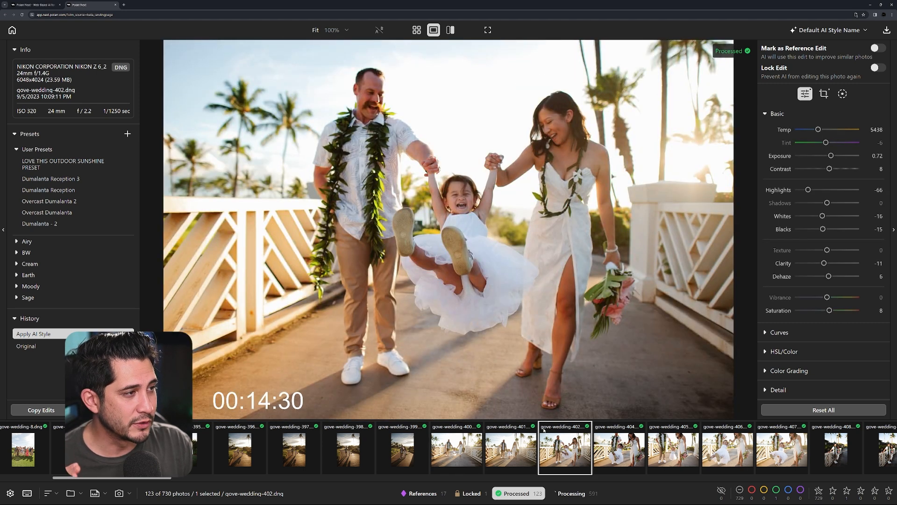
left_click(524, 451)
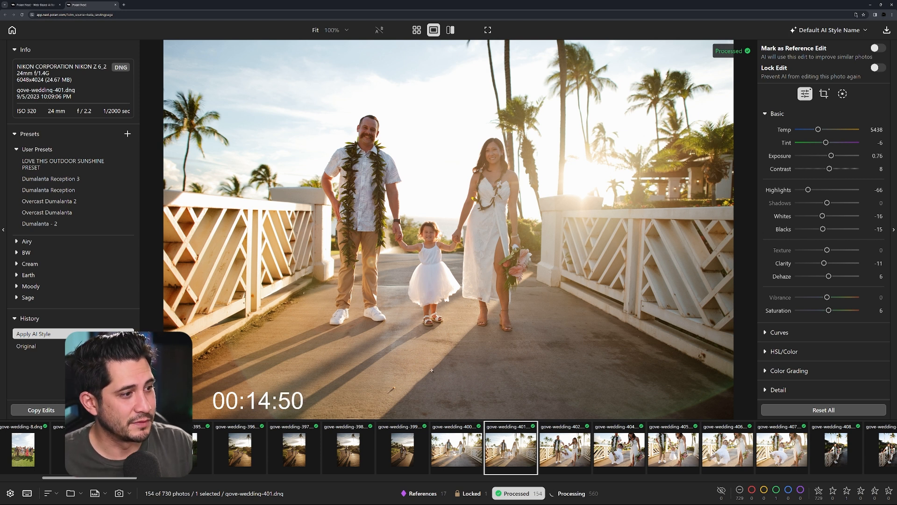
key("Right")
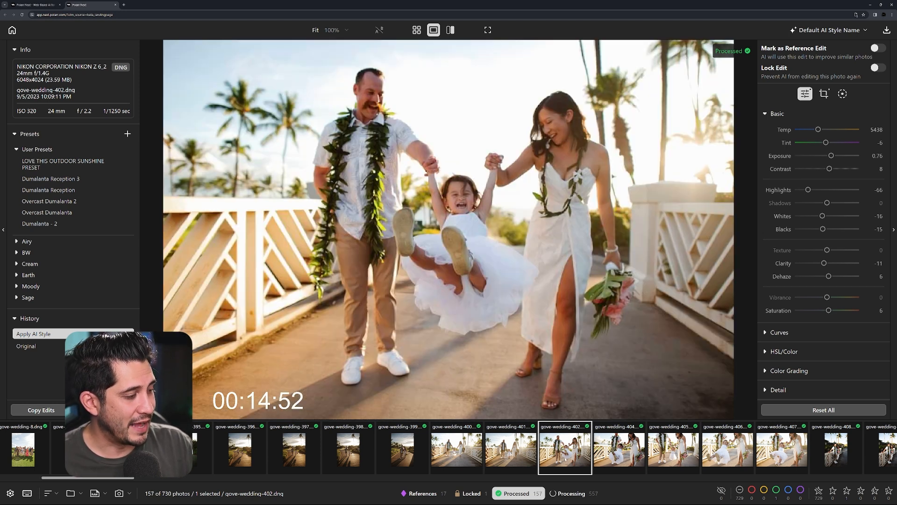
key("Right")
key("Left")
key("Left")
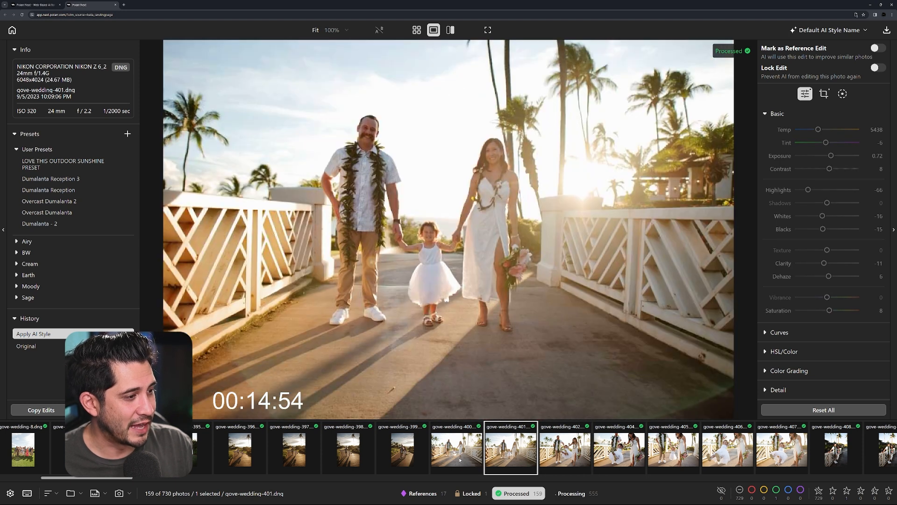
key("Right")
key("Right")
key("Right")
key("Right")
key("Right")
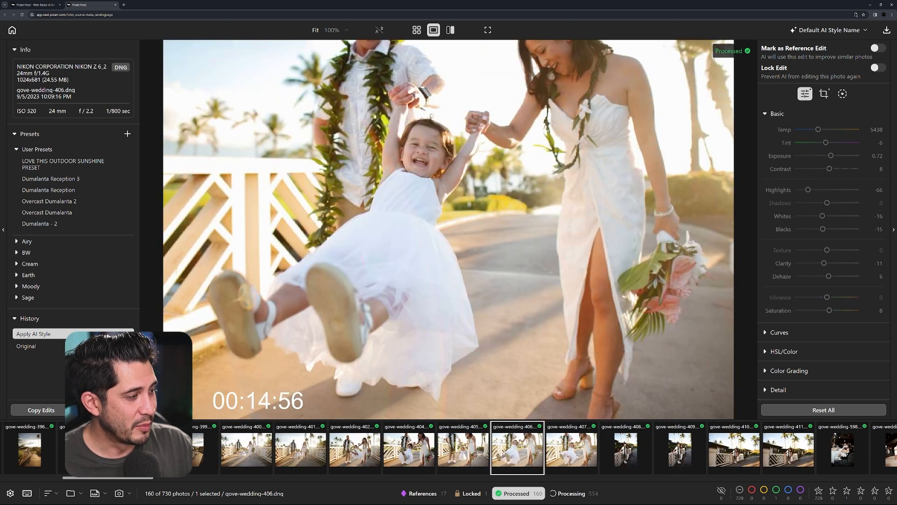
key("Left")
key("Left")
key("Left")
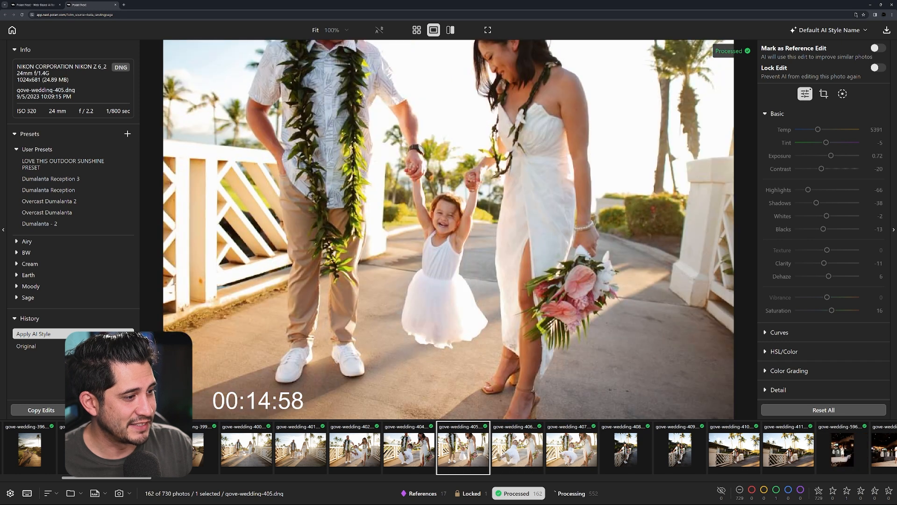
key("Left")
key("Left")
key("Left")
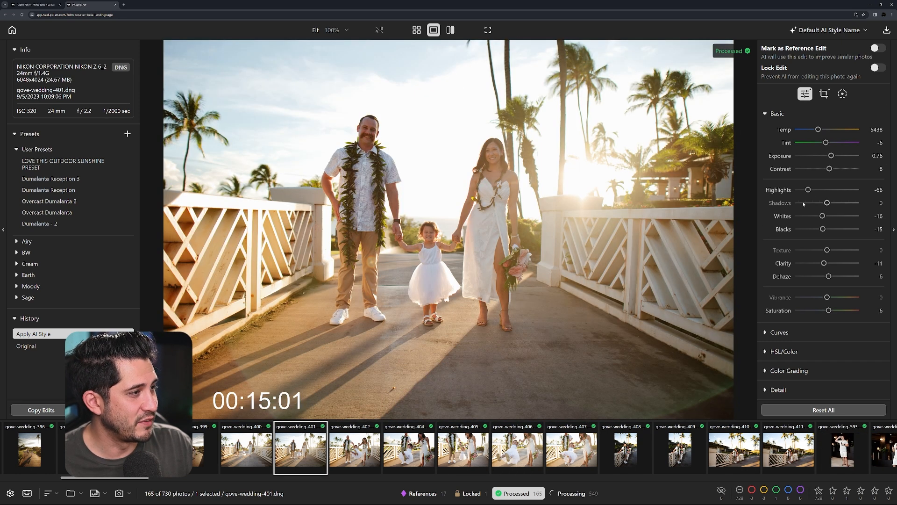
Step: Set the exposure of gove-wedding-401.dng to 0.35, and straighten and slightly tighten its crop
left_click_drag(832, 156, 829, 156)
left_click(824, 93)
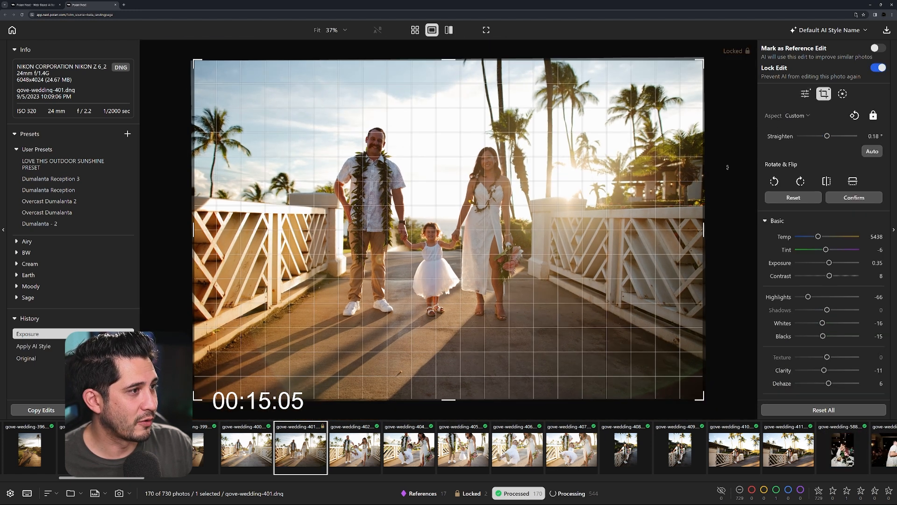
left_click_drag(727, 166, 728, 156)
left_click_drag(695, 384, 687, 388)
left_click(854, 197)
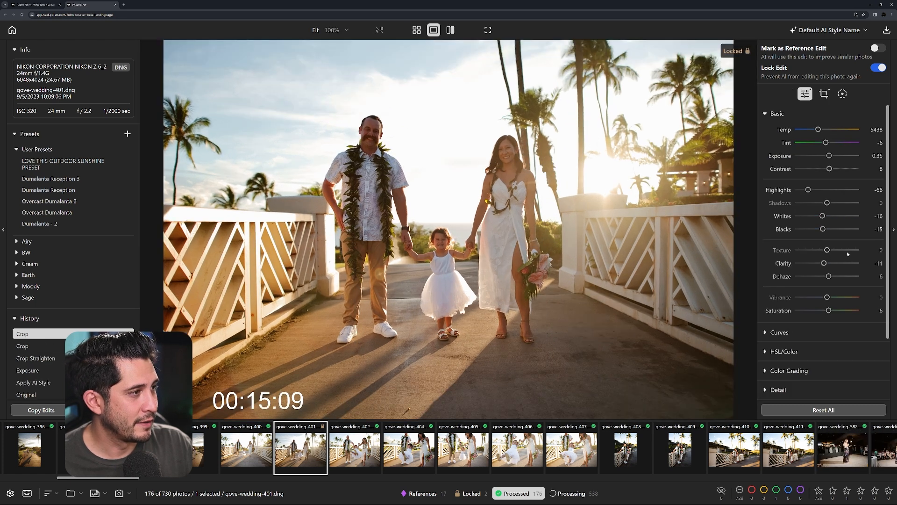
Step: Set the whites of gove-wedding-401.dng to -14, mark it as a reference edit, and check gove-wedding-402.dng
left_click_drag(822, 216, 823, 216)
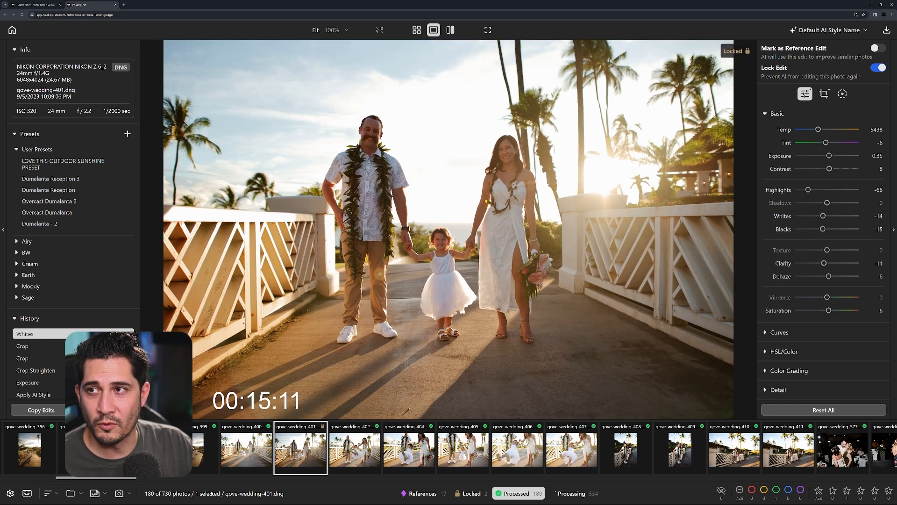
left_click(879, 48)
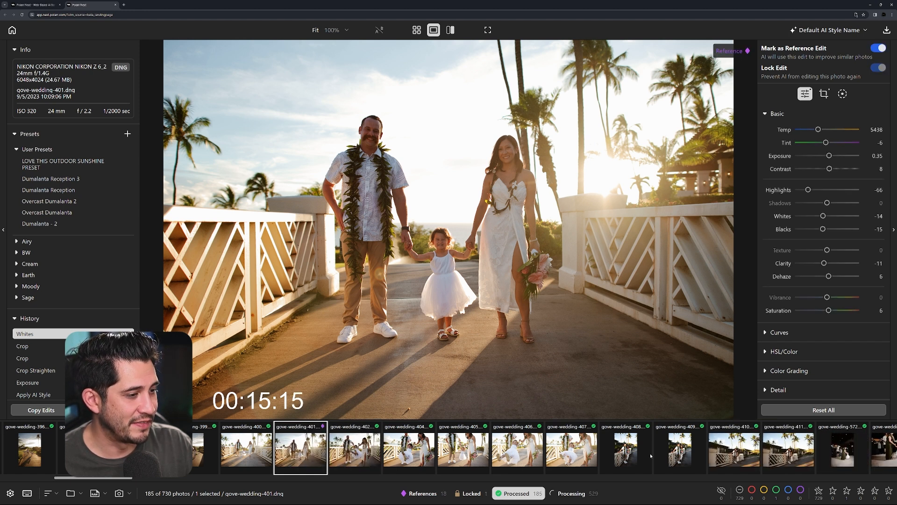
left_click(372, 460)
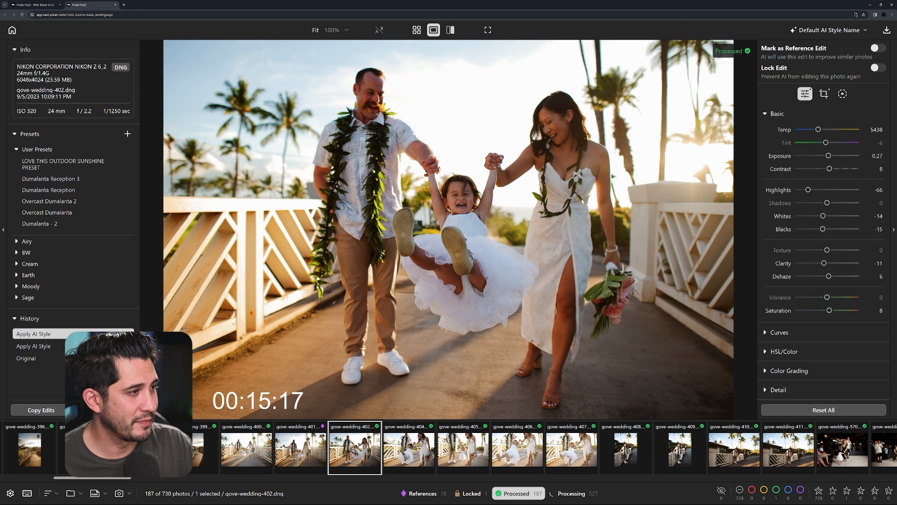